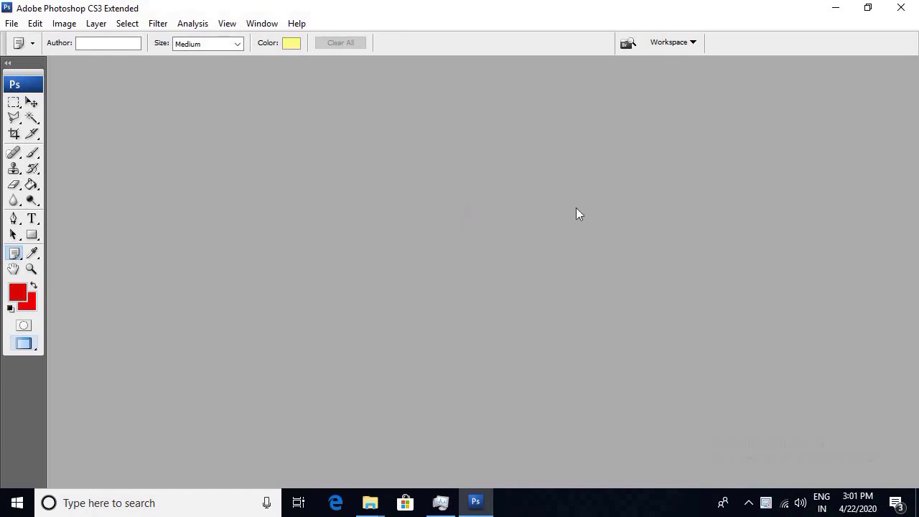
Create a new document 36 × 12 inches at 250 pixels per inch.
key("ctrl+n")
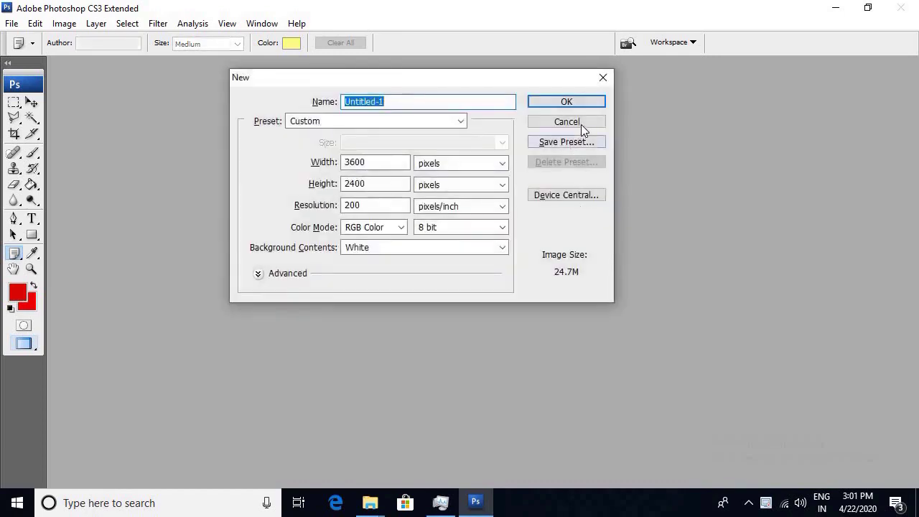
left_click(459, 163)
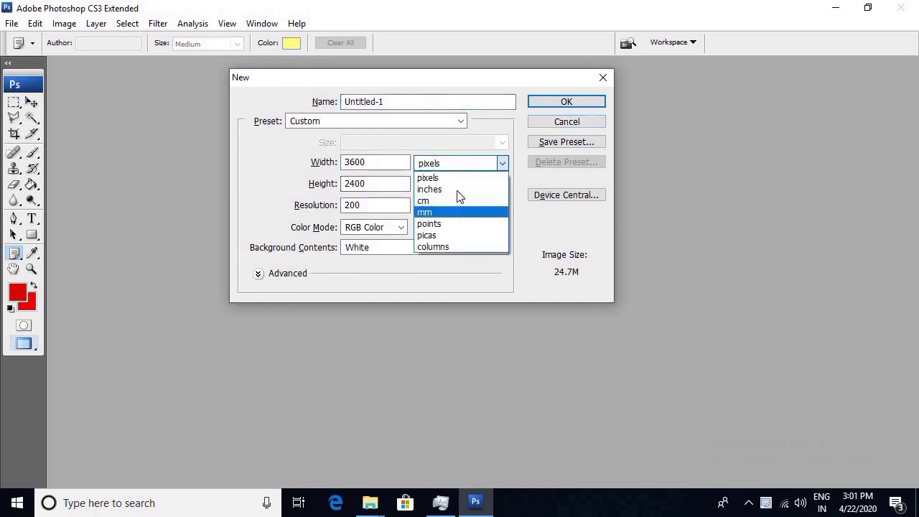
left_click(457, 188)
left_click(445, 185)
double_click(359, 163)
type("36")
key("Tab")
key("Tab")
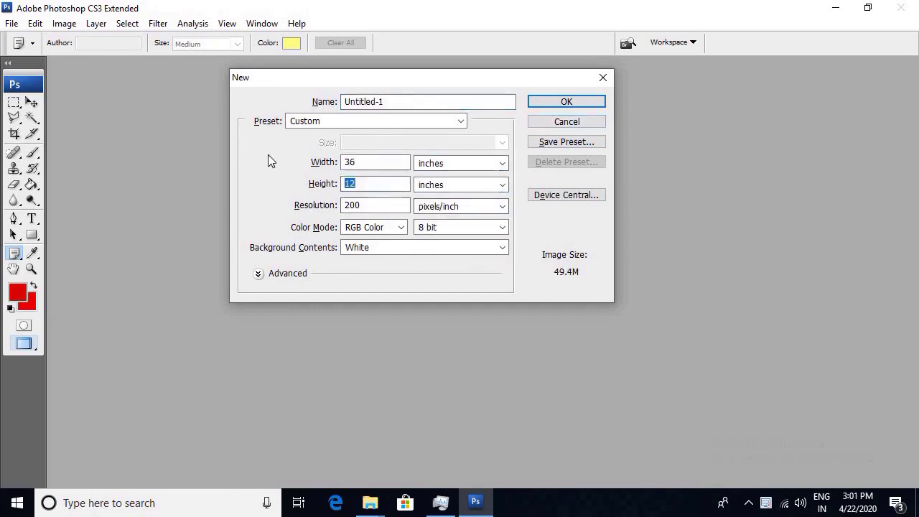
key("Tab")
key("Tab")
type("250")
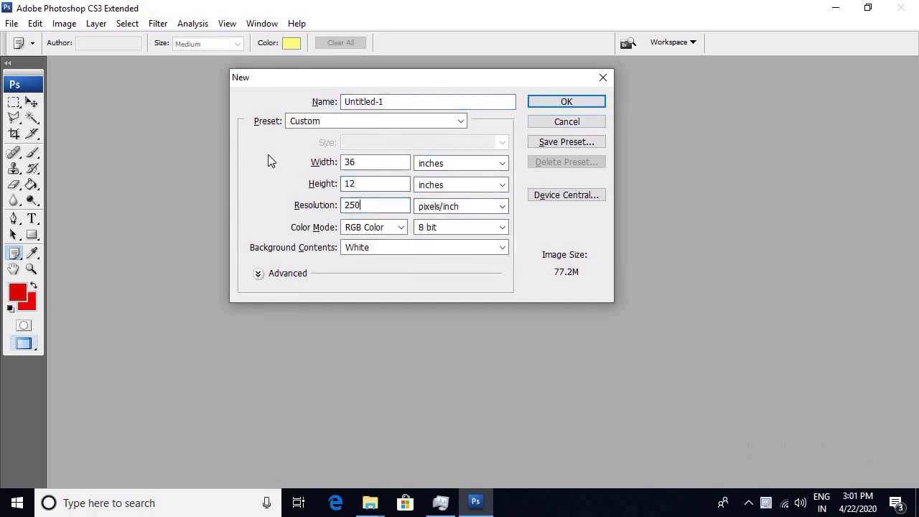
key("Return")
Check in Image Size that the canvas is 9000 × 3000 pixels, closing without changes.
key("alt+i")
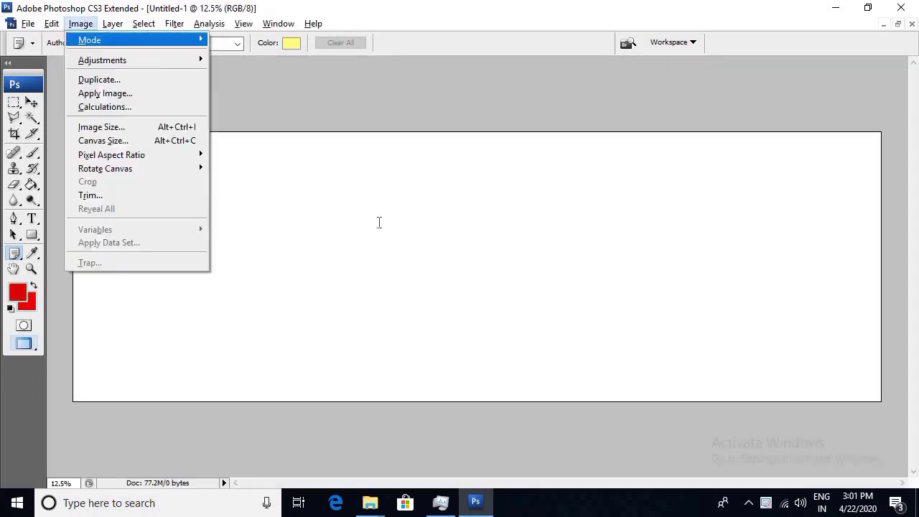
key("i")
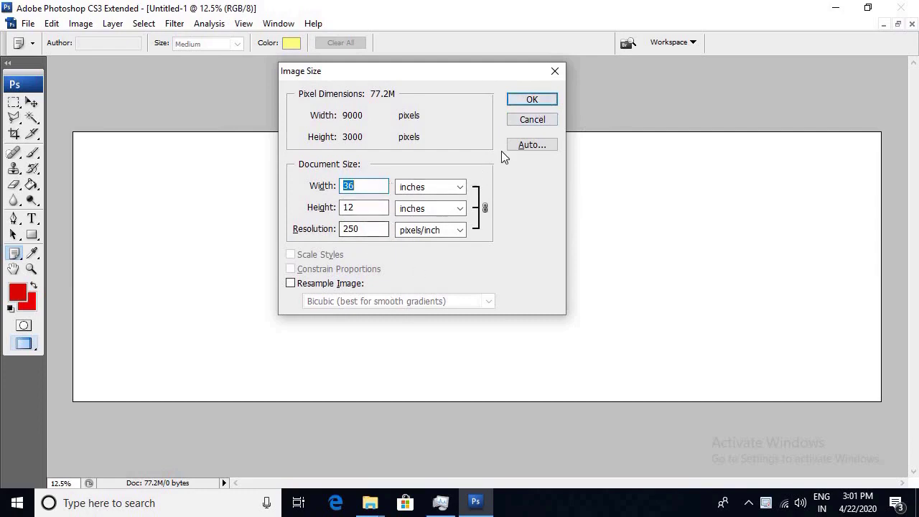
left_click(532, 101)
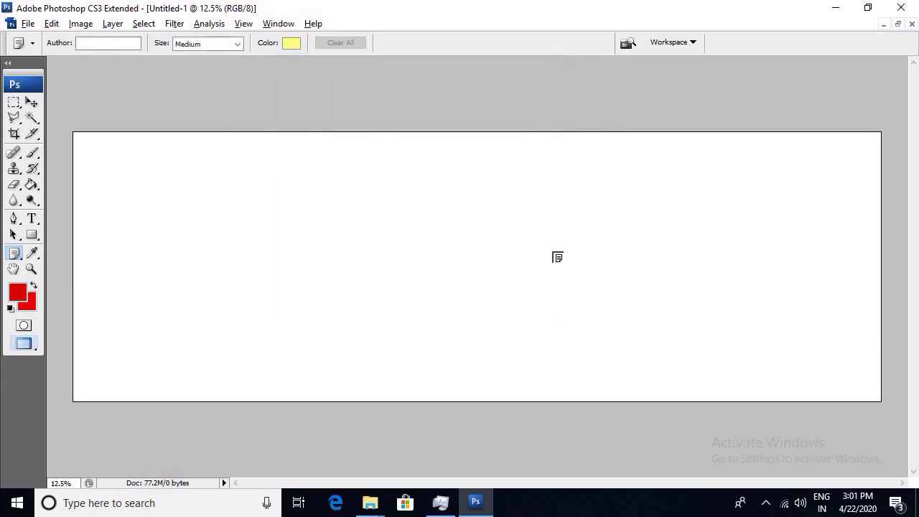
key("alt+v")
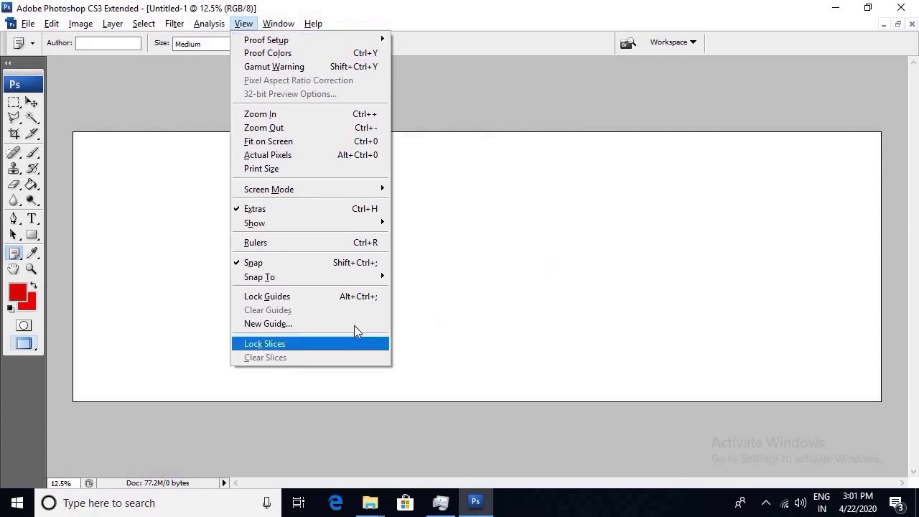
Add a vertical guide at 18 inches.
left_click(354, 324)
type("18")
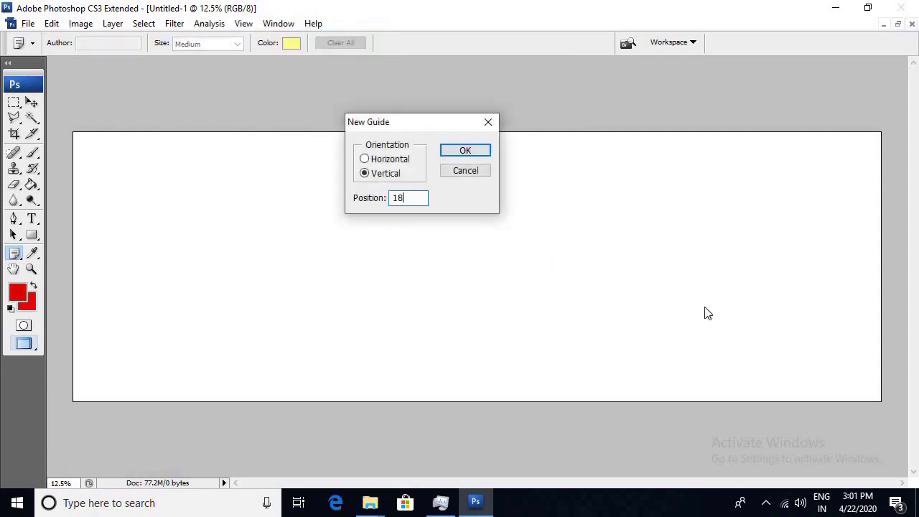
left_click(482, 153)
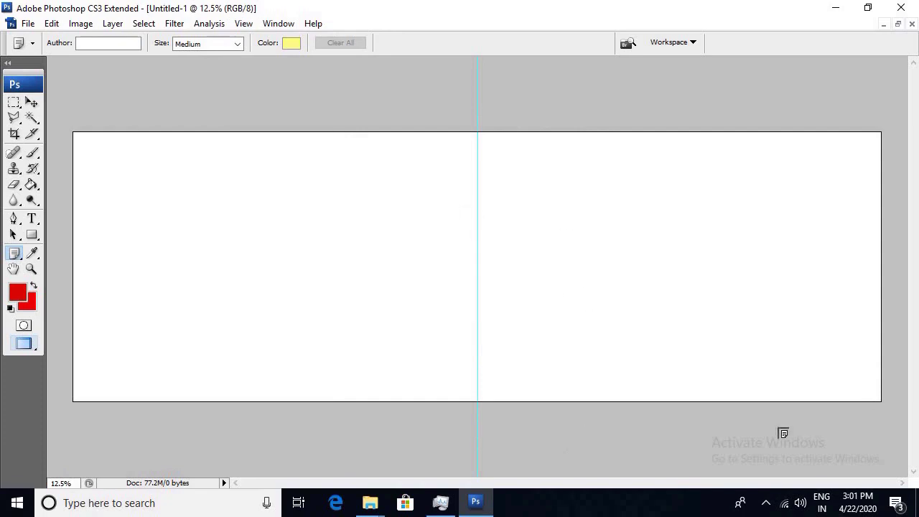
Show the Swatches panel, fill the whole canvas with red, and hide the panels.
key("alt+w")
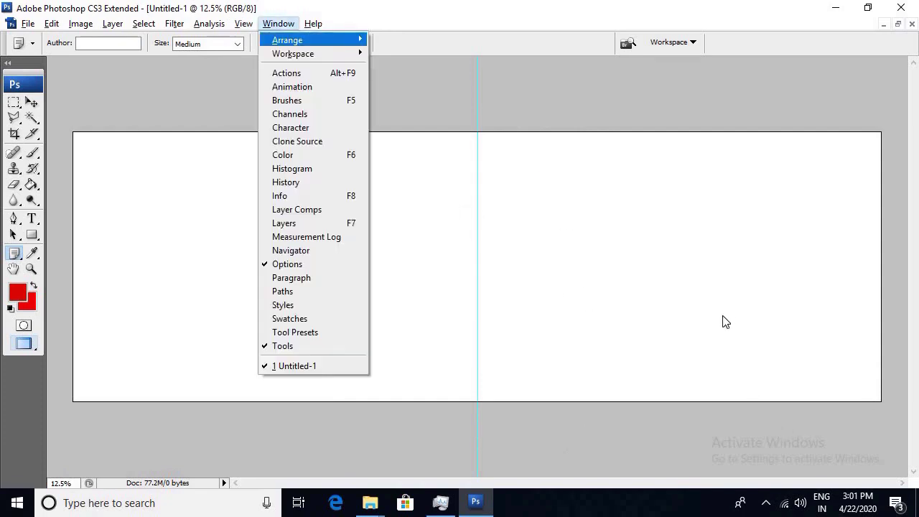
key("Escape")
key("alt+w")
left_click(328, 317)
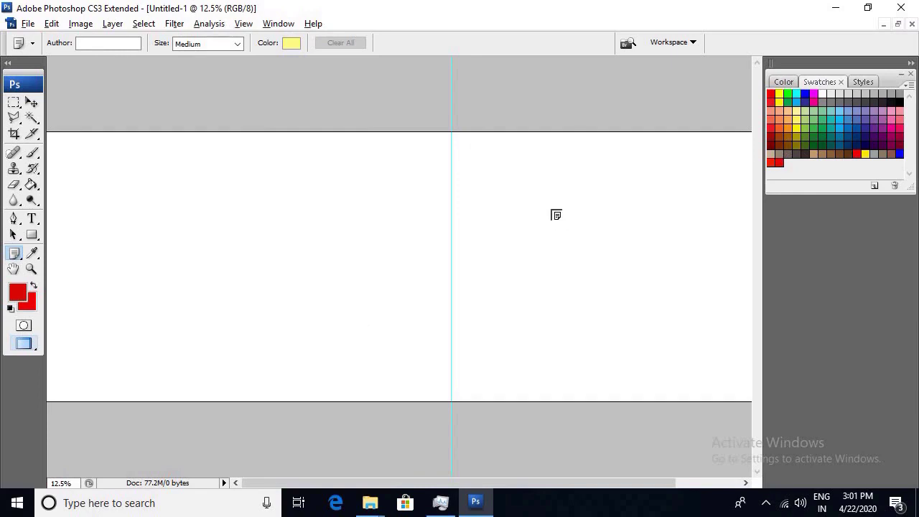
key("alt+BackSpace")
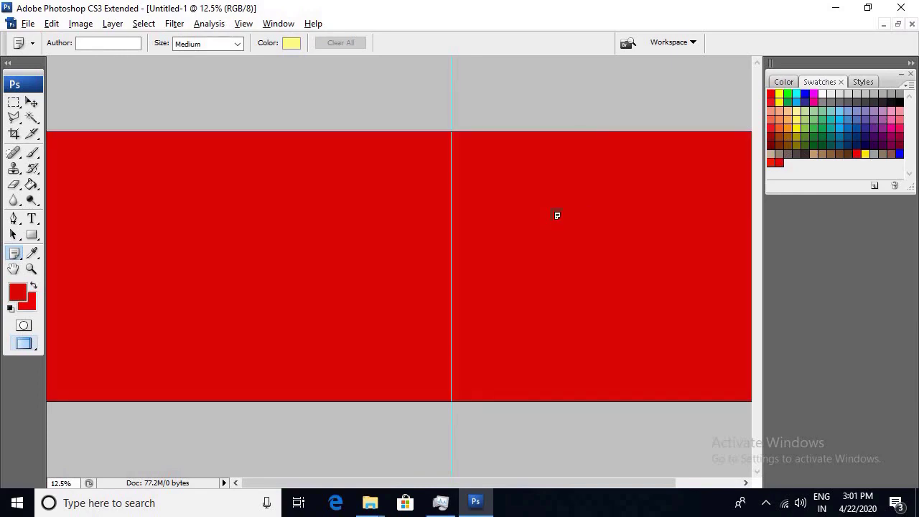
key("Tab")
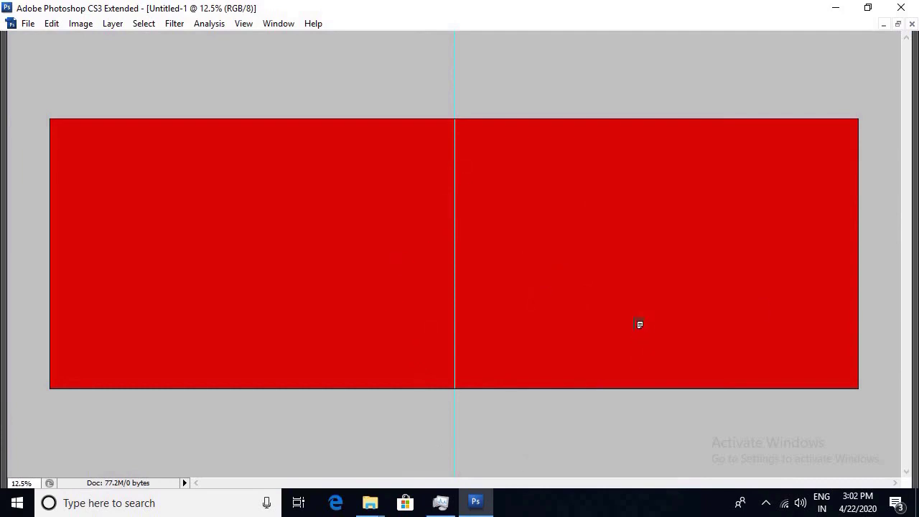
key("Tab")
key("Tab")
key("Tab")
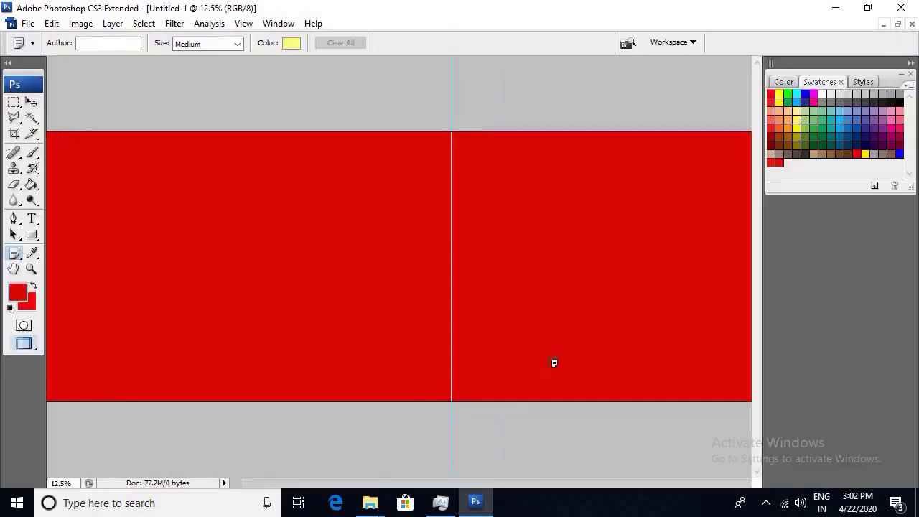
key("Tab")
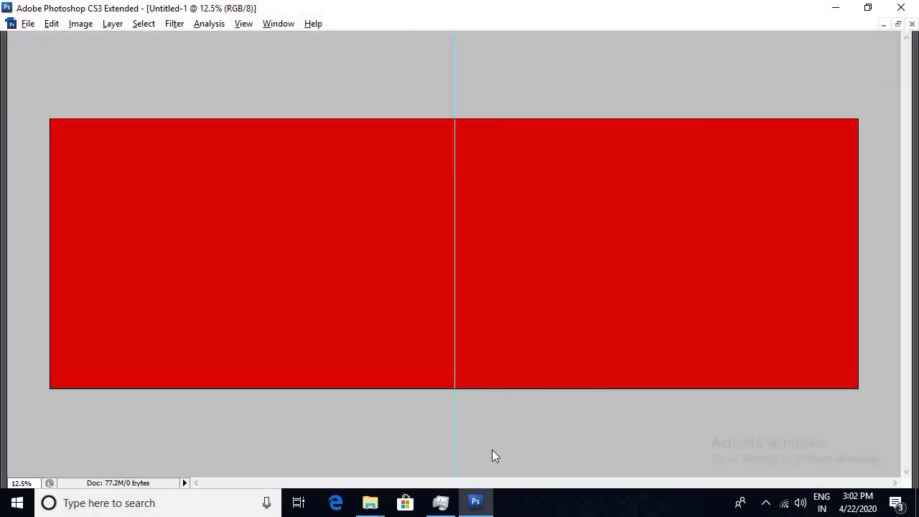
Close the duplicate Netural Explorer window and maximize the overlay folder window.
left_click(370, 503)
mouse_move(369, 502)
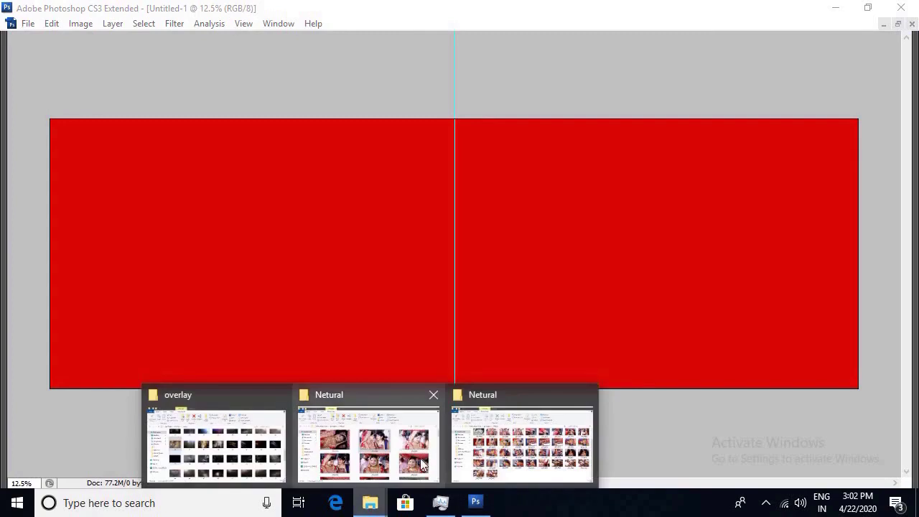
left_click(422, 466)
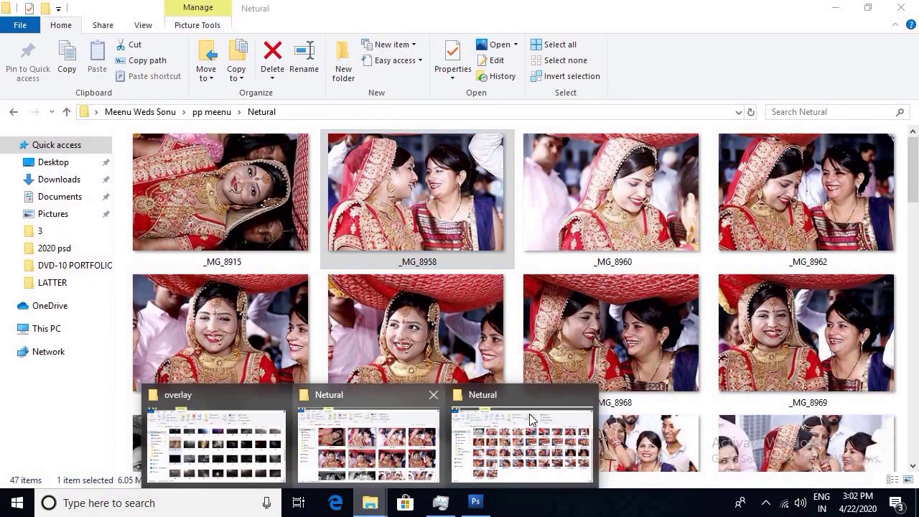
left_click(588, 395)
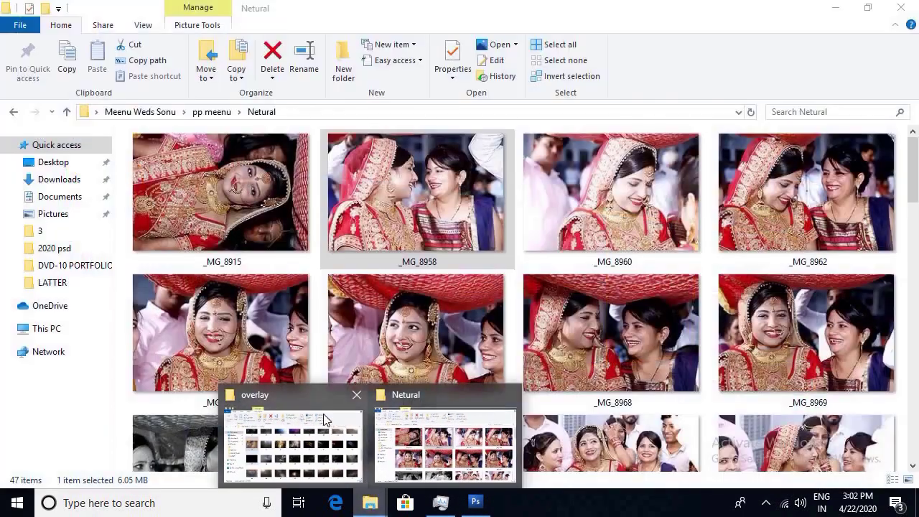
left_click(325, 423)
scroll(461, 308, "down", 5)
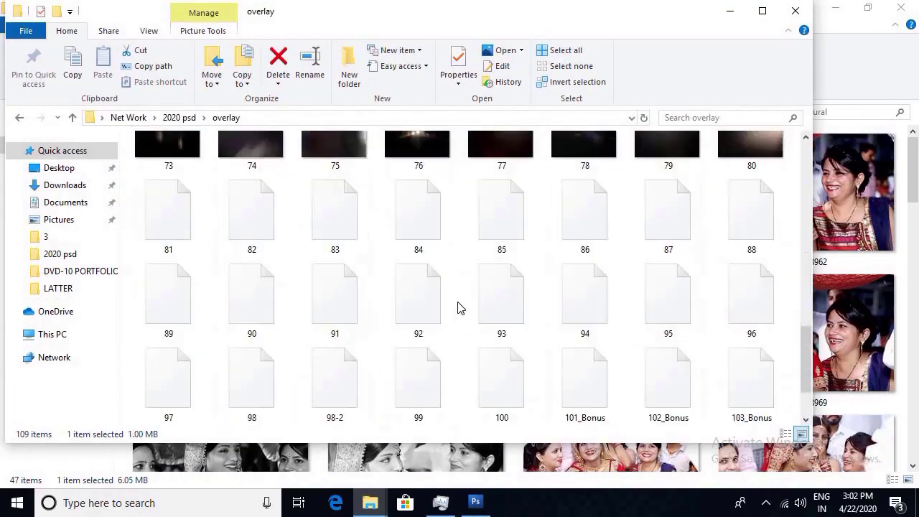
double_click(615, 20)
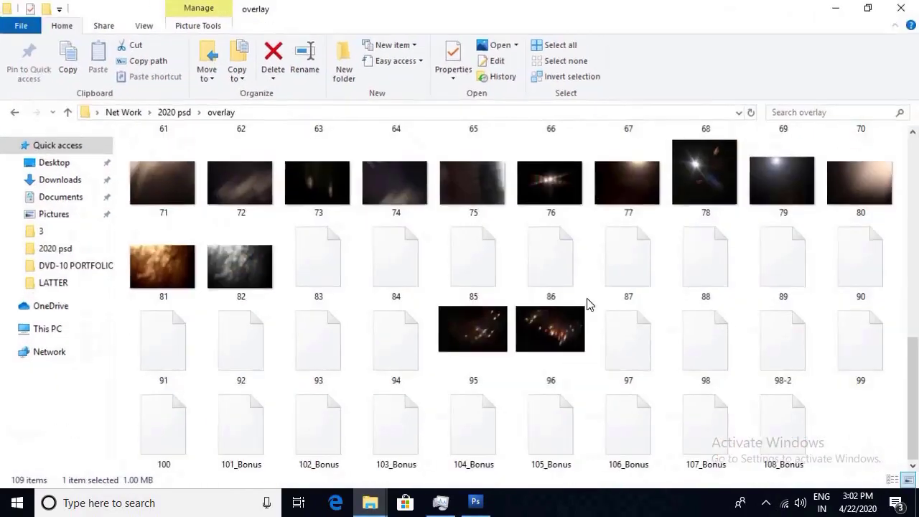
Drag image 22.jpg from the overlay folder into Photoshop.
scroll(532, 319, "up", 5)
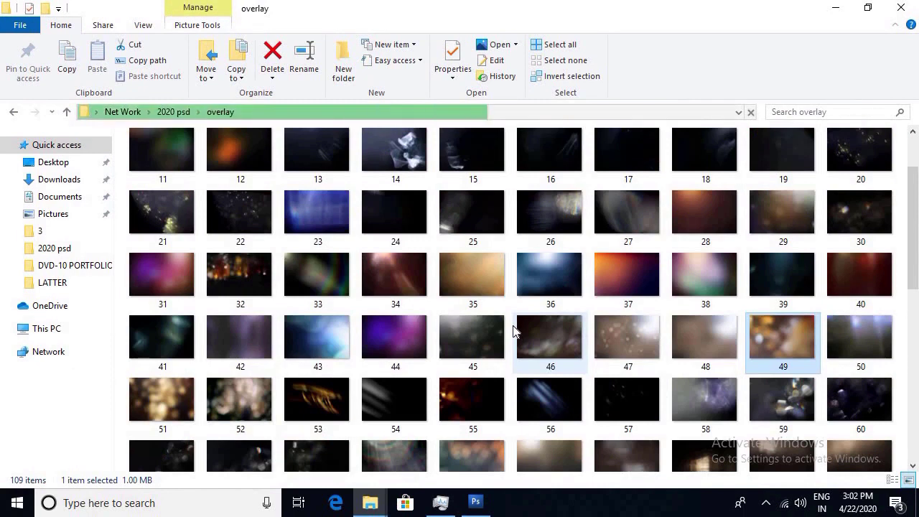
scroll(415, 311, "up", 1)
scroll(415, 310, "down", 6)
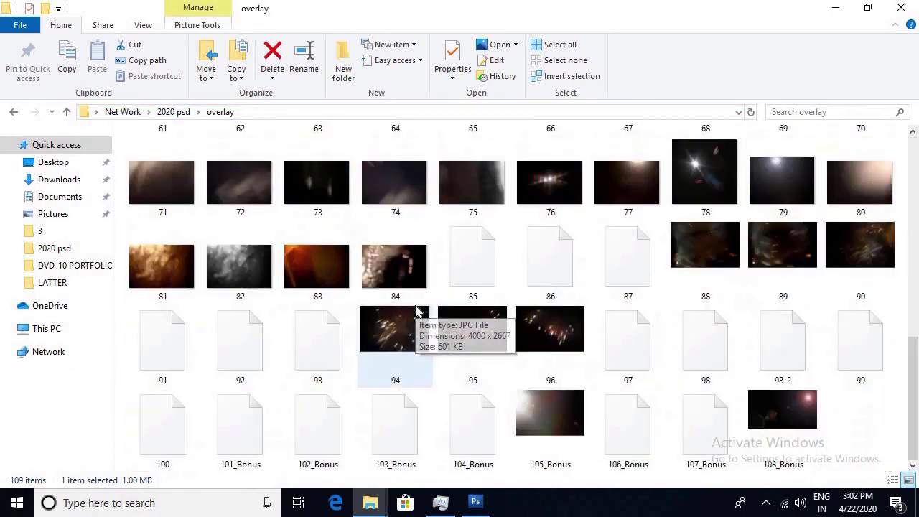
scroll(426, 332, "up", 2)
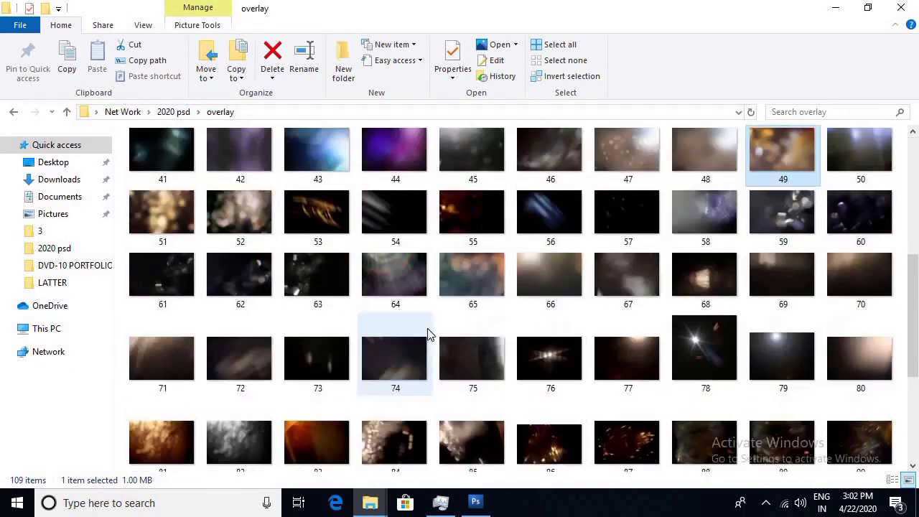
scroll(488, 354, "up", 3)
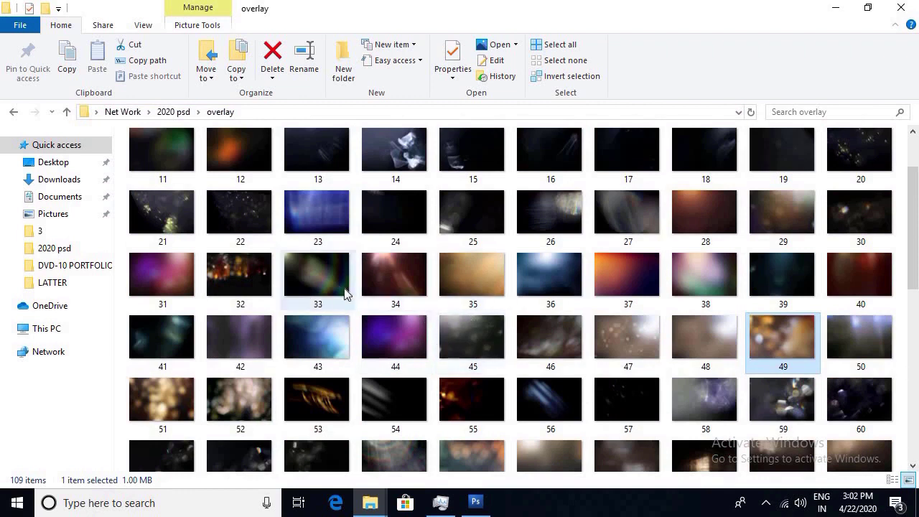
scroll(321, 253, "up", 1)
left_click_drag(251, 295, 582, 343)
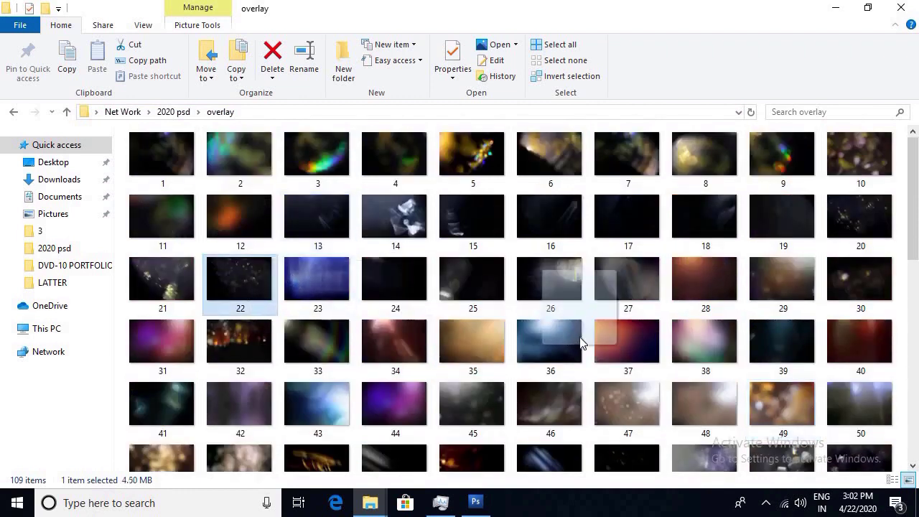
key("alt+Tab")
key("alt+Tab")
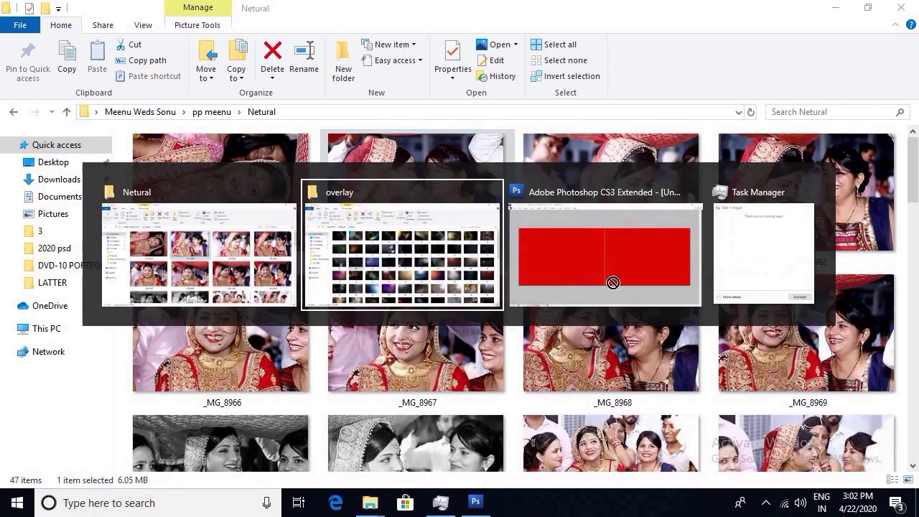
mouse_move(581, 343)
left_mouse_down()
mouse_move(613, 280)
mouse_move(533, 256)
left_mouse_up()
key("alt+Tab")
key("alt+Tab")
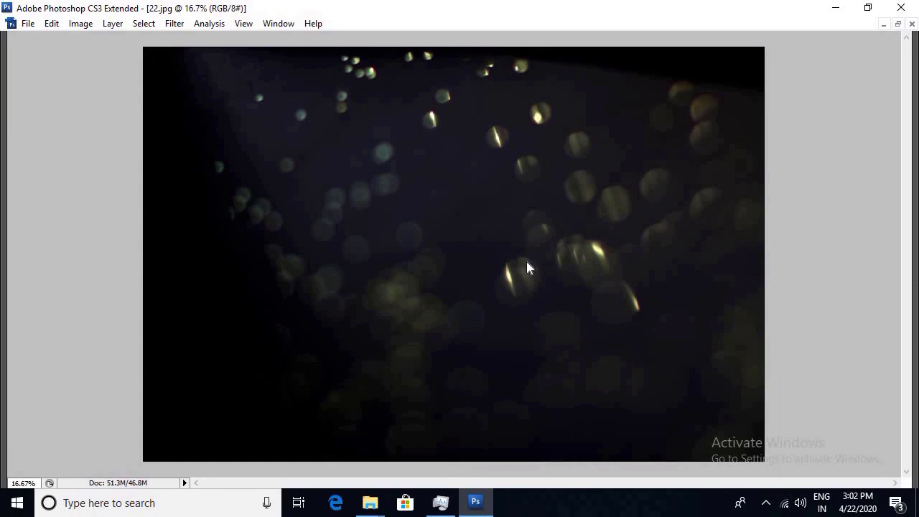
Apply a Gaussian Blur to the bokeh photo.
key("alt+t")
key("b")
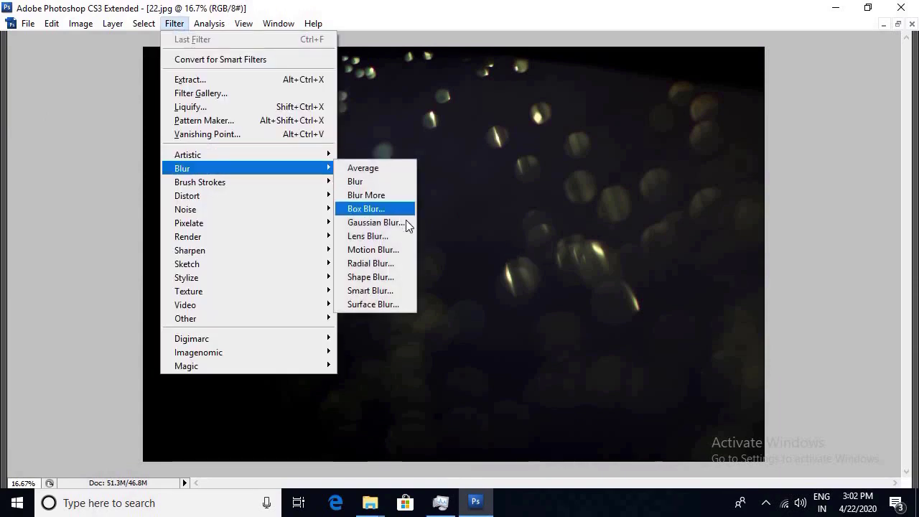
left_click(406, 227)
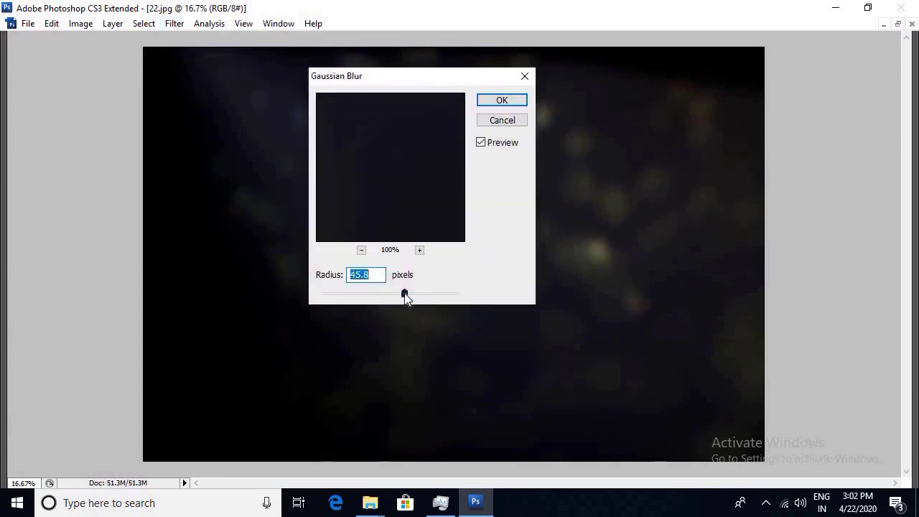
left_click(505, 103)
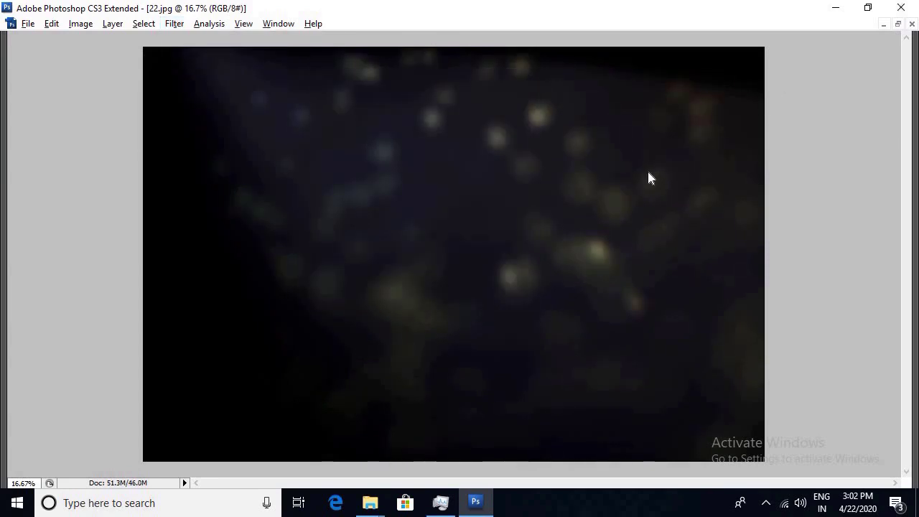
Resample the bokeh photo to 36 × 12 inches, copy it, and close it.
key("ctrl+alt+i")
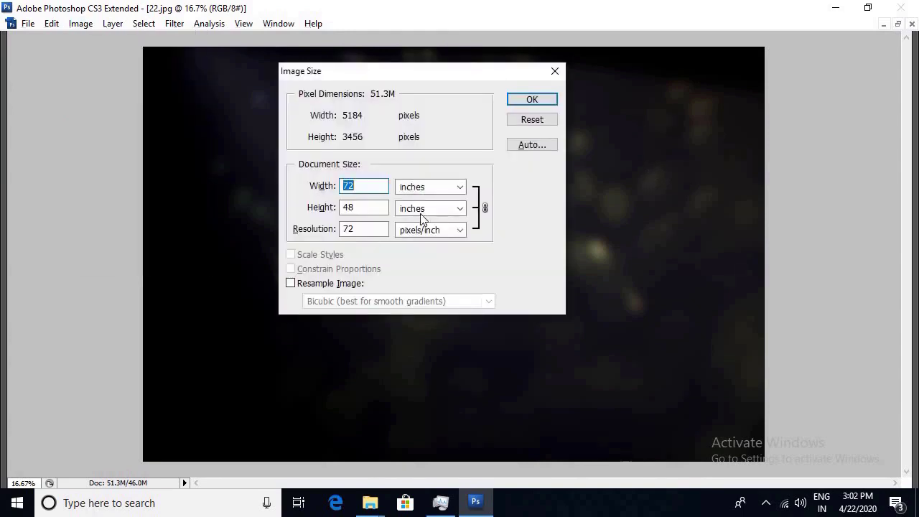
left_click(290, 283)
left_click(355, 209)
key("shift+Tab")
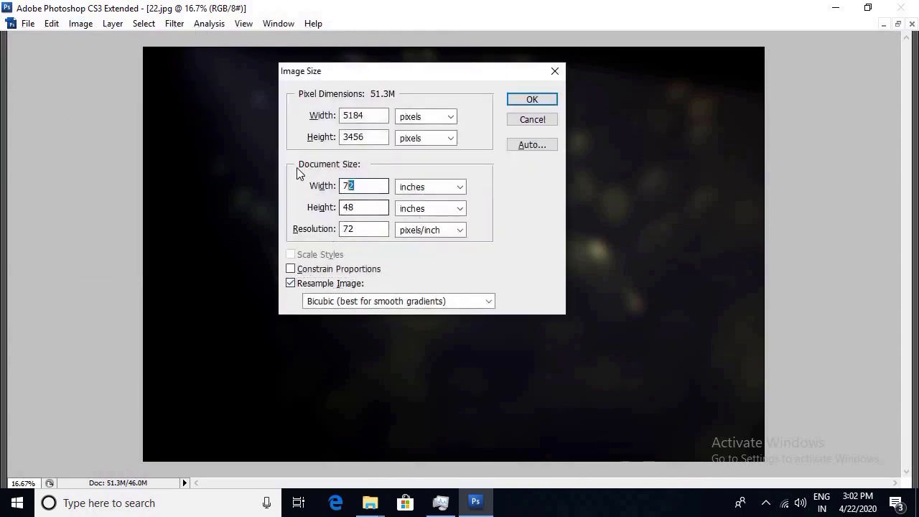
type("36")
key("Tab")
type("12")
key("Tab")
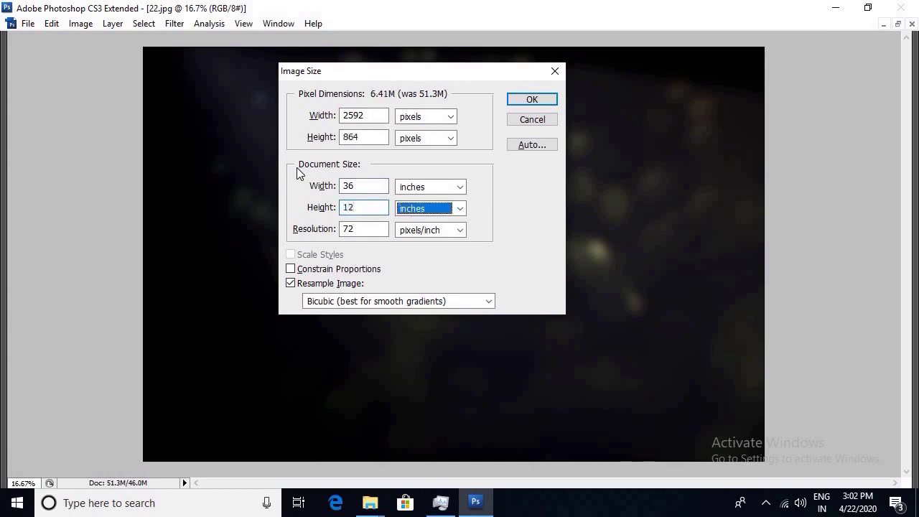
key("Tab")
type("20")
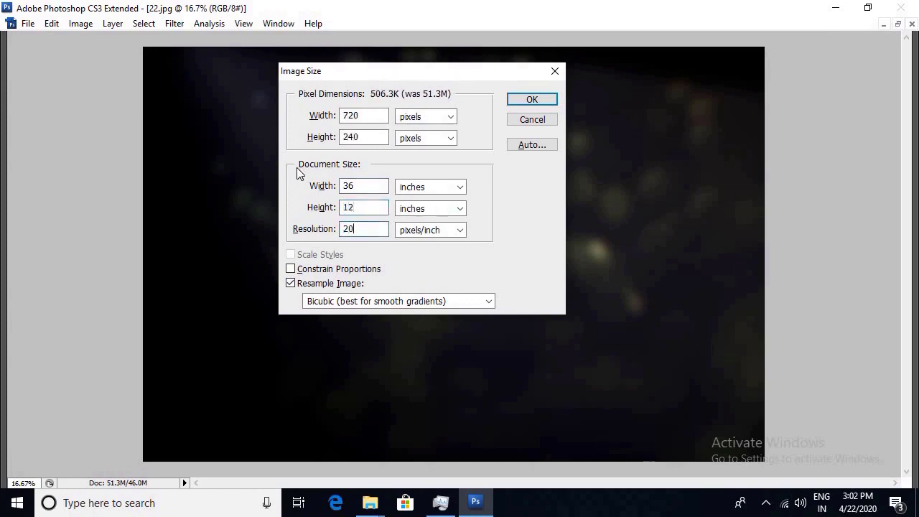
type("5")
key("Return")
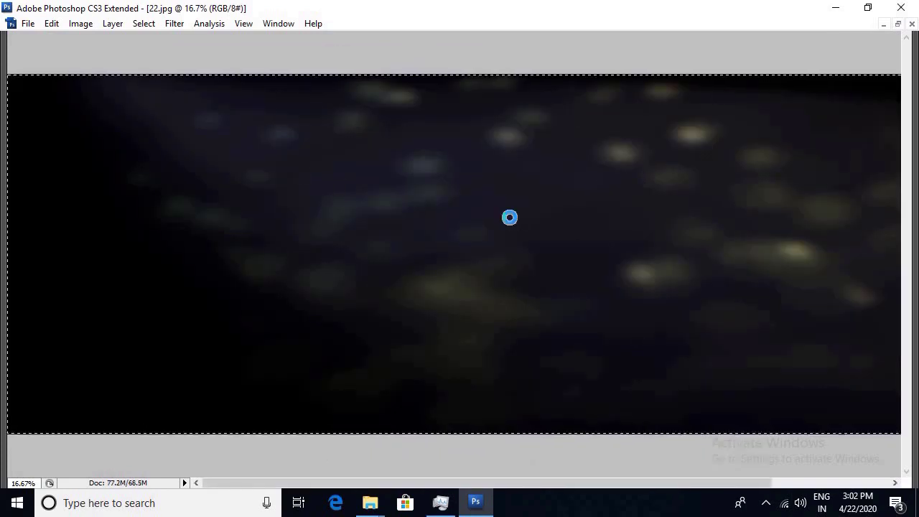
key("alt+BackSpace")
key("ctrl+w")
Paste the blurred bokeh photo over the red spread as Layer 1 in Overlay mode.
key("n")
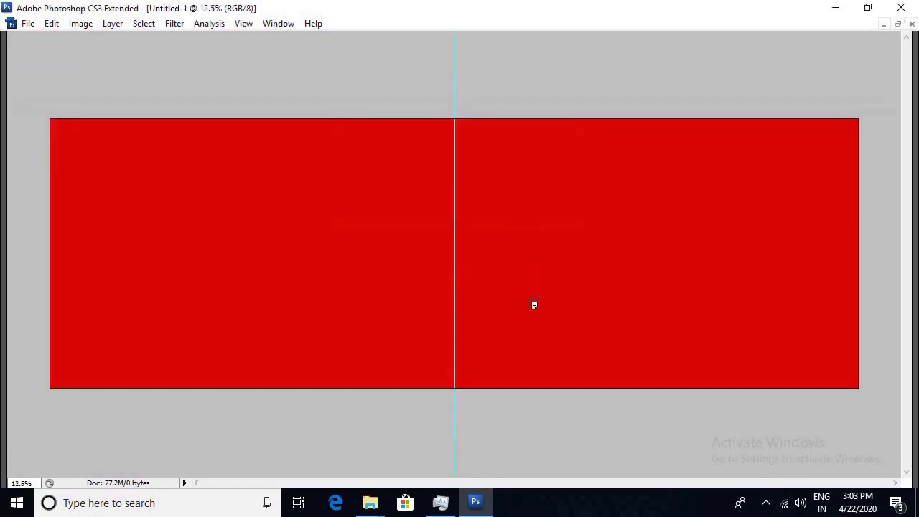
left_click_drag(532, 302, 528, 299)
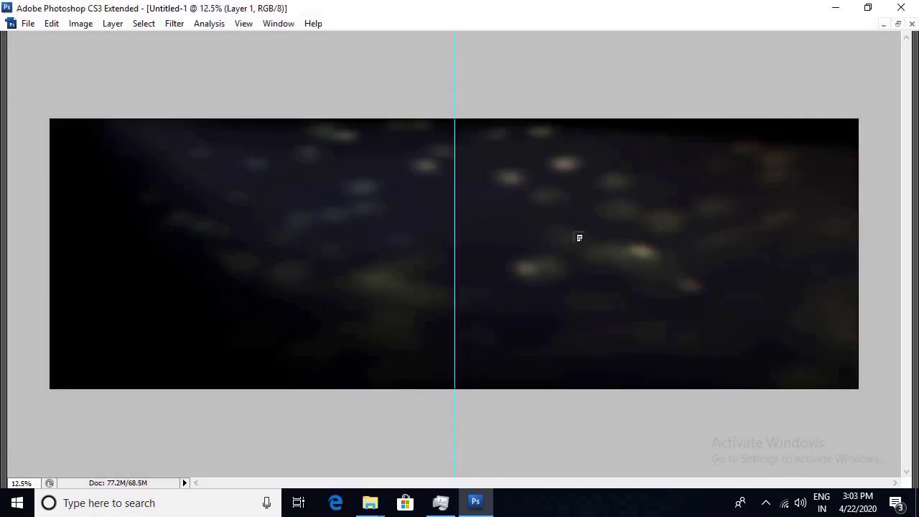
key("F7")
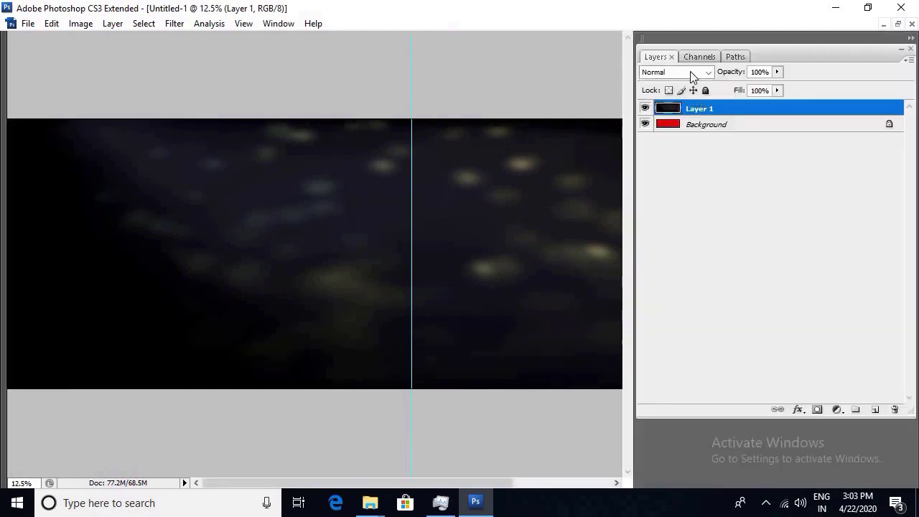
left_click(690, 71)
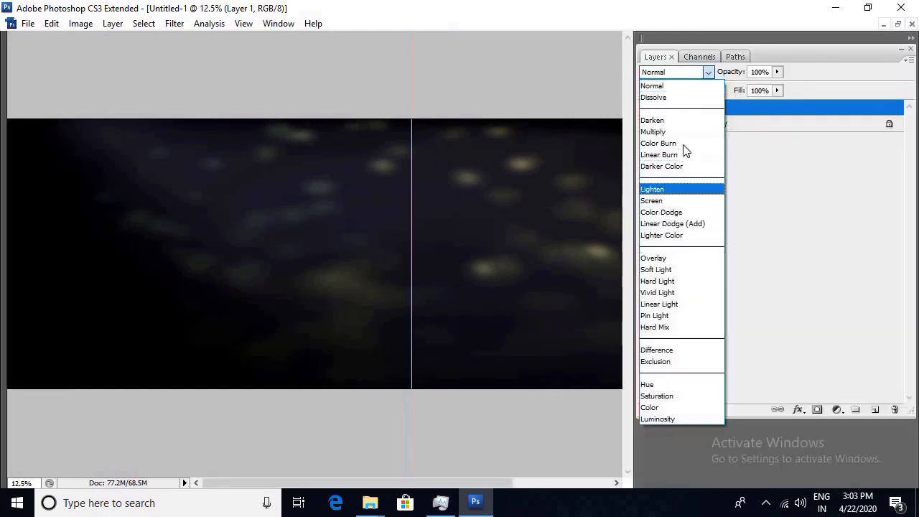
left_click(681, 259)
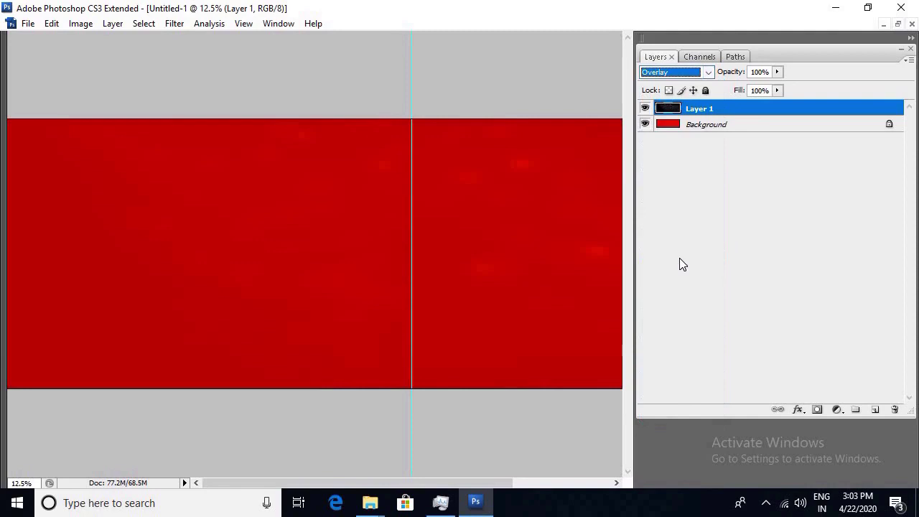
Switch Layer 1's blend mode to Pin Light and hide the panels.
left_click(684, 73)
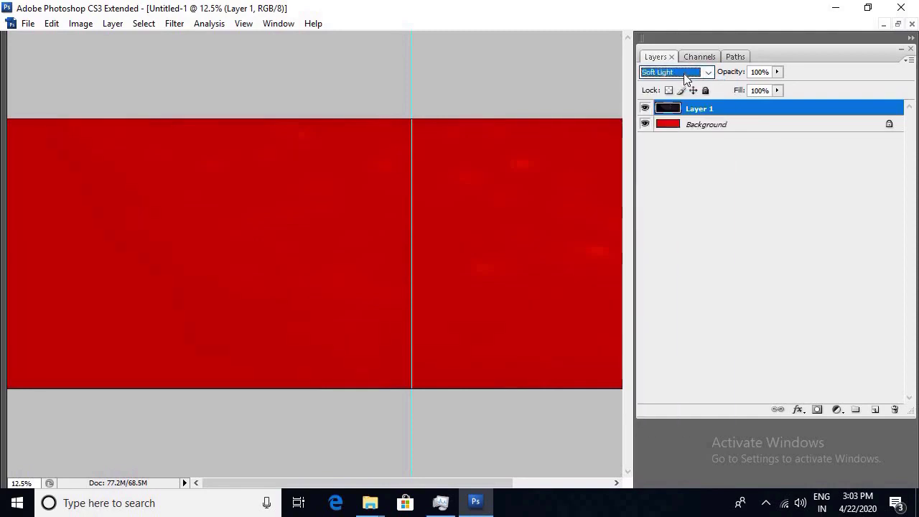
key("Down")
key("Down")
key("Down")
key("Down")
key("Down")
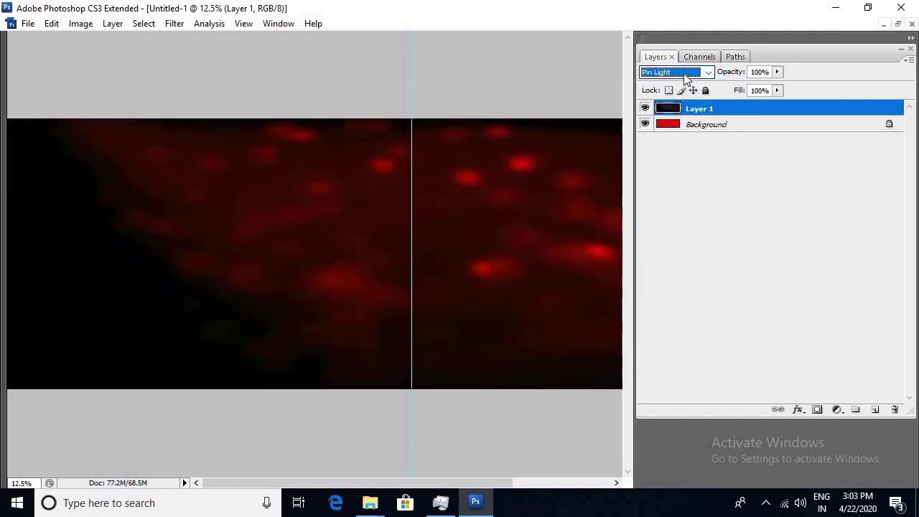
key("Down")
key("Up")
key("Up")
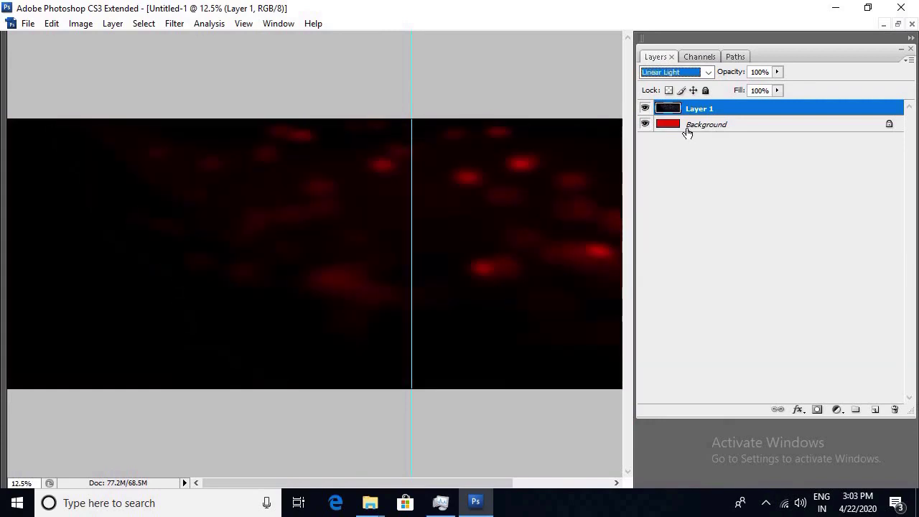
key("Down")
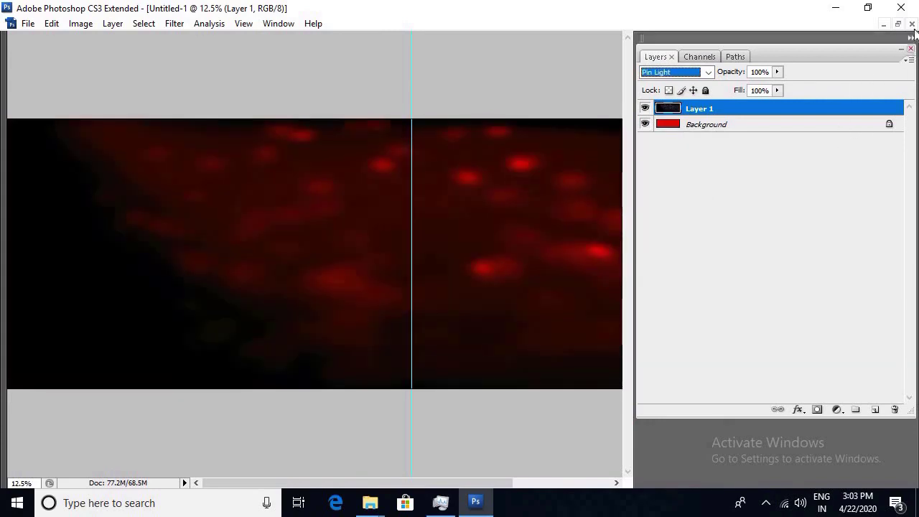
left_click(907, 59)
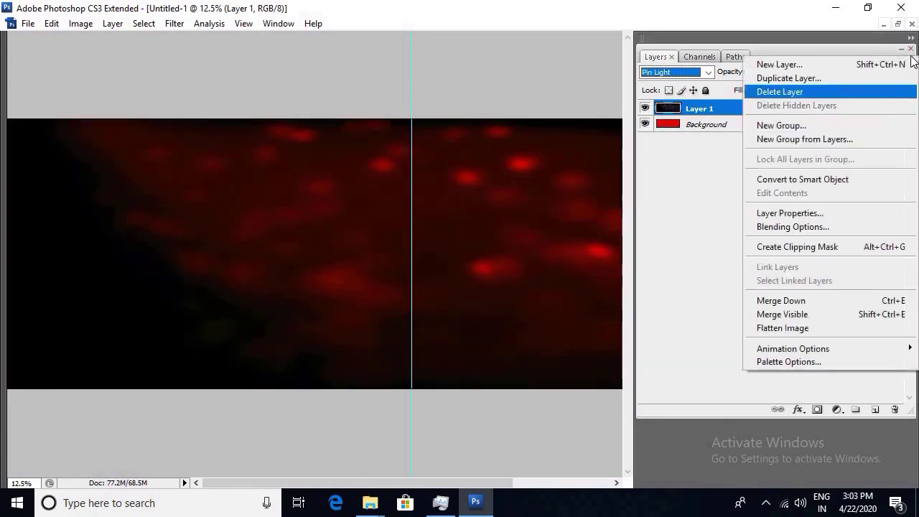
left_click(909, 58)
key("Tab")
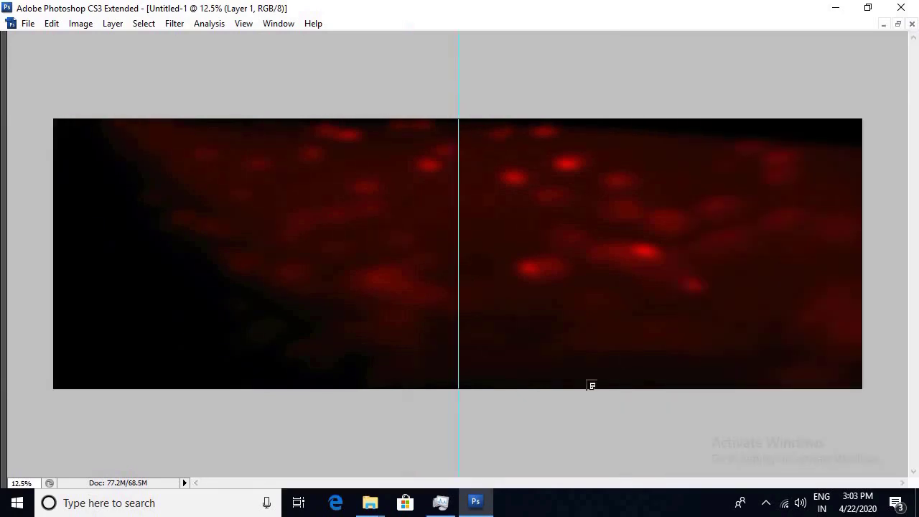
Blur Layer 1 further with a 95.5-pixel Gaussian Blur.
right_click(558, 252)
left_click(589, 262)
key("alt+t")
key("b")
key("Down")
key("Down")
key("Down")
key("Return")
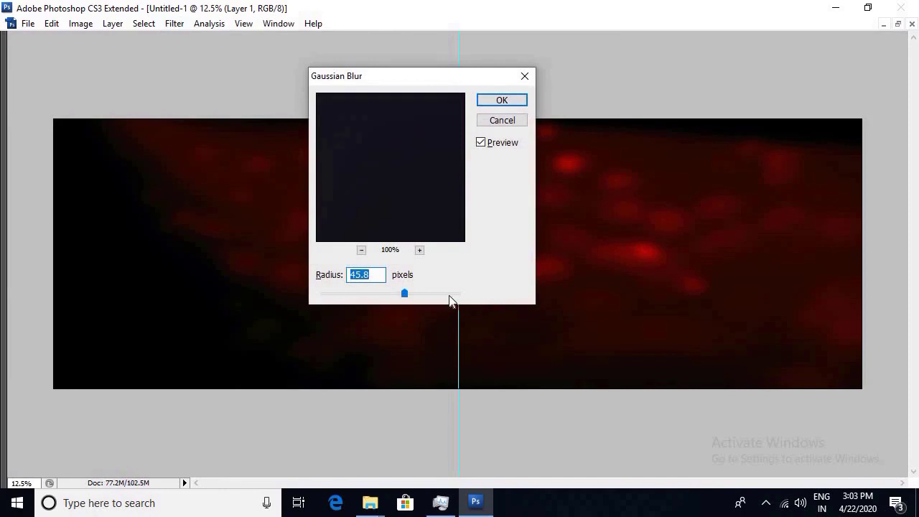
left_click_drag(446, 294, 442, 295)
key("Return")
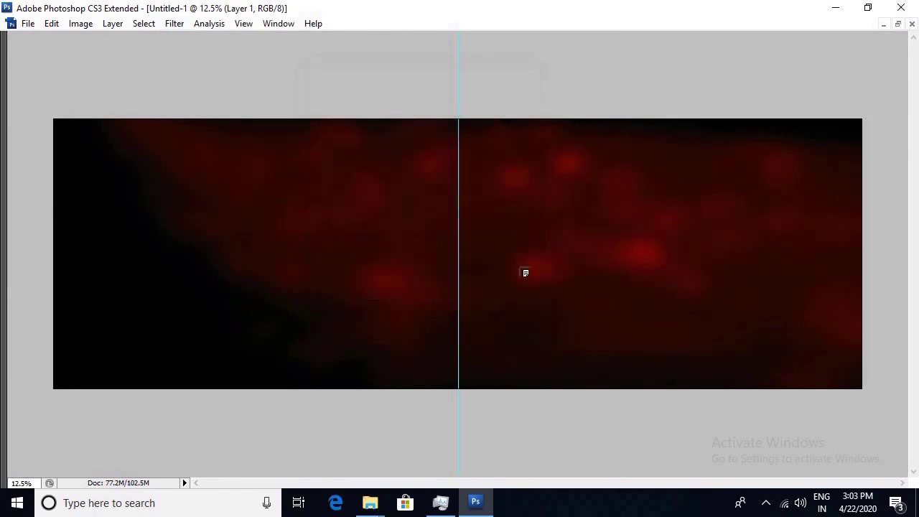
Apply Auto Levels and lower Layer 1's opacity to 46%.
key("ctrl+shift+l")
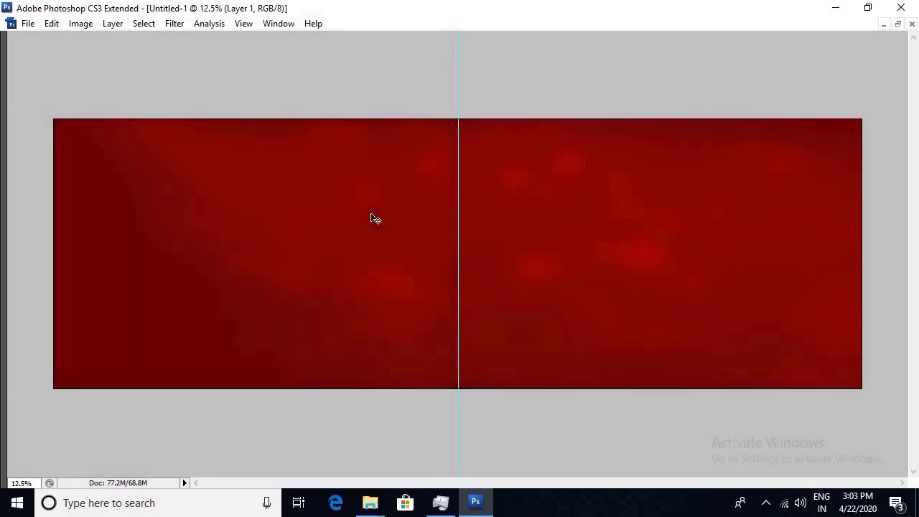
key("F7")
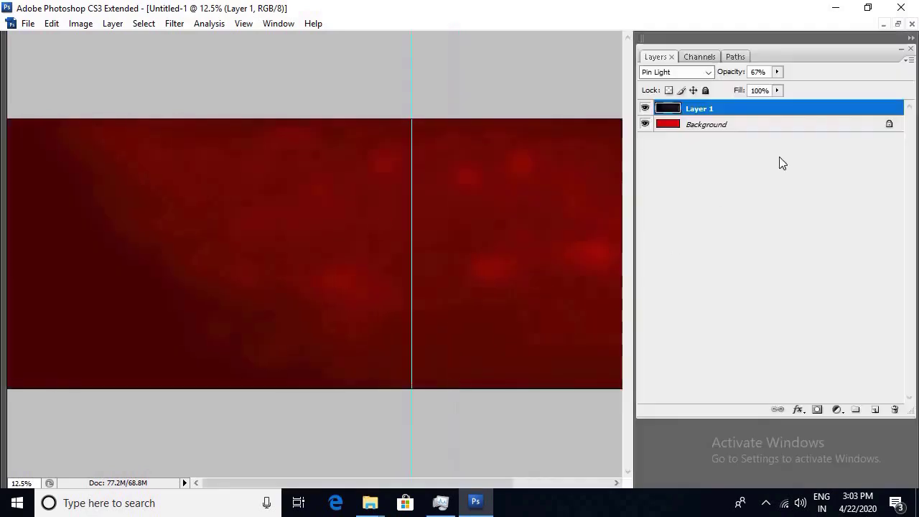
left_click(777, 72)
mouse_move(778, 86)
left_mouse_down()
mouse_move(753, 96)
mouse_move(759, 91)
left_mouse_up()
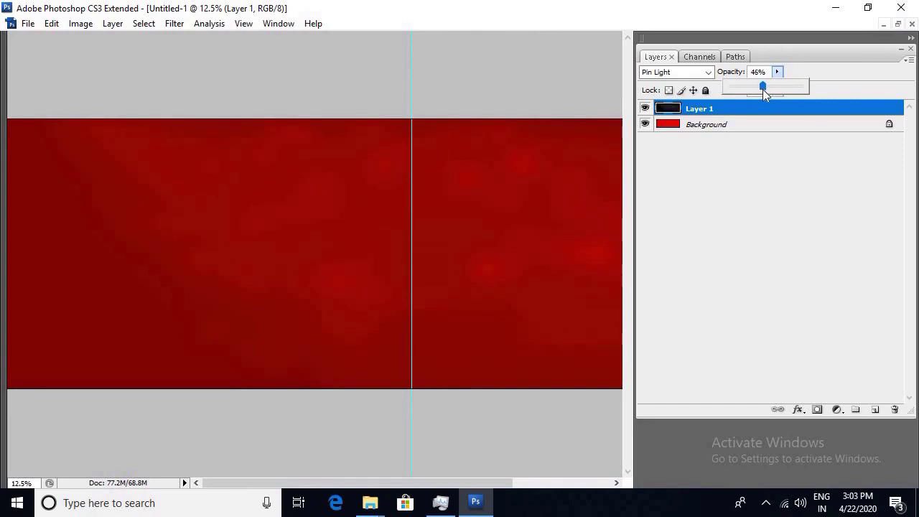
key("Tab")
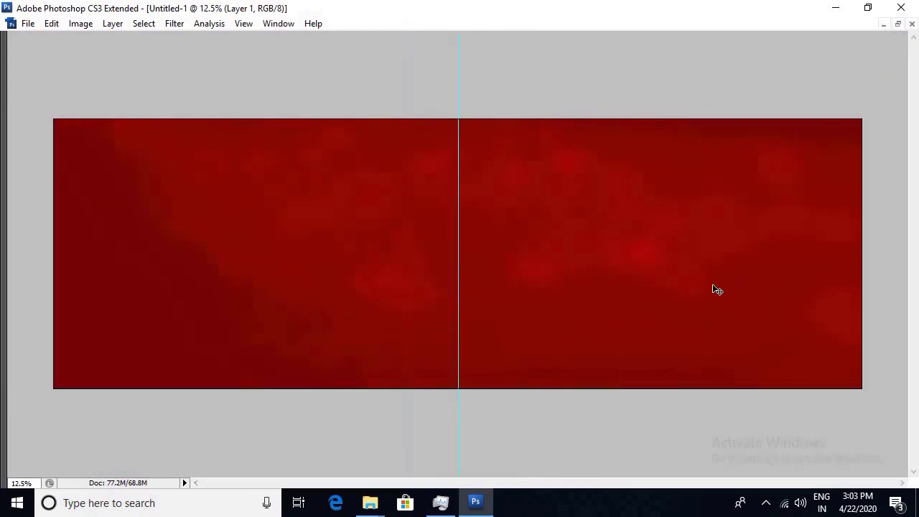
Show and close the Layers panel, then bring the tools and panels back.
left_click(277, 24)
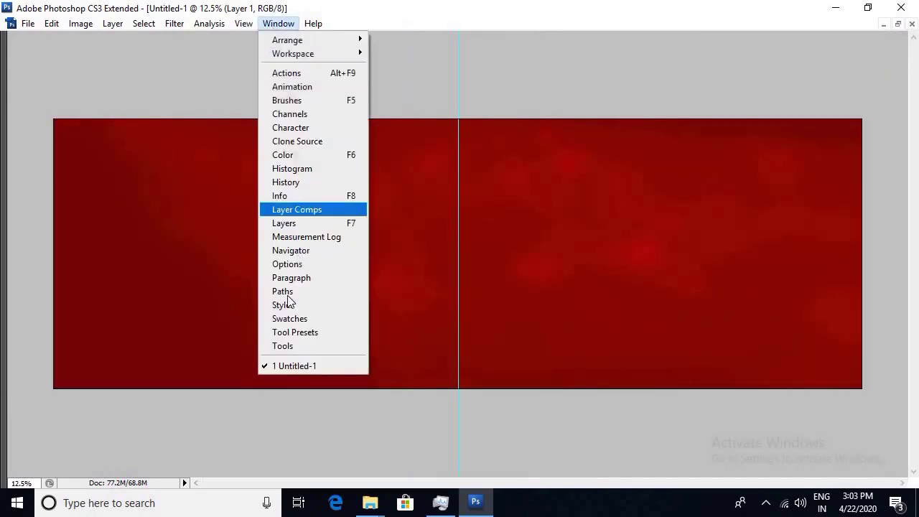
left_click(295, 224)
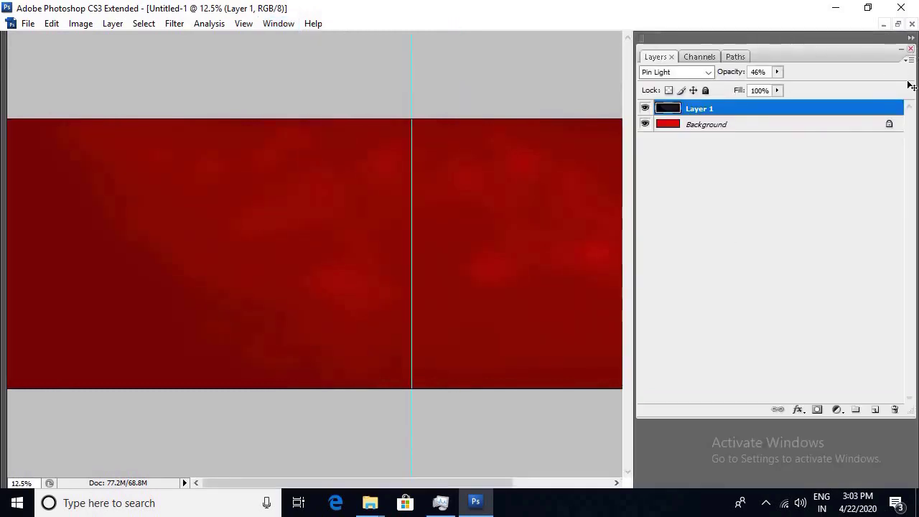
left_click(911, 48)
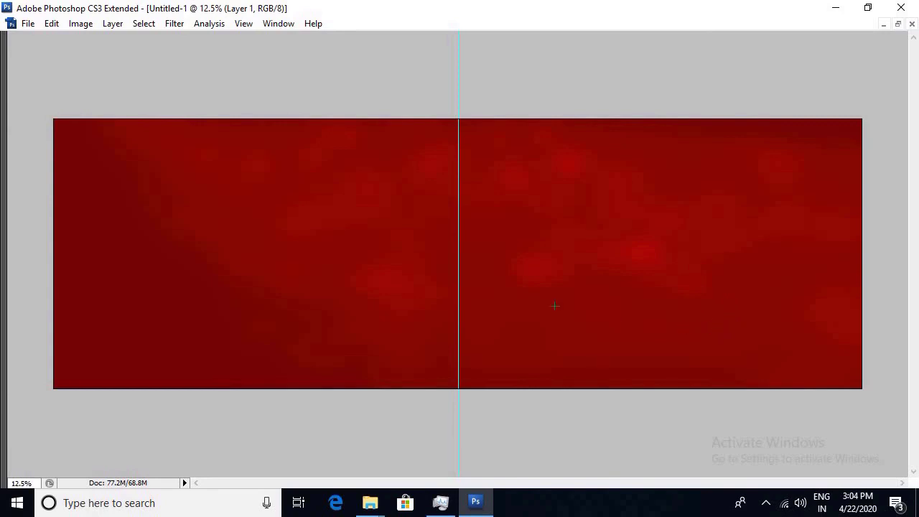
key("Tab")
key("Tab")
key("Tab")
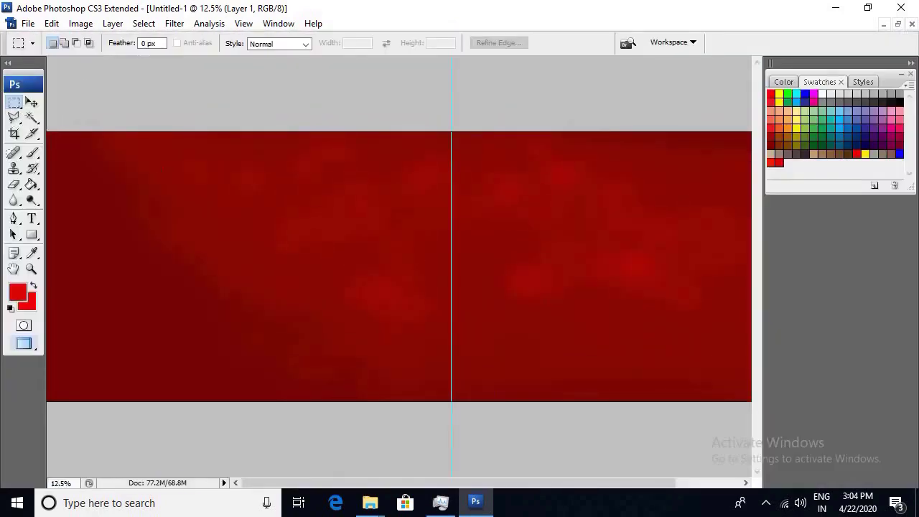
key("Tab")
key("Tab")
Choose the Rectangular Marquee Tool and add an empty Layer 2 above Layer 1.
left_click(909, 76)
key("Tab")
key("Tab")
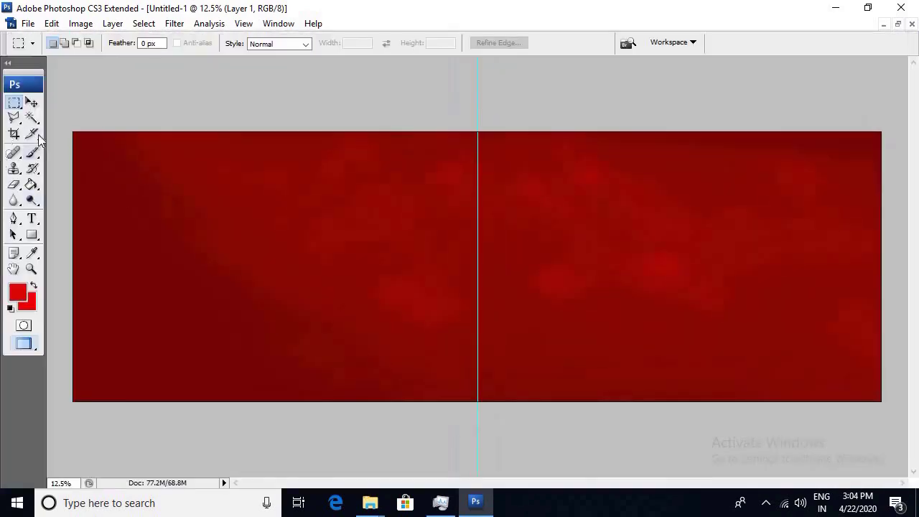
right_click(17, 105)
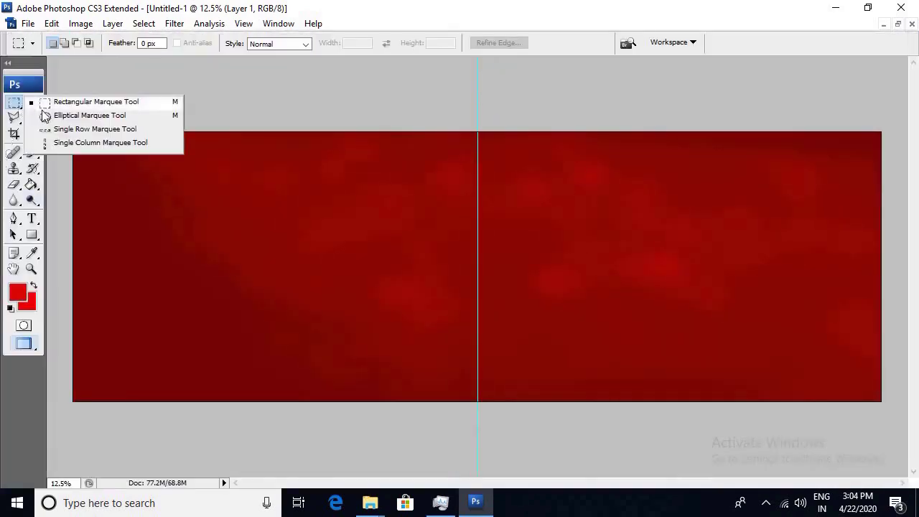
left_click(63, 107)
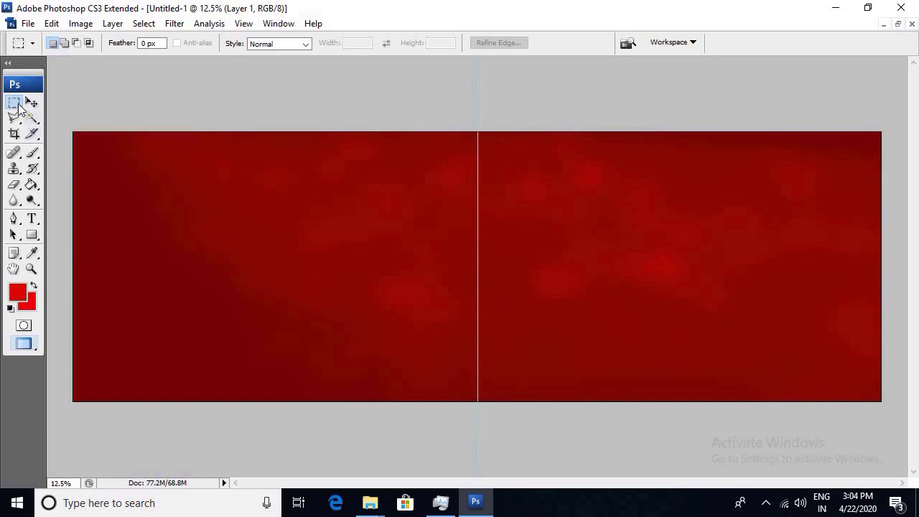
right_click(17, 104)
left_click(215, 111)
key("Tab")
key("Tab")
key("F7")
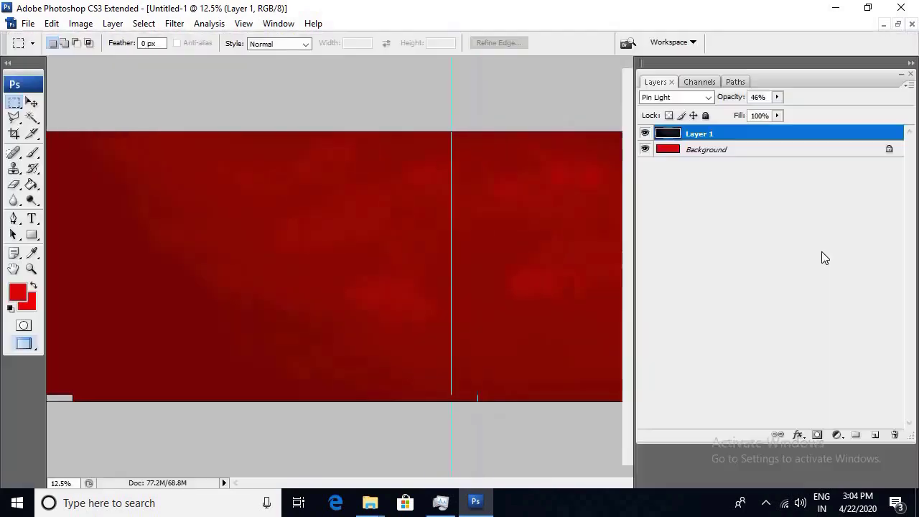
left_click(875, 436)
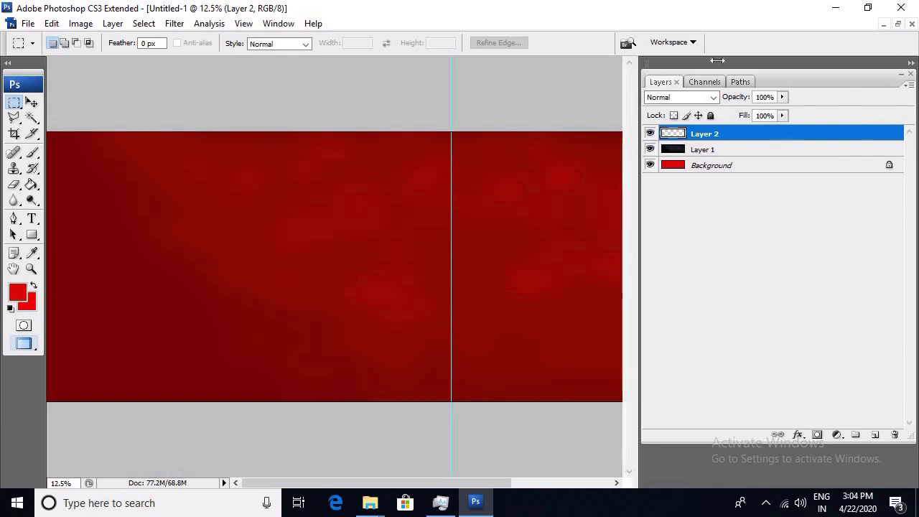
Fill a marquee rectangle on the lower right page with red.
left_click_drag(636, 61, 764, 61)
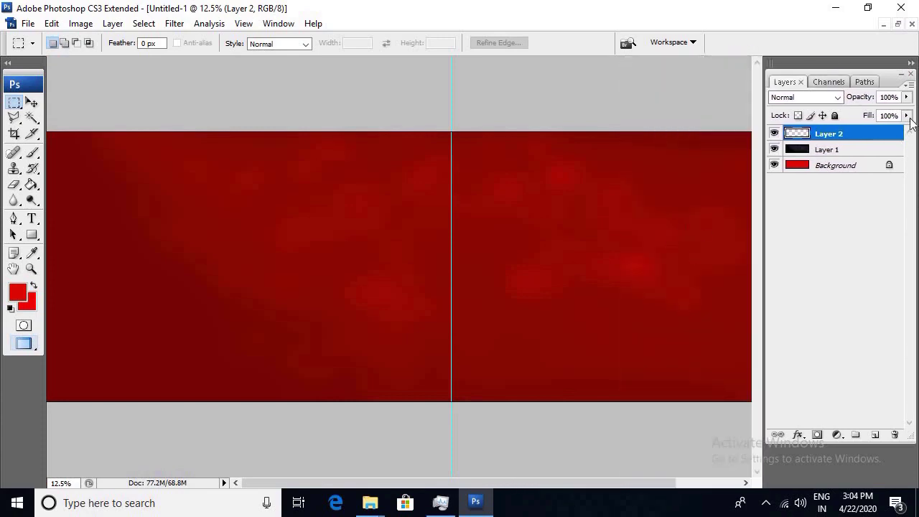
left_click(912, 75)
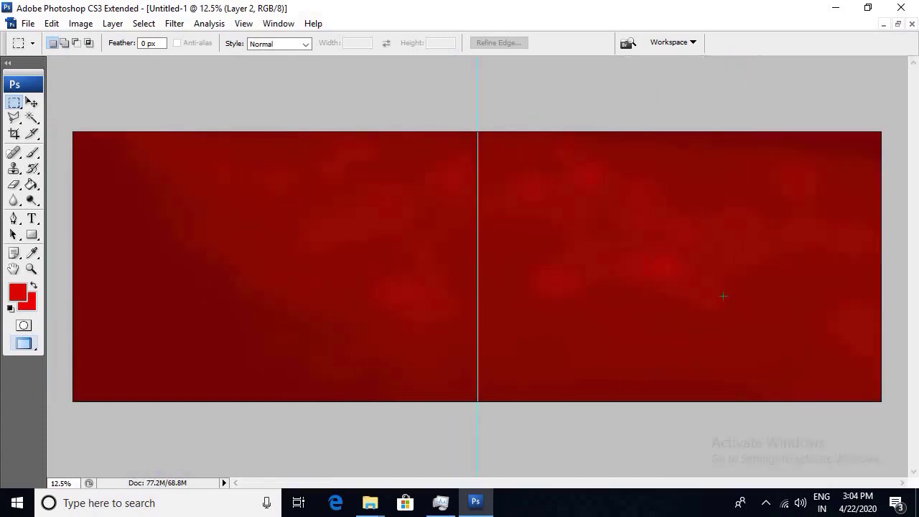
left_click_drag(808, 342, 848, 376)
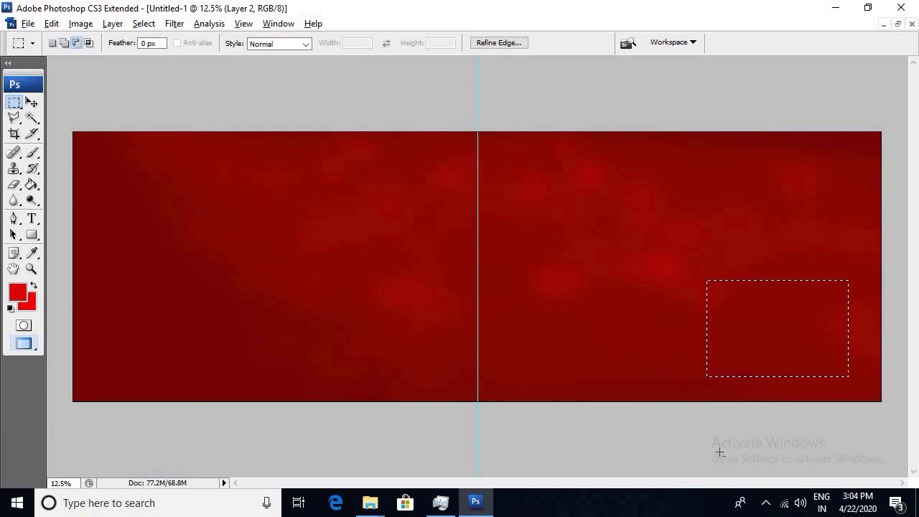
key("alt")
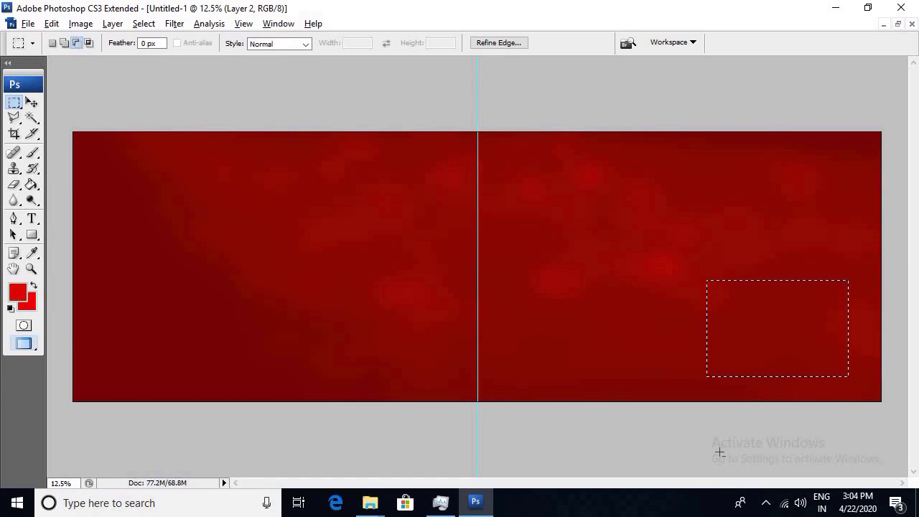
key("alt+BackSpace")
key("ctrl+d")
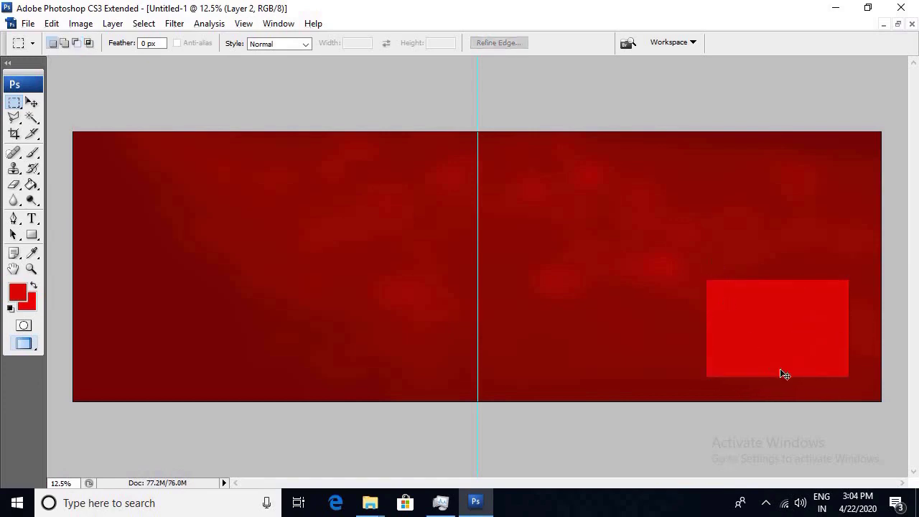
Turn the rectangle black with Hue/Saturation, then move it right and resize it.
key("ctrl+u")
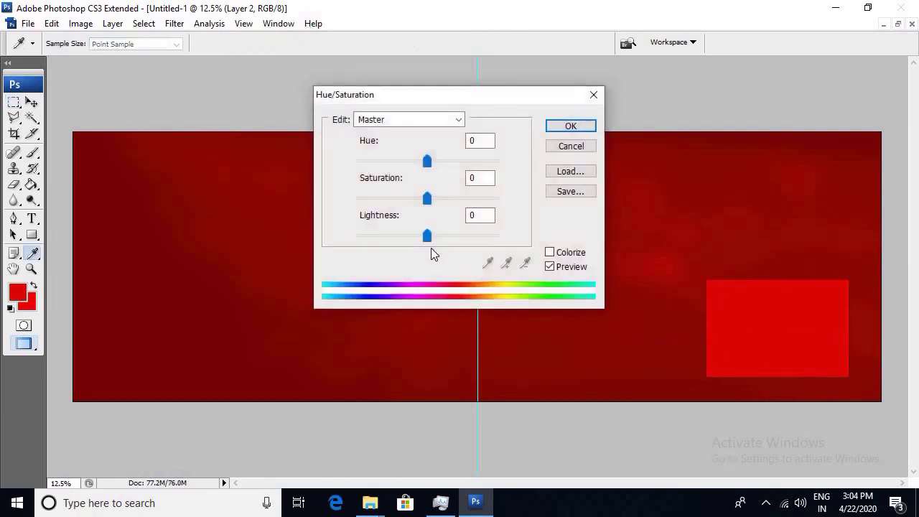
left_click_drag(428, 199, 357, 202)
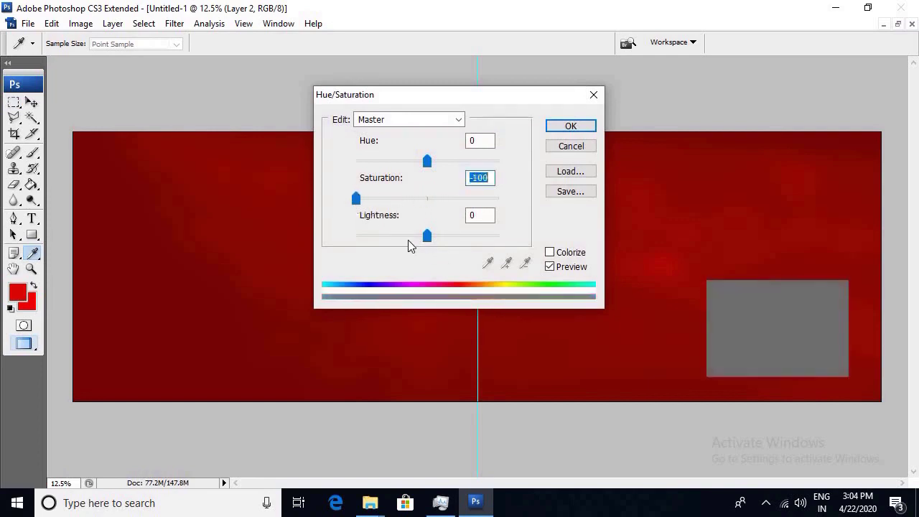
left_click_drag(408, 237, 386, 237)
left_click(570, 127)
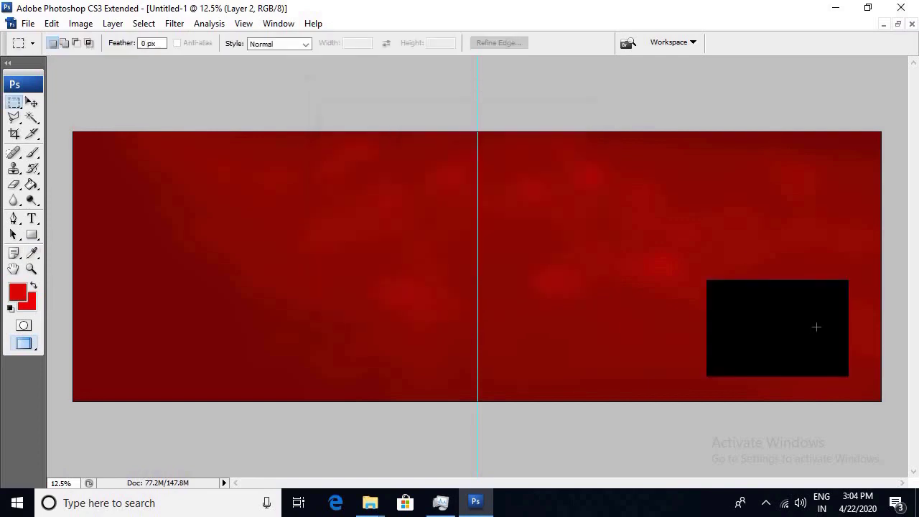
key("v")
left_click_drag(823, 332, 855, 317)
key("ctrl+t")
Nudge the black box down and place an aligned copy directly above it.
key("Return")
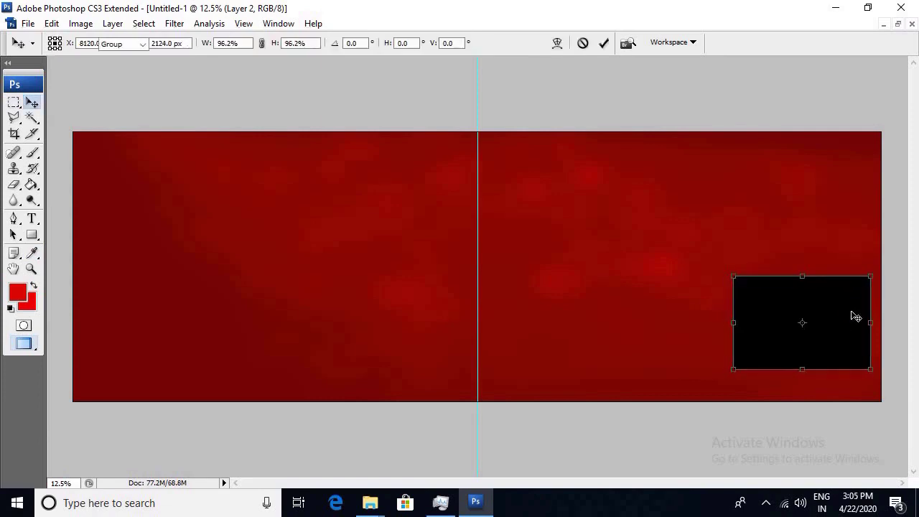
key("shift+Down")
key("shift+Down")
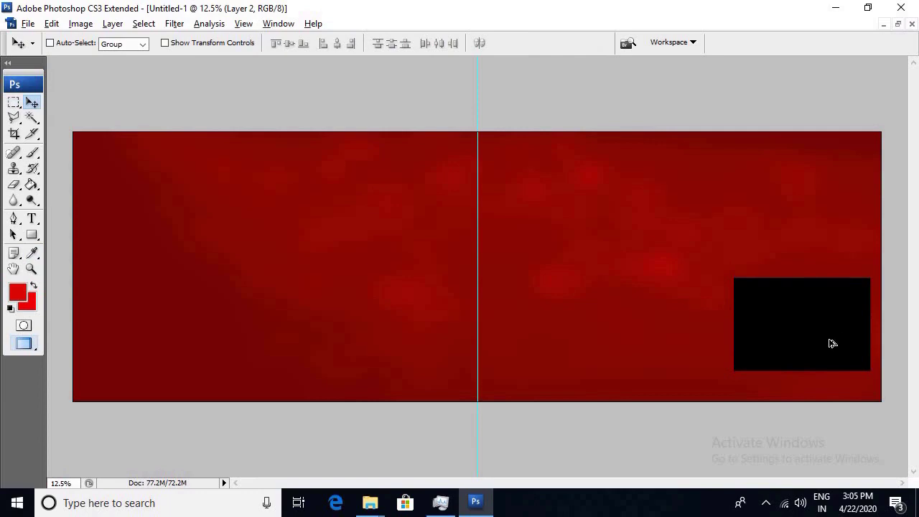
left_click_drag(832, 344, 844, 240)
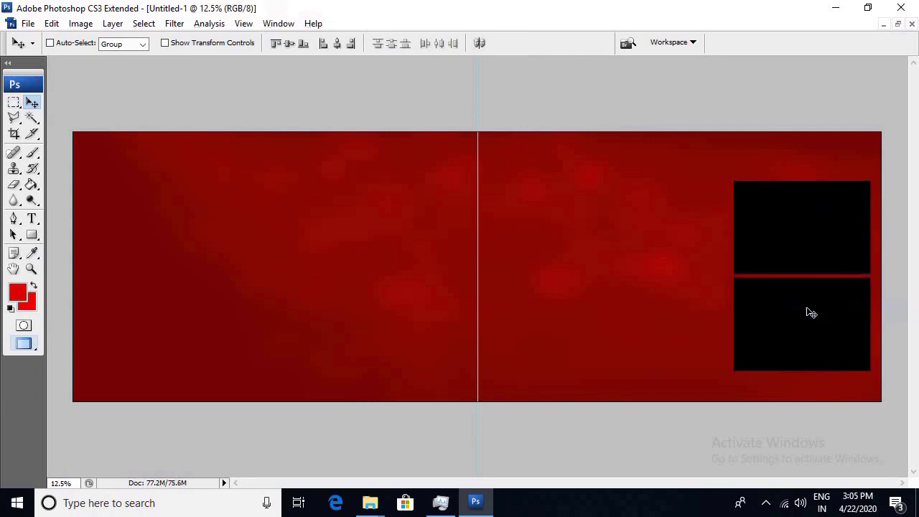
left_click_drag(806, 319, 811, 312)
key("shift+Up")
key("shift+Up")
key("shift+Up")
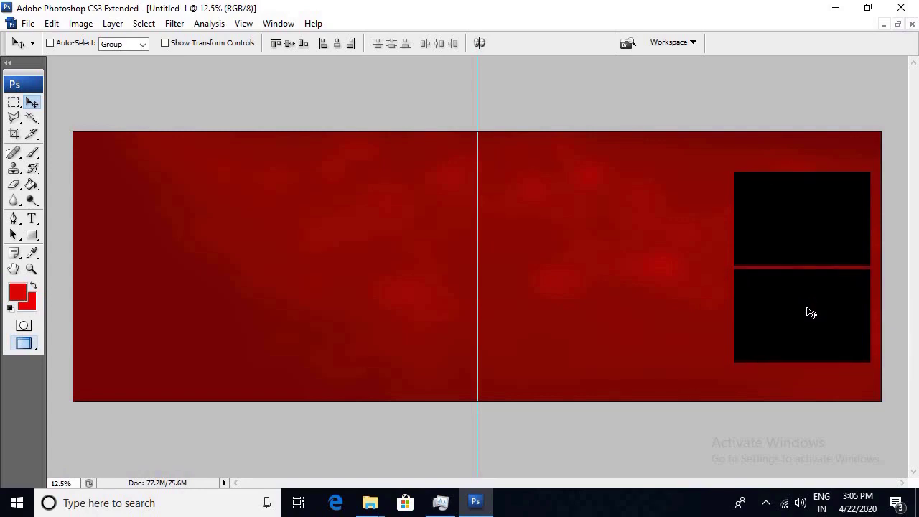
Invert both boxes to white, selecting Layer 2 copy for the upper one.
left_click_drag(32, 235, 81, 251)
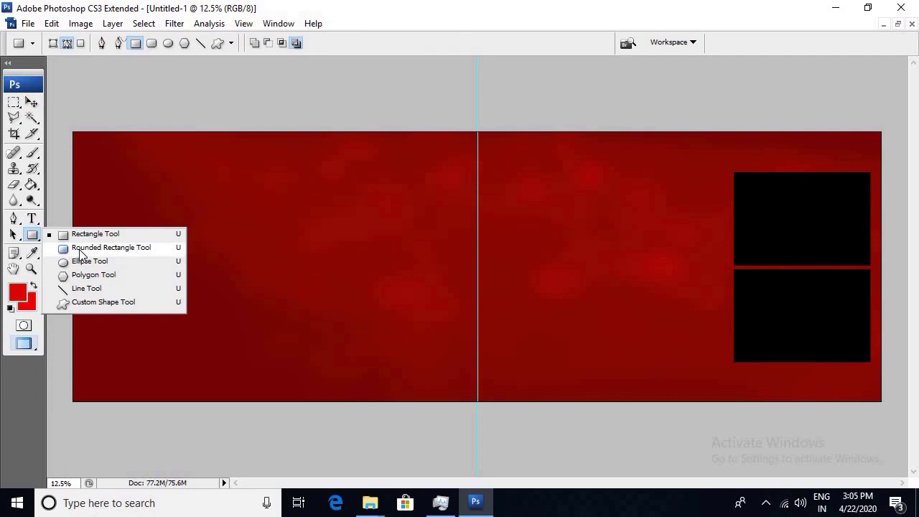
key("ctrl+i")
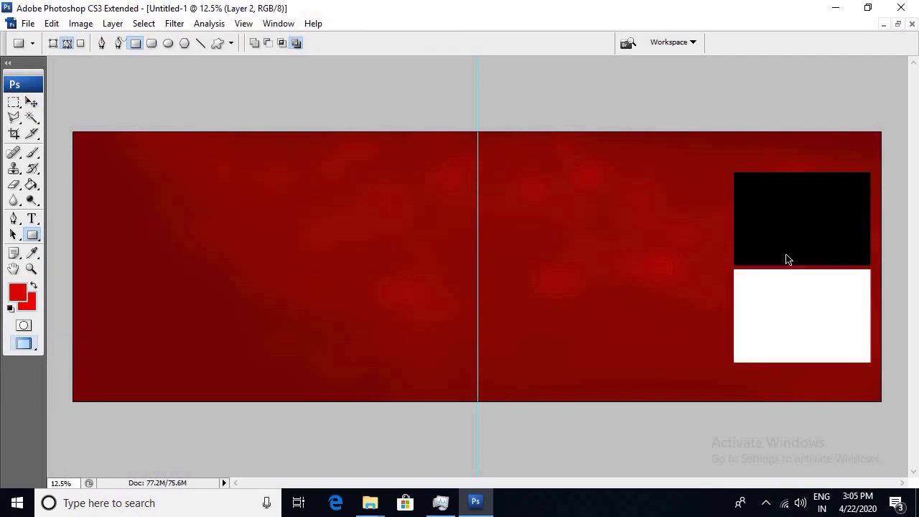
right_click(786, 259)
left_click(800, 265)
key("ctrl+i")
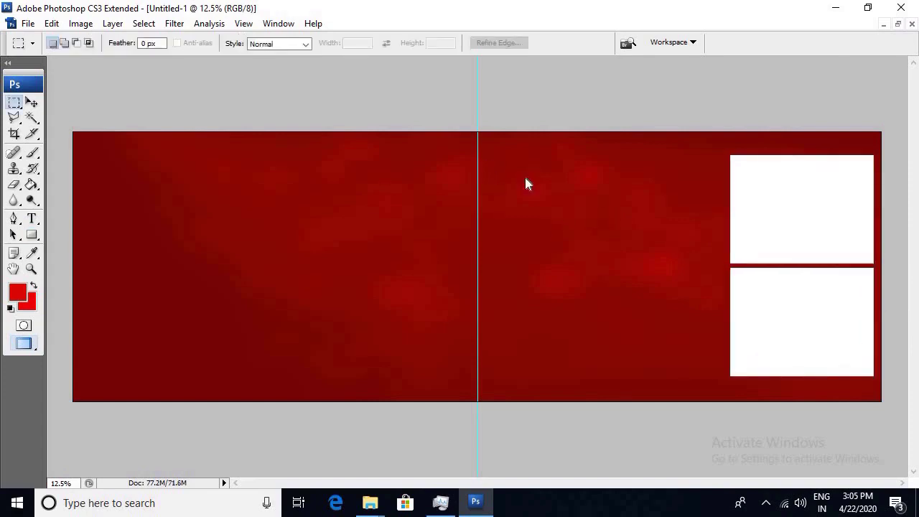
Copy a thin strip across the right page's top to Layer 3 and fill it red.
right_click(525, 178)
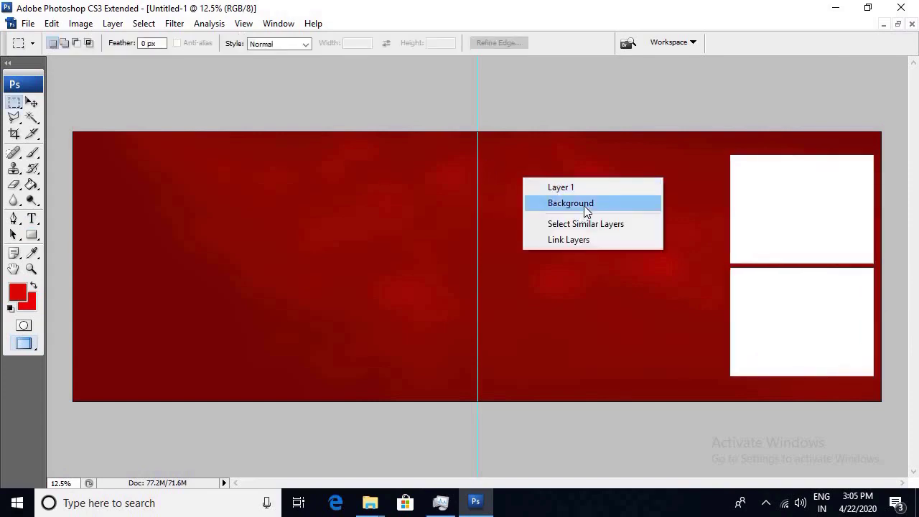
left_click(584, 205)
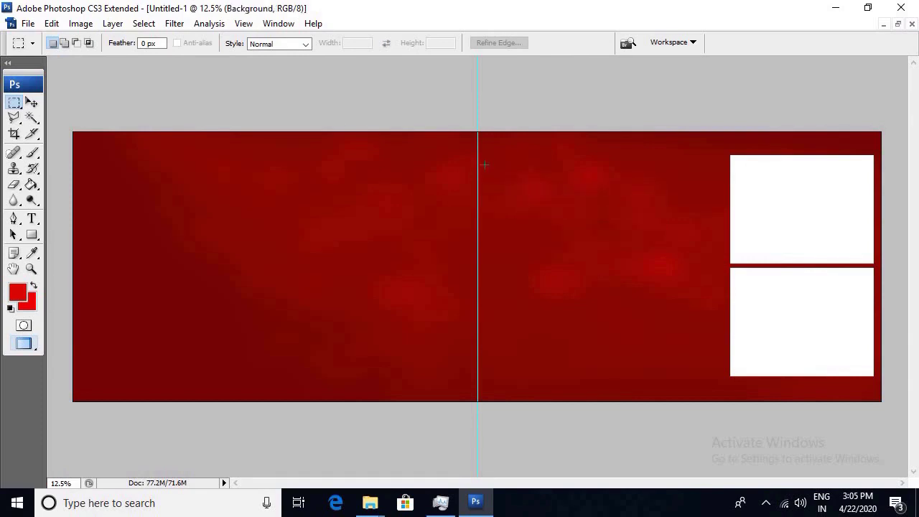
left_click_drag(485, 165, 728, 167)
right_click(650, 157, "ctrl")
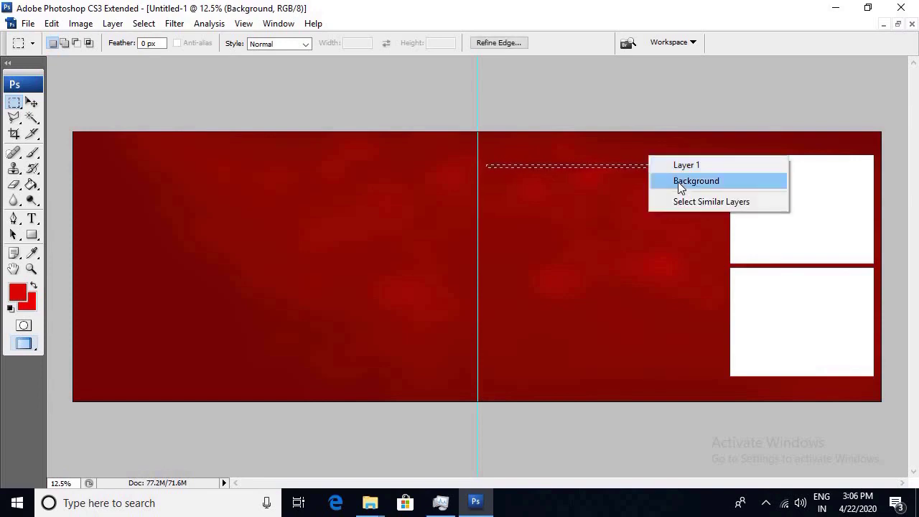
left_click(678, 182)
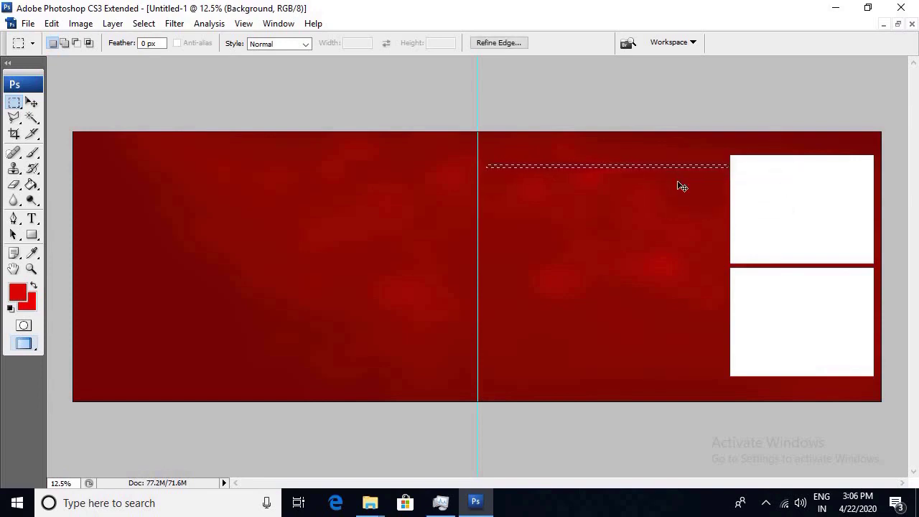
key("ctrl+j")
key("alt+shift+BackSpace")
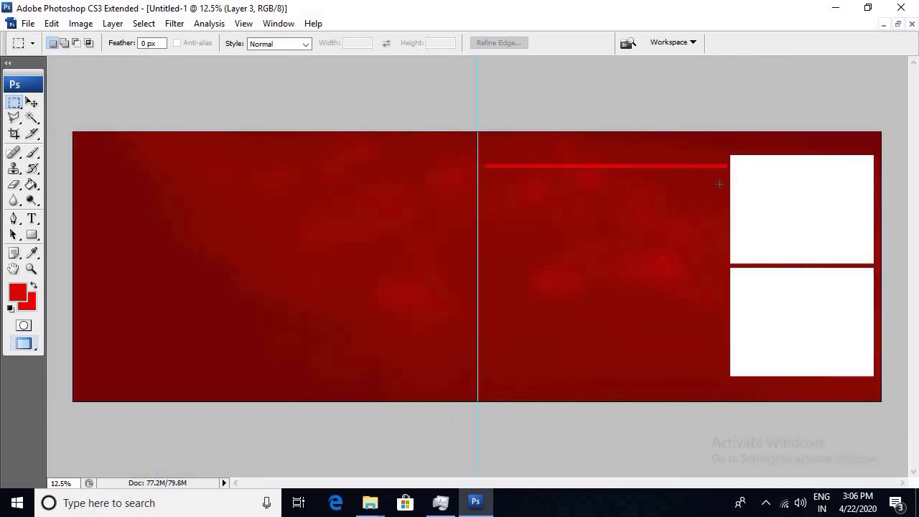
Zoom in on the red strip and transform it into a thinner line.
key("e")
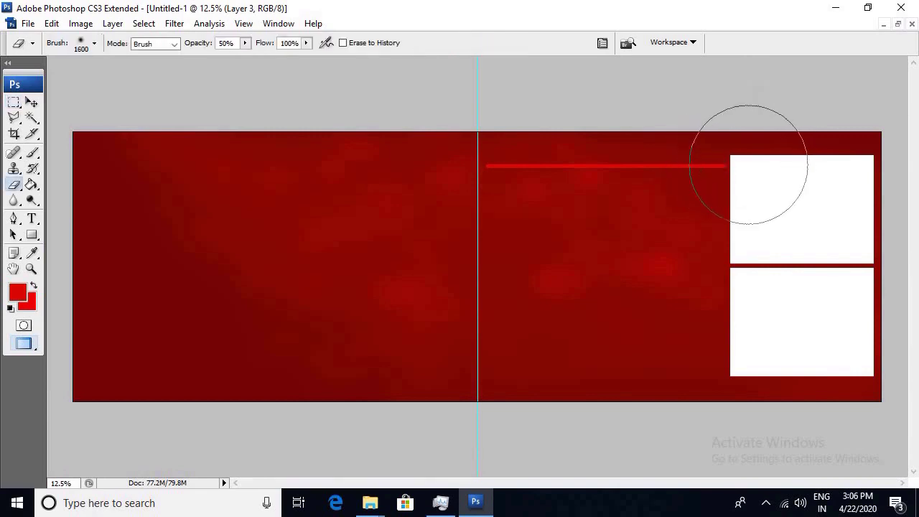
key("bracketleft")
key("bracketleft")
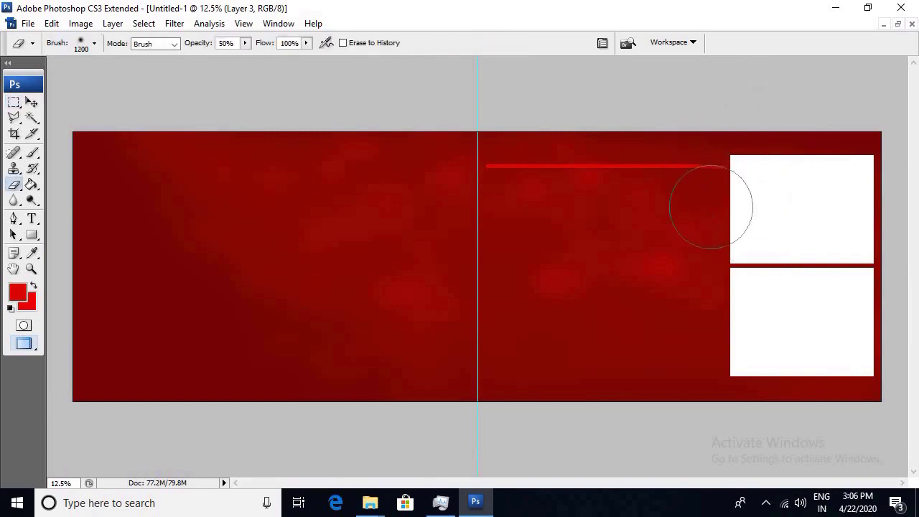
left_click_drag(536, 116, 697, 247)
key("ctrl+t")
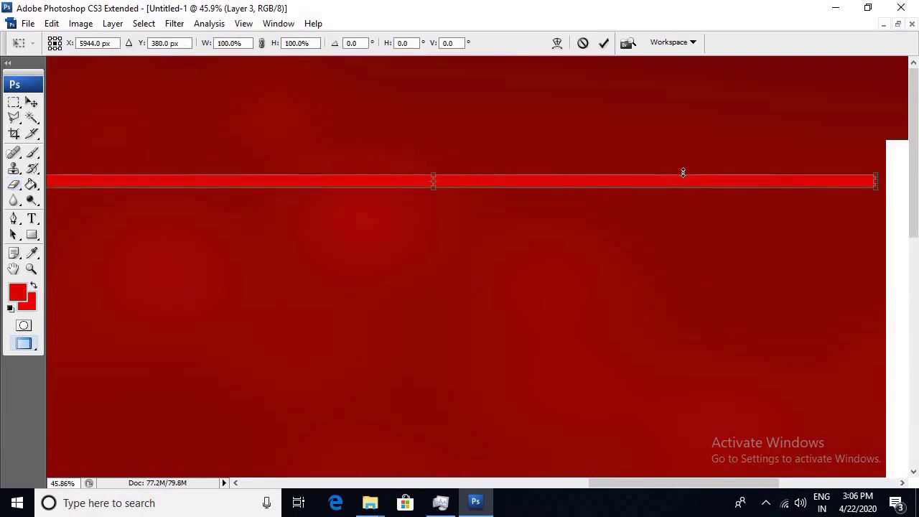
left_click_drag(681, 173, 685, 177)
key("Return")
key("e")
Duplicate the red line just above the original and nudge it closer.
key("v")
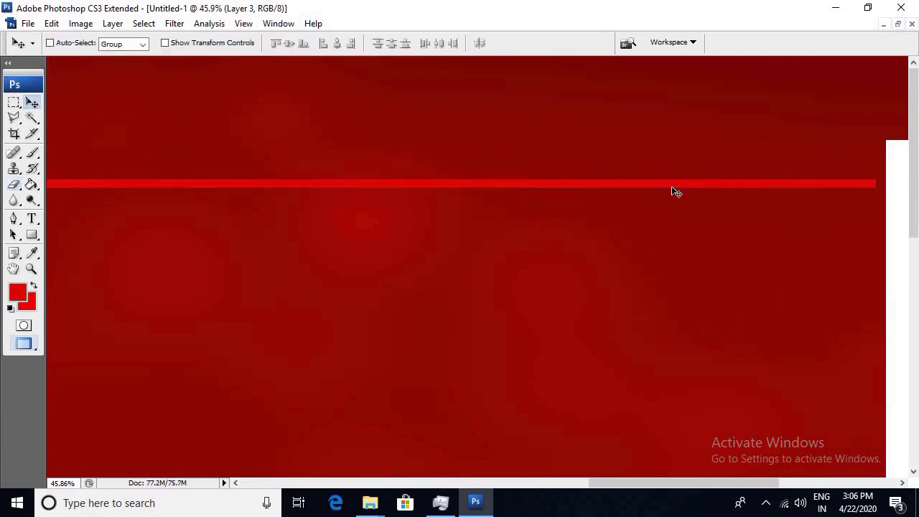
left_click_drag(667, 185, 665, 164)
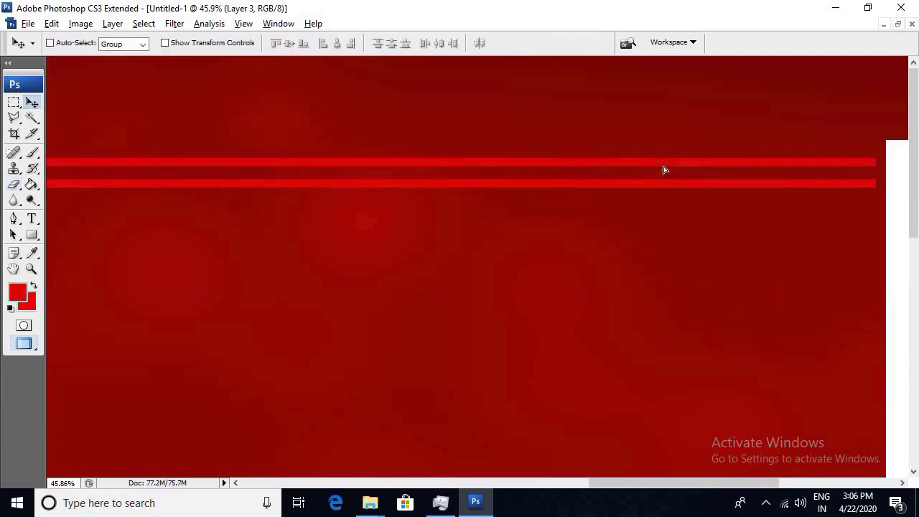
key("Down")
key("Down")
key("Down")
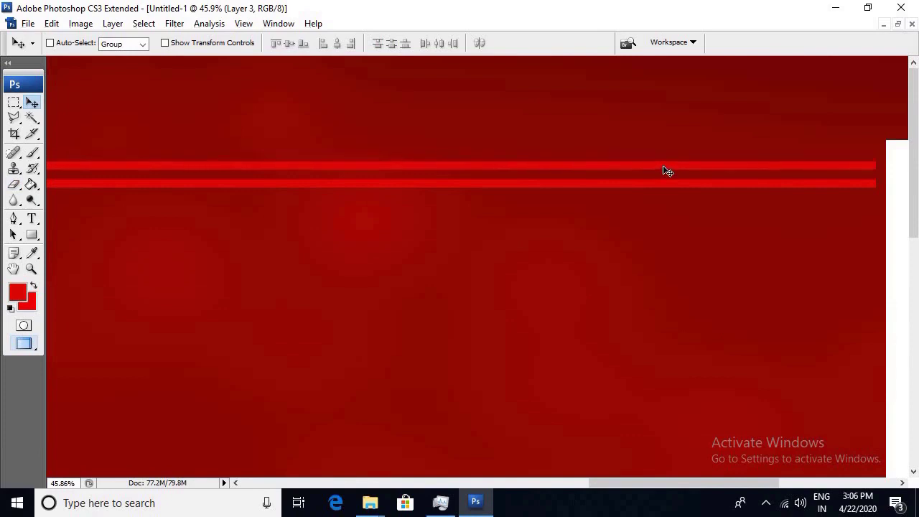
key("Down")
key("Down")
key("Down")
key("Down")
key("ctrl+0")
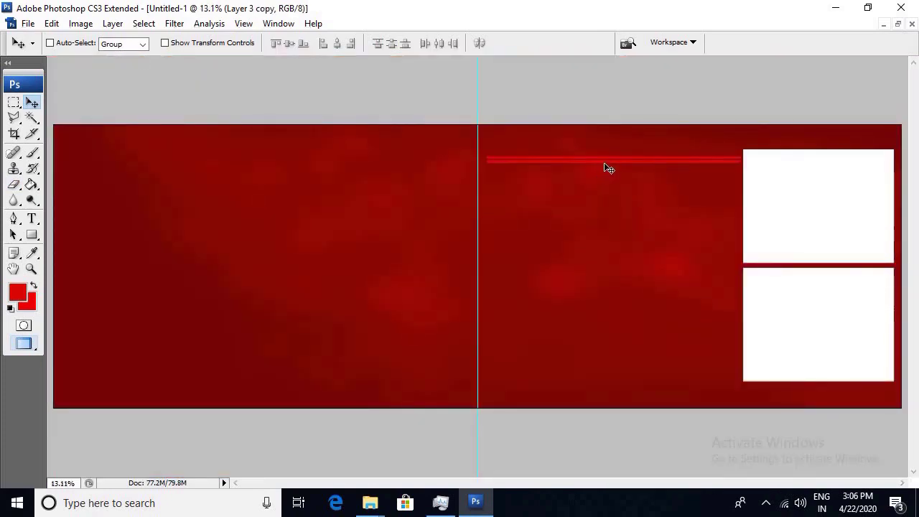
Set the Eraser to 100% opacity with a soft 17 px brush.
key("ctrl+e")
key("e")
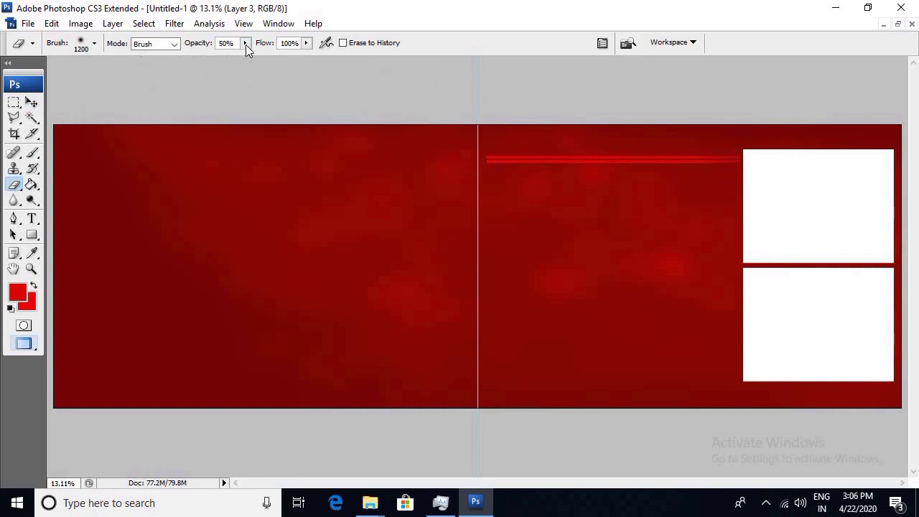
left_click(245, 43)
left_click_drag(251, 62, 286, 61)
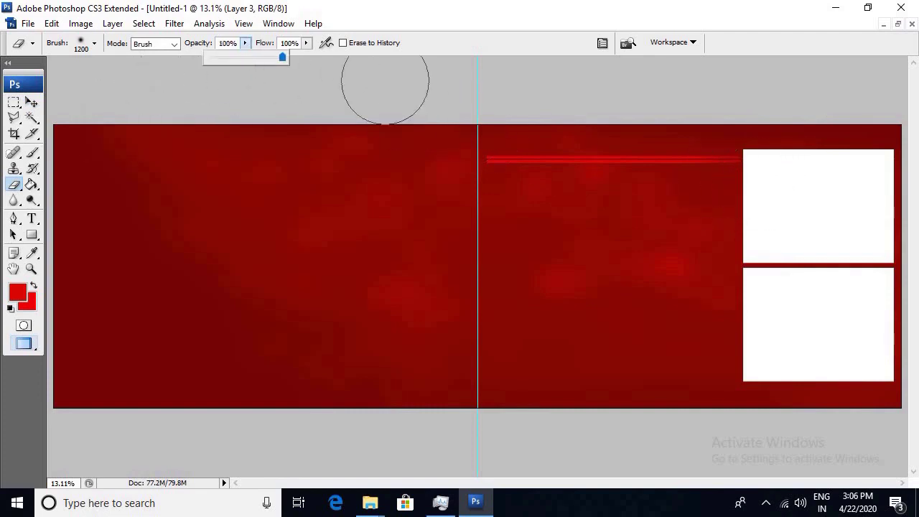
left_click(93, 43)
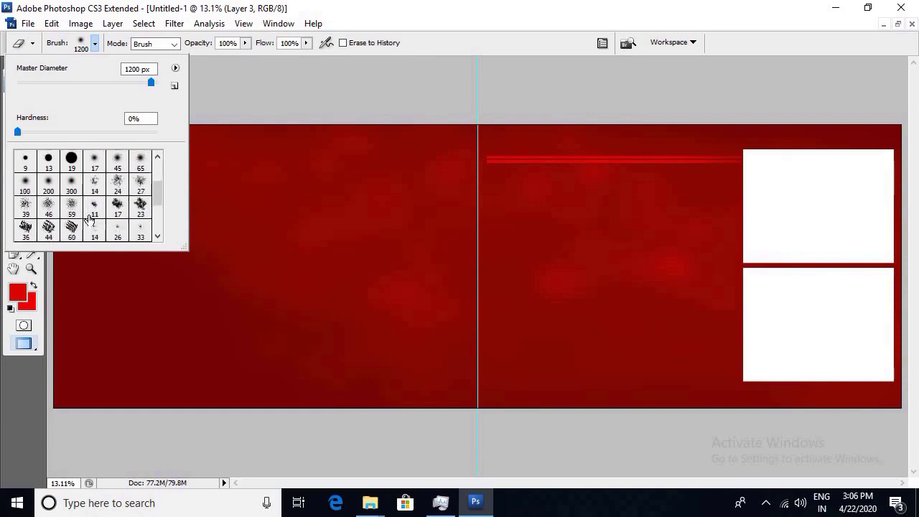
scroll(90, 208, "up", 2)
left_click(96, 176)
double_click(97, 178)
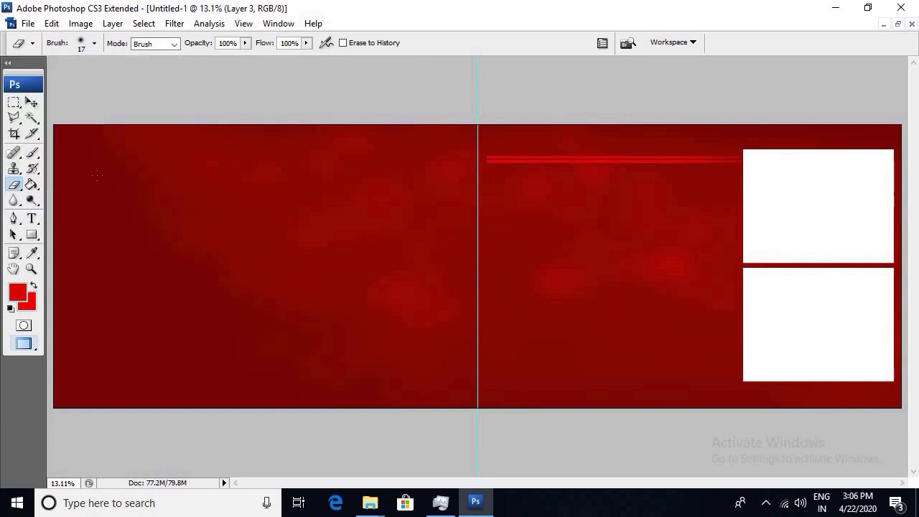
Fade out both ends of the red streak with a much larger soft eraser.
key("bracketright")
key("bracketright")
key("bracketright")
key("bracketright")
key("bracketright")
key("bracketright")
left_click(755, 160)
key("bracketright")
left_click(477, 153)
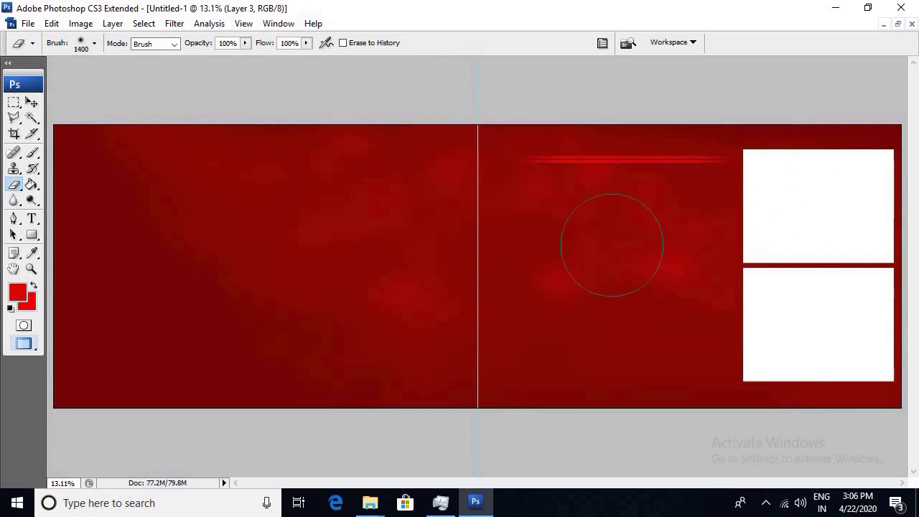
Place a copy of the red streak near the bottom of the right page.
key("v")
left_click_drag(646, 243, 660, 379)
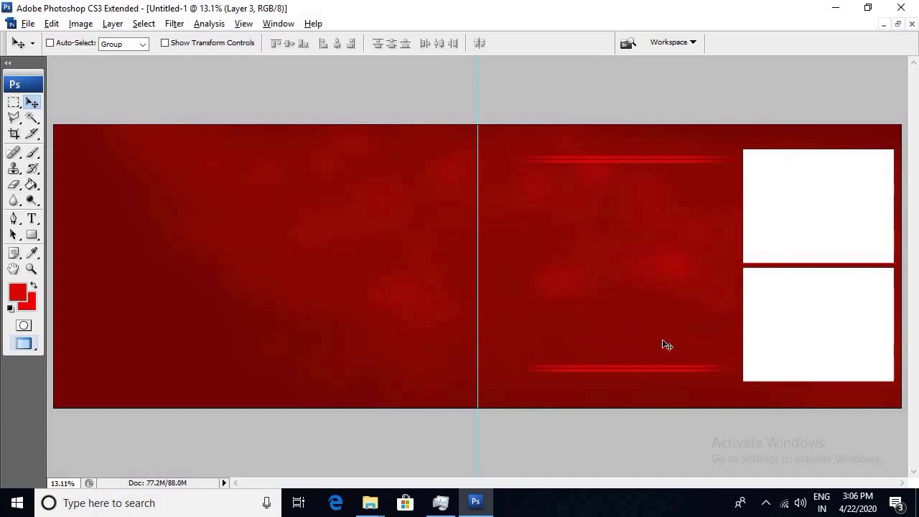
key("ctrl+z")
left_click_drag(628, 178, 649, 372)
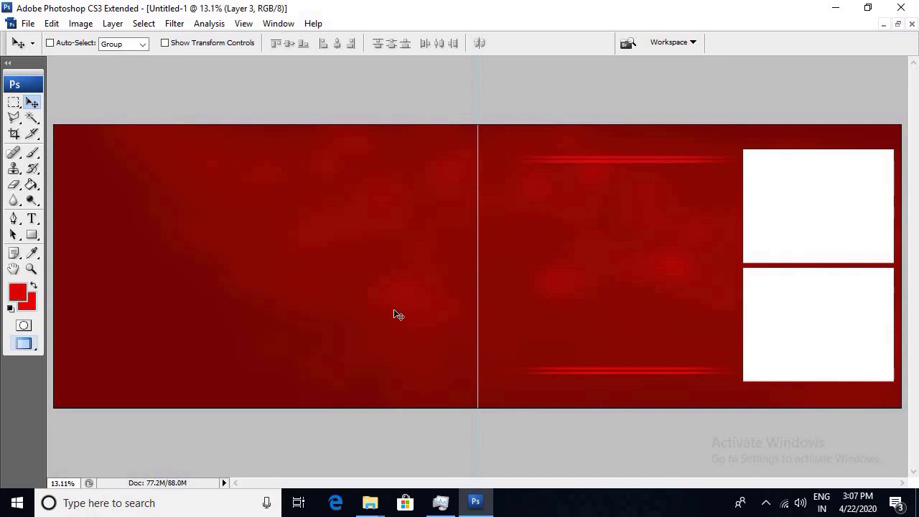
Choose the Rectangular Marquee and add a new empty layer.
key("m")
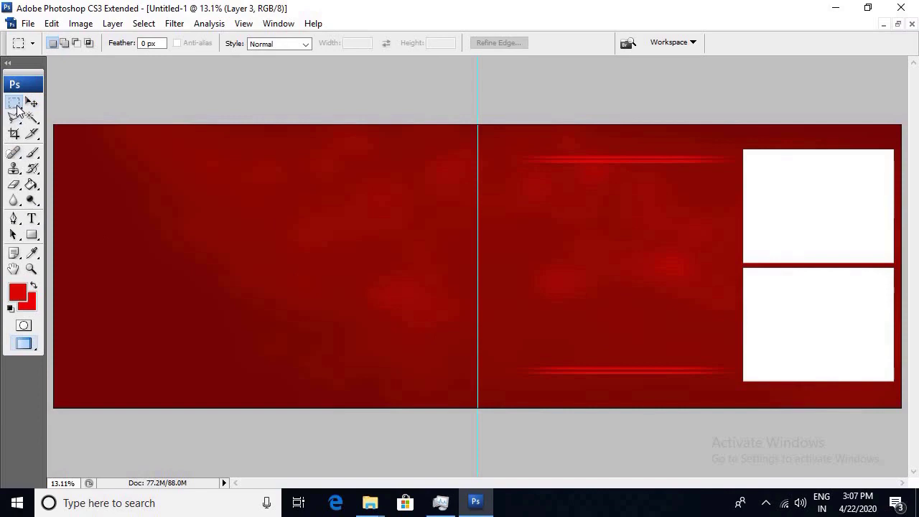
right_click(15, 104)
left_click(66, 102)
key("F7")
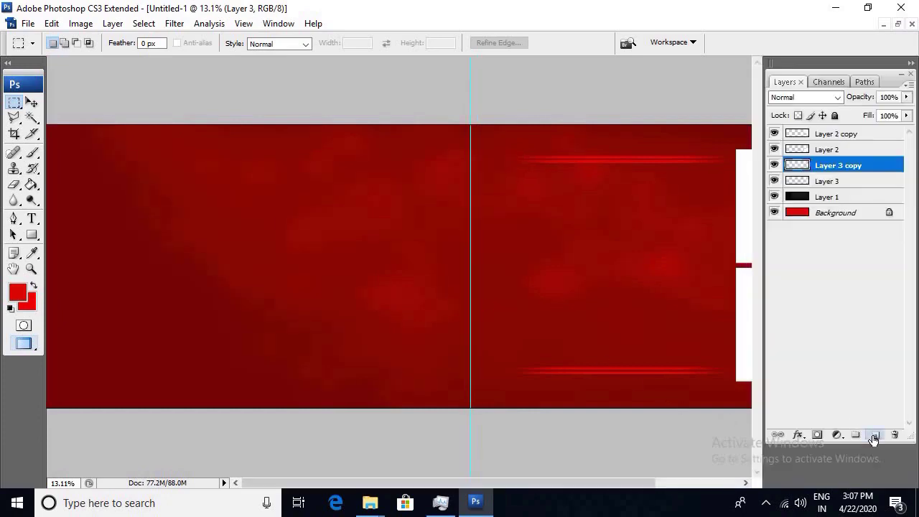
left_click(875, 434)
Draw a square selection on the left page and open the foreground Color Picker.
key("Tab")
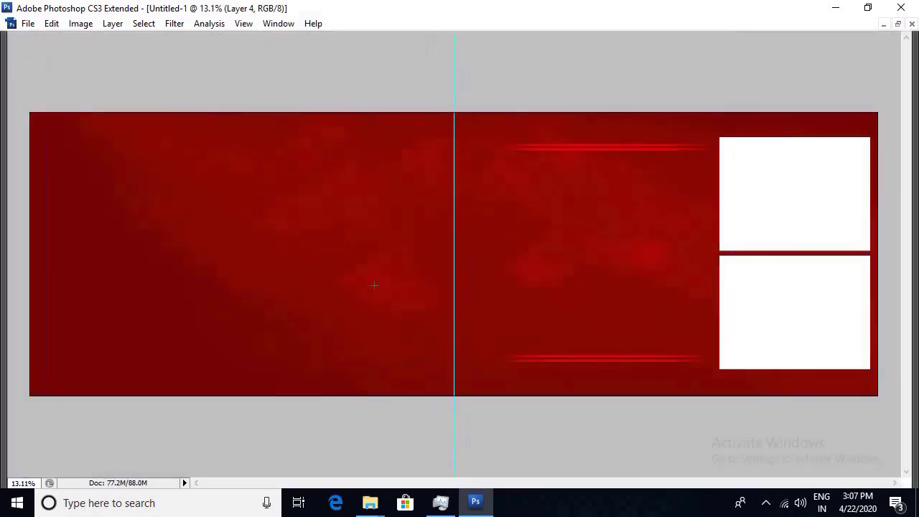
key("Tab")
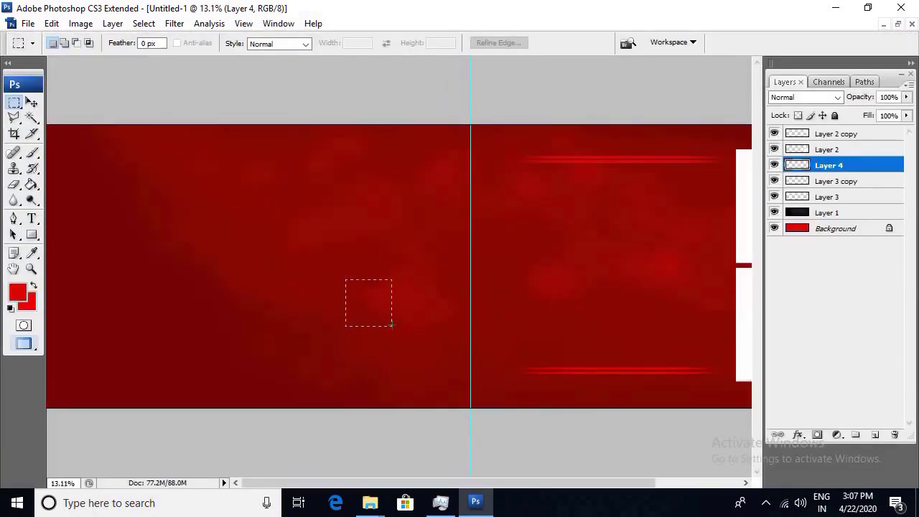
mouse_move(392, 325)
left_mouse_down()
mouse_move(431, 367)
mouse_move(401, 332)
left_mouse_up()
mouse_move(445, 368)
left_mouse_down()
mouse_move(411, 334)
mouse_move(502, 356)
left_mouse_up()
left_click(318, 273)
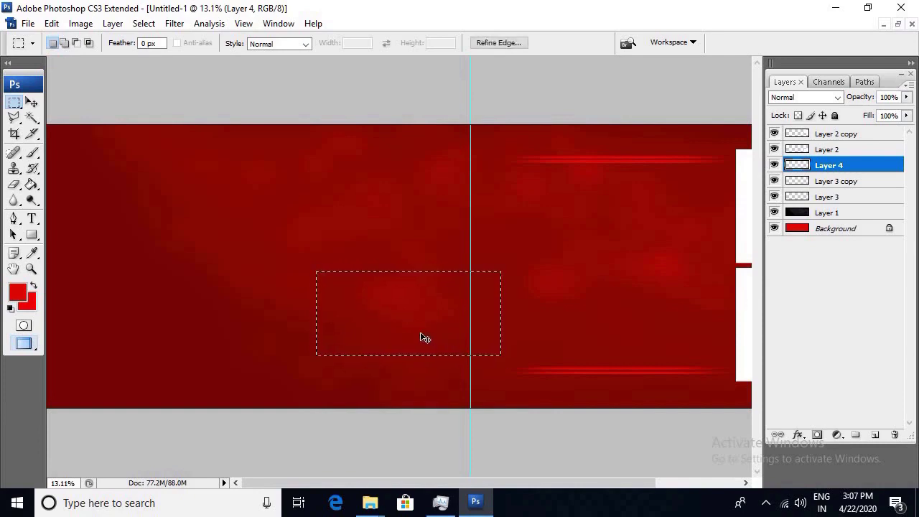
left_click(377, 306)
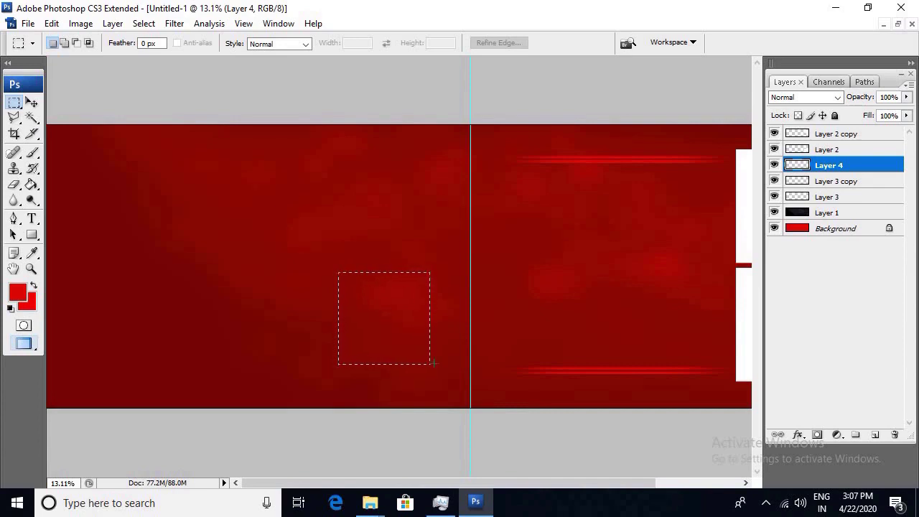
left_click_drag(433, 363, 431, 363)
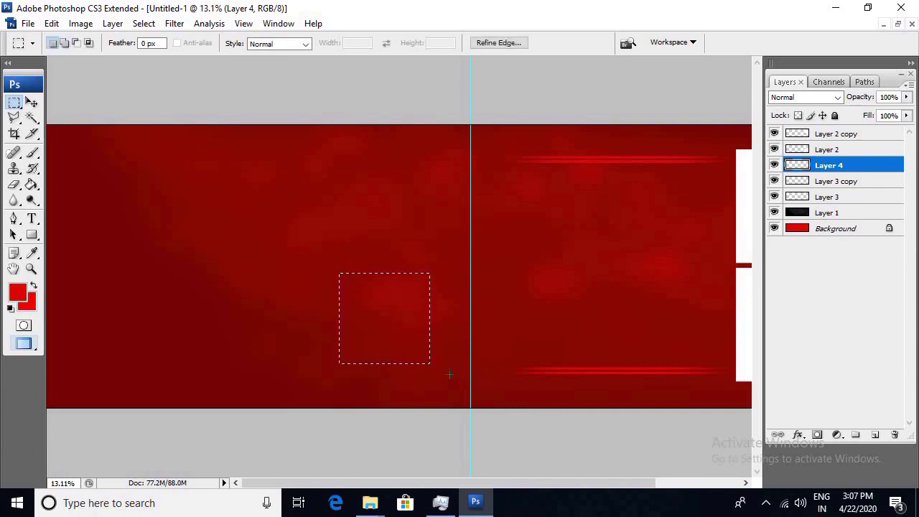
left_click(17, 294)
Set the foreground to black, fill the square, deselect, and move it up-right.
left_click(504, 382)
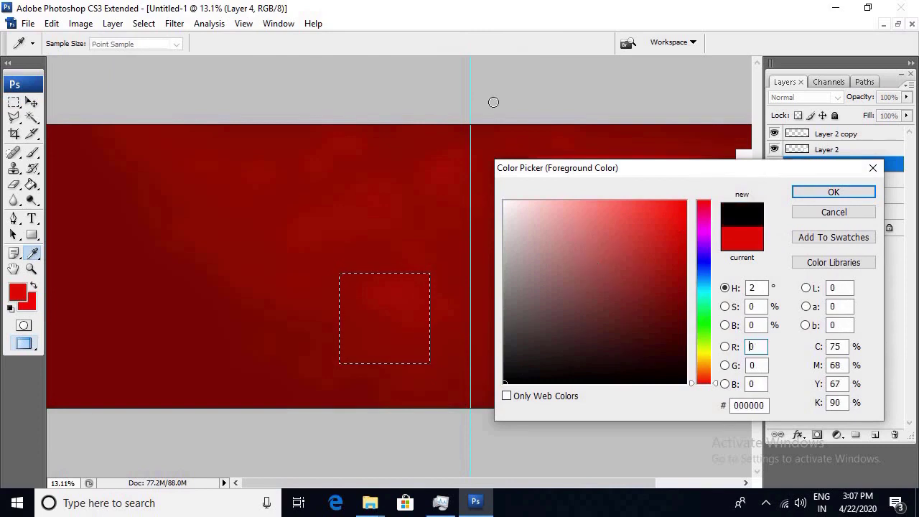
key("Return")
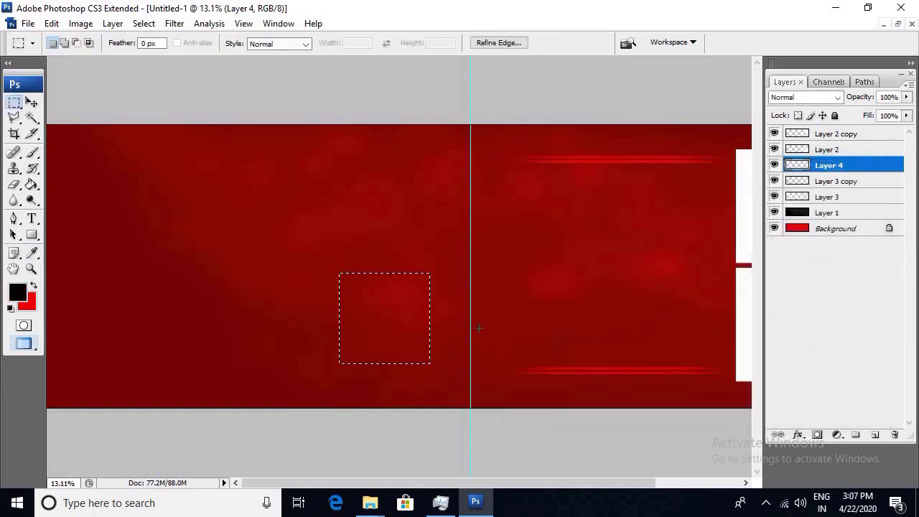
key("alt+BackSpace")
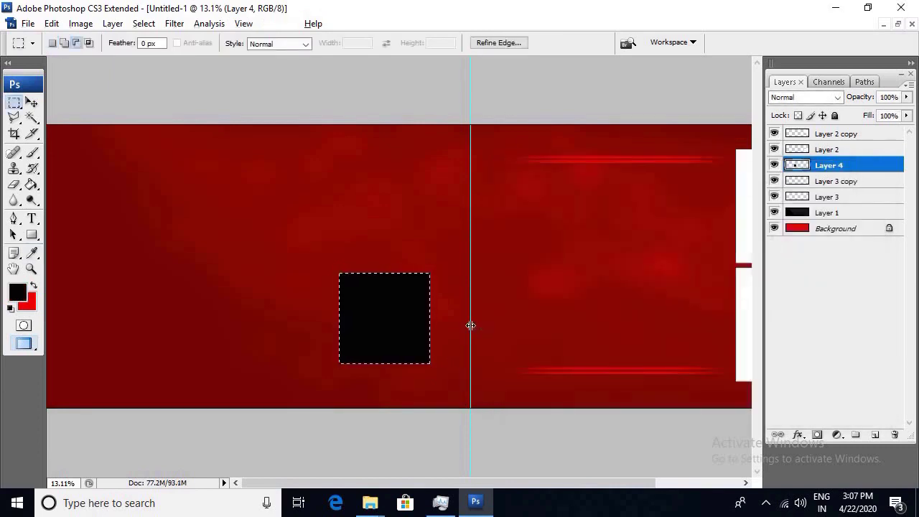
key("ctrl+d")
key("v")
left_click_drag(404, 328, 420, 312)
Rotate the black square -45° into a diamond.
key("ctrl+t")
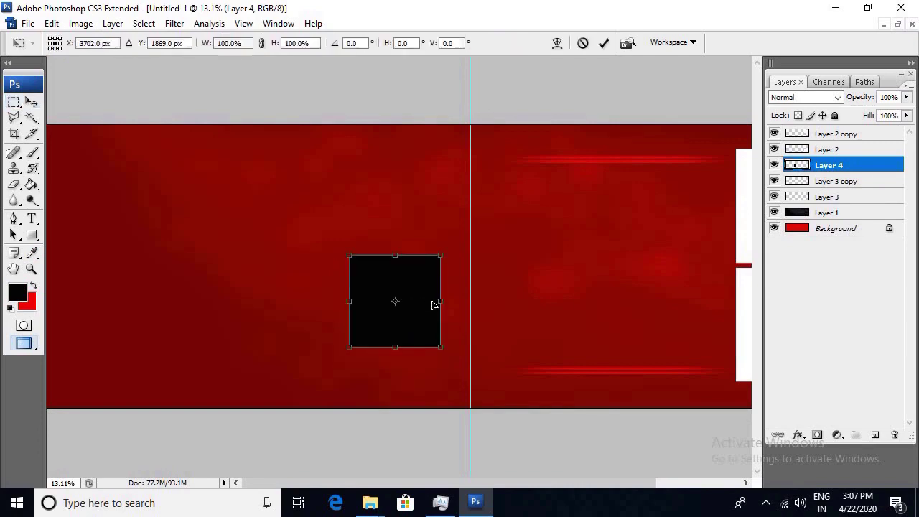
left_click_drag(513, 316, 500, 240)
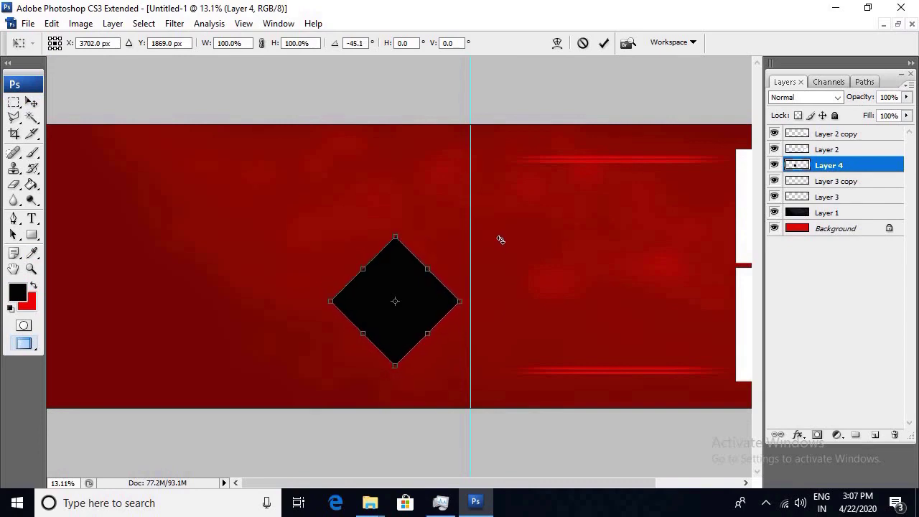
left_click(353, 43)
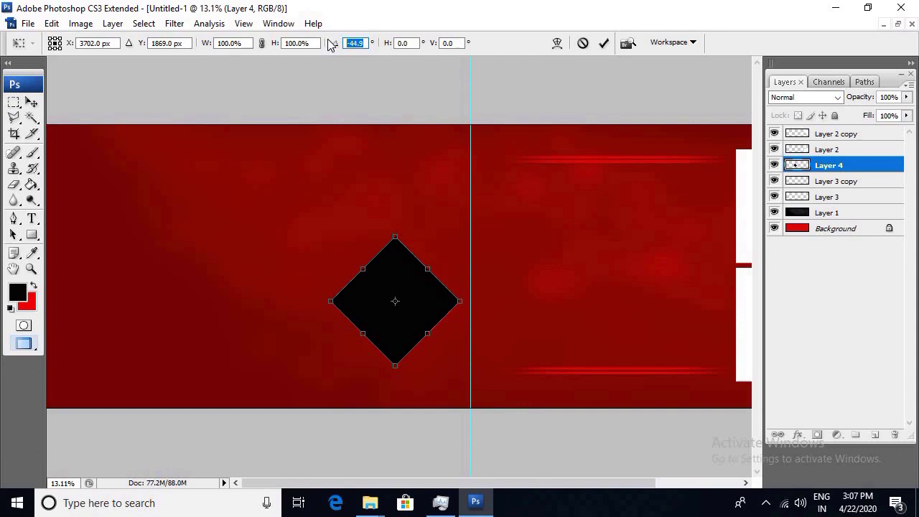
type("-45")
key("Return")
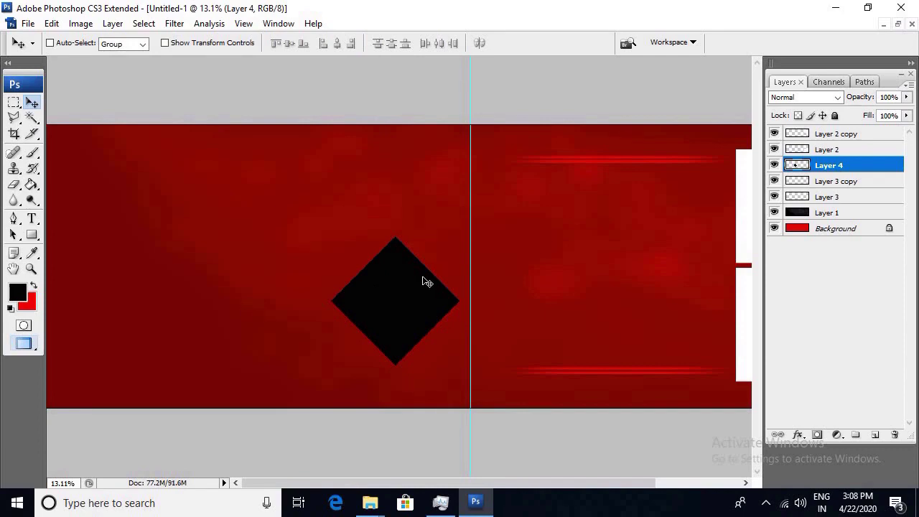
Stroke the diamond with an 8 px white outline and move it slightly up.
left_click(52, 23)
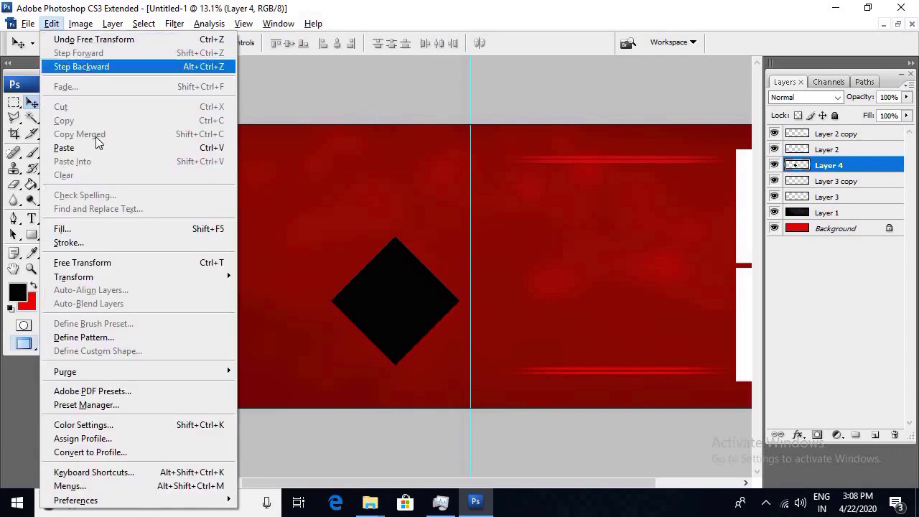
left_click(90, 242)
left_click_drag(438, 76, 760, 166)
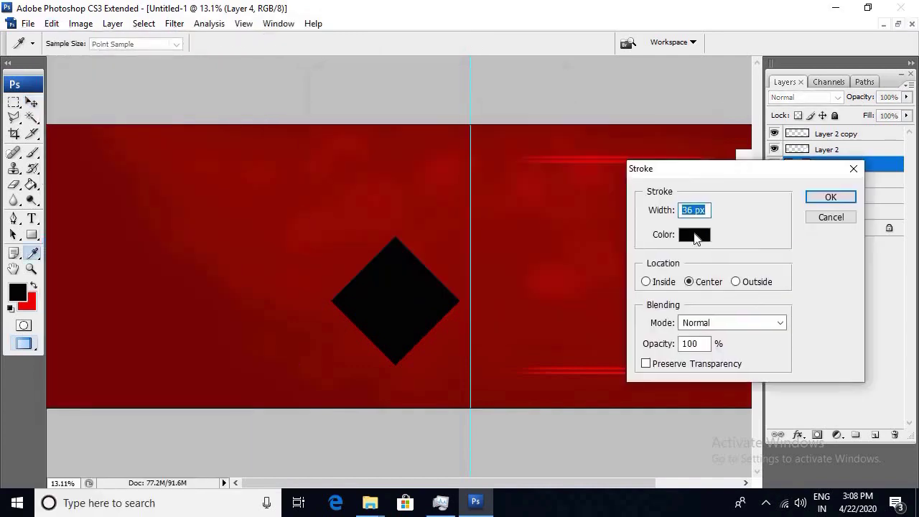
left_click(694, 238)
left_click(504, 202)
left_click(833, 192)
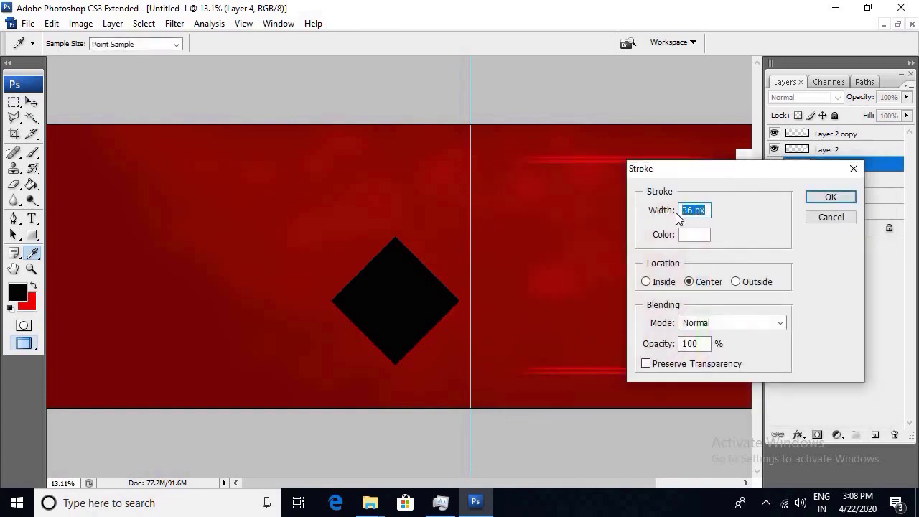
type("8")
left_click(830, 197)
key("v")
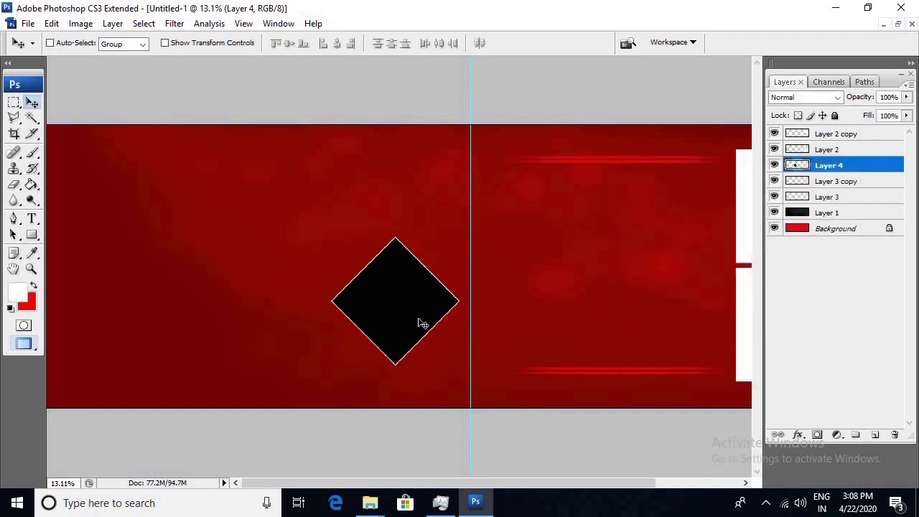
left_click_drag(423, 324, 415, 275)
Enlarge the black diamond around its centre and nudge it into place.
key("ctrl+t")
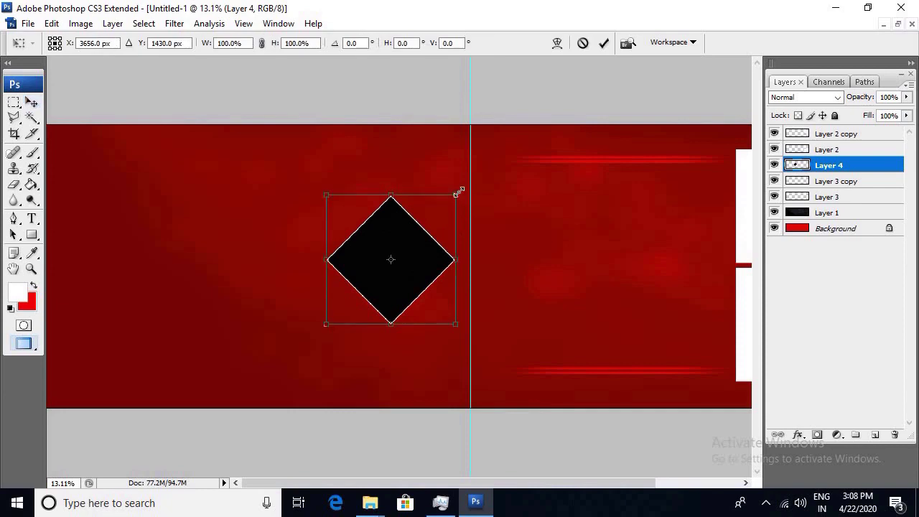
left_click_drag(455, 196, 467, 184)
key("Return")
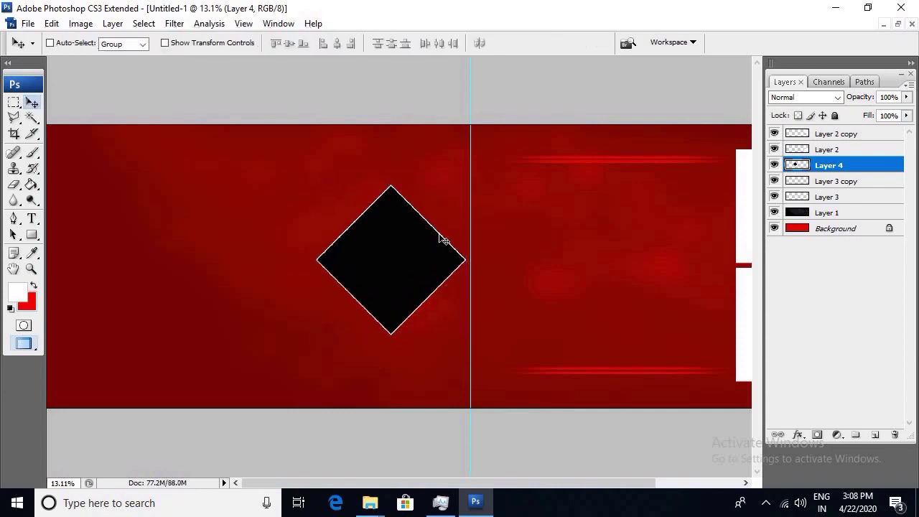
key("shift+Right")
key("shift+Right")
key("shift+Right")
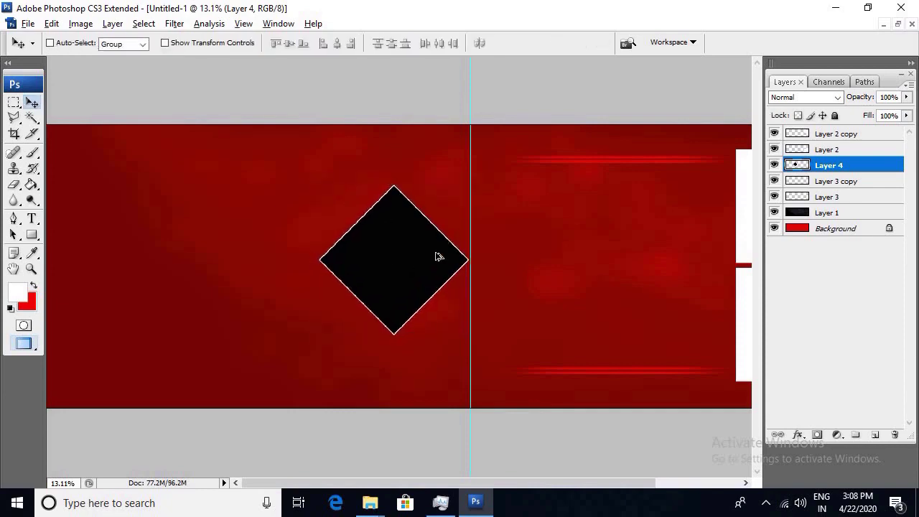
key("shift+Left")
key("shift+Left")
key("shift+Left")
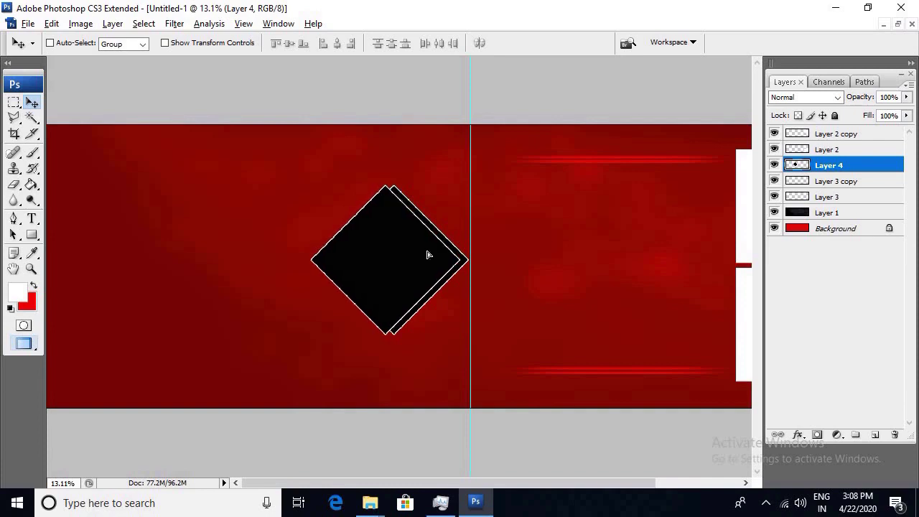
Duplicate the diamond behind itself, set the copy's Lightness to +100, and select both layers.
key("ctrl+j")
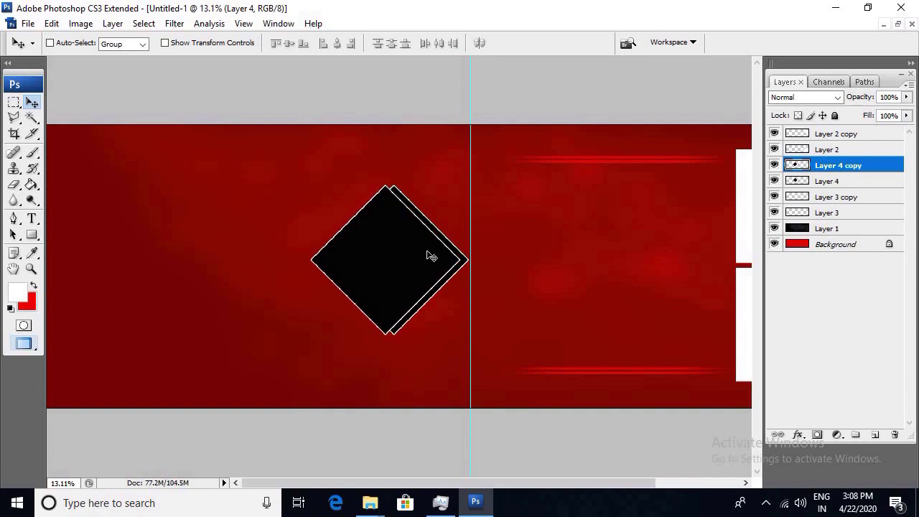
key("ctrl+bracketleft")
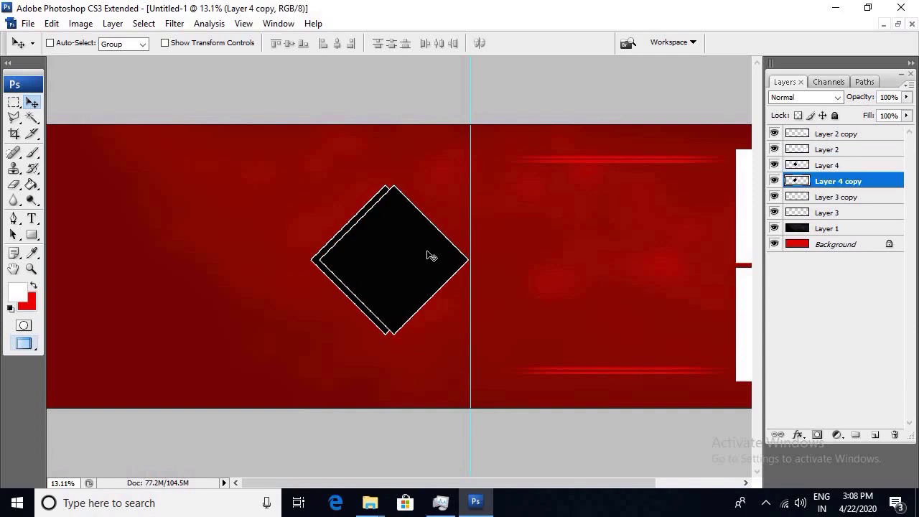
right_click(356, 227)
left_click(385, 232)
key("ctrl+u")
left_click_drag(493, 106, 753, 124)
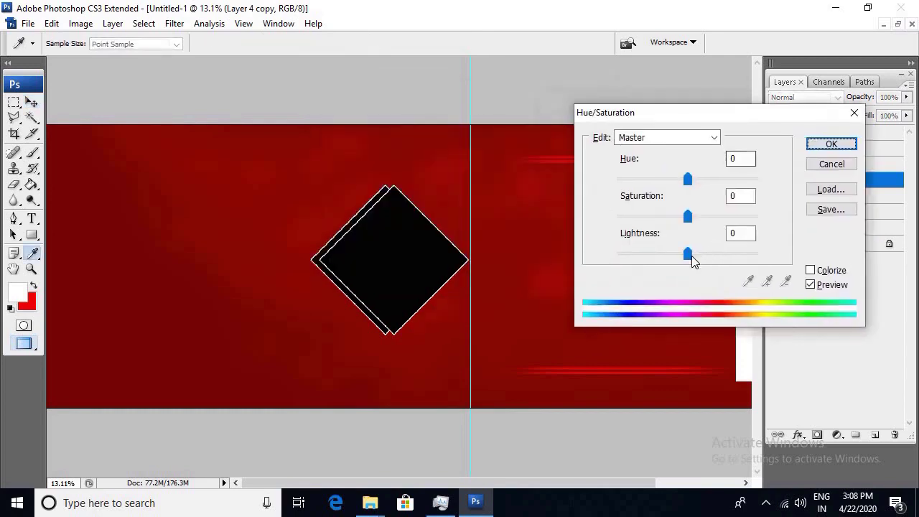
left_click_drag(700, 257, 787, 256)
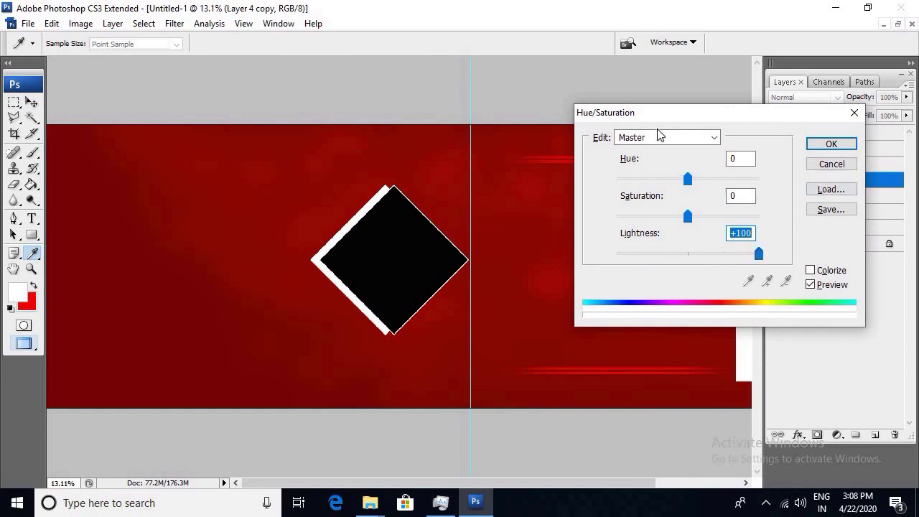
left_click(823, 147)
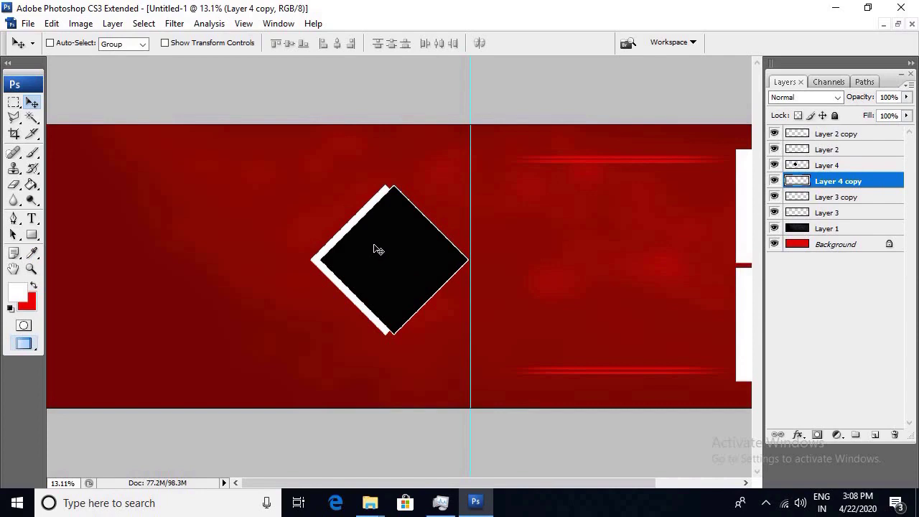
right_click(385, 249)
left_click(403, 257, "shift")
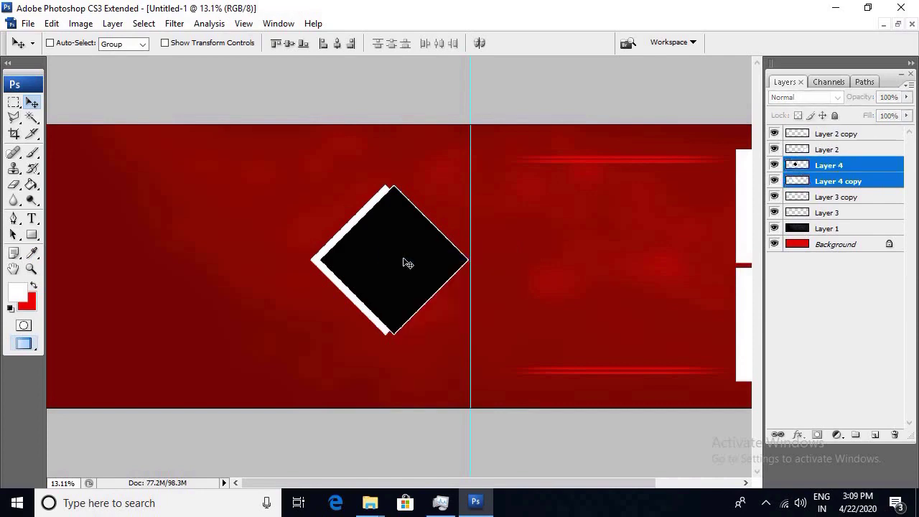
Merge the white copy into Layer 4 and nudge the framed diamond up.
key("ctrl+e")
mouse_move(366, 247)
left_mouse_down()
mouse_move(424, 273)
mouse_move(400, 213)
left_mouse_up()
key("ctrl+z")
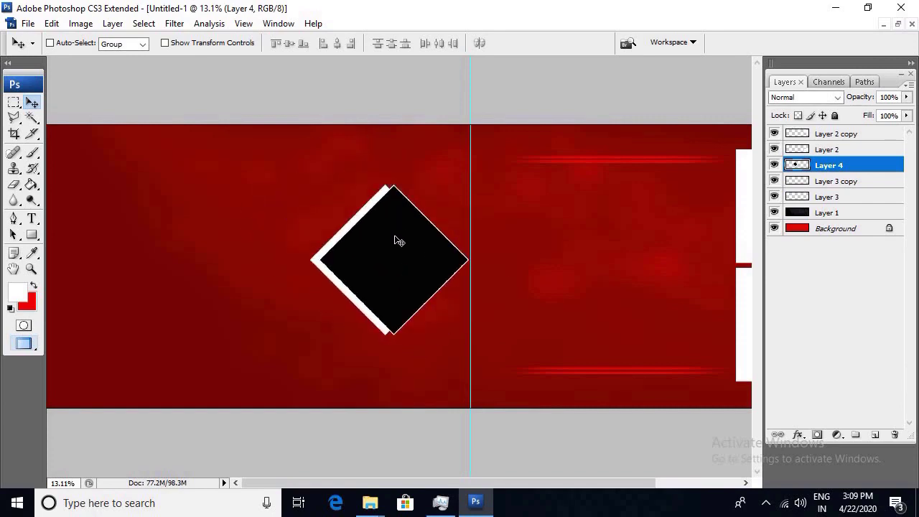
key("shift+Up")
key("shift+Up")
key("shift+Up")
key("shift+Up")
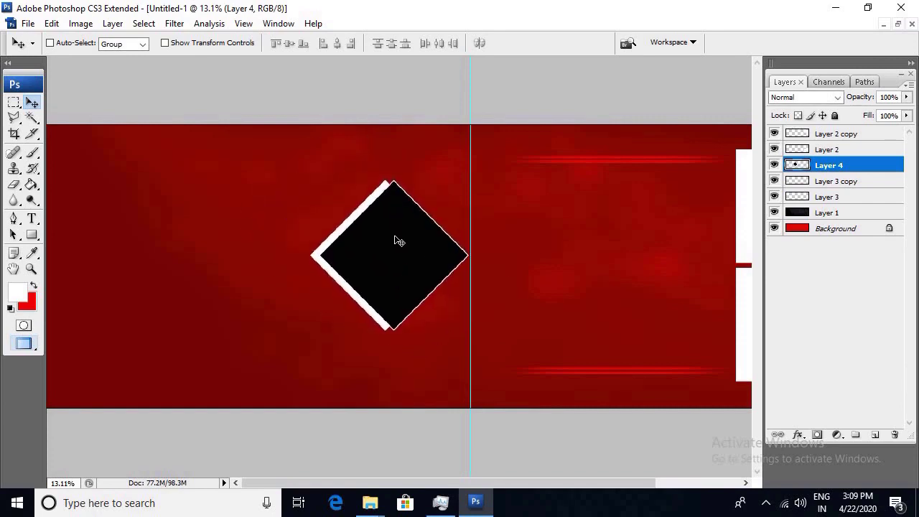
key("shift+Up")
key("shift+Up")
key("shift+Up")
key("shift+Up")
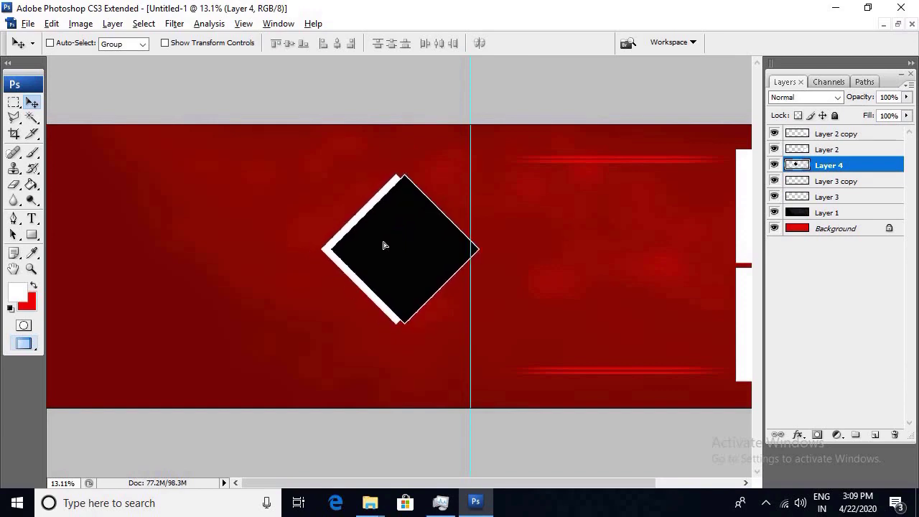
Duplicate the framed diamond down-left and shrink it to about 84%.
left_click_drag(381, 245, 263, 276)
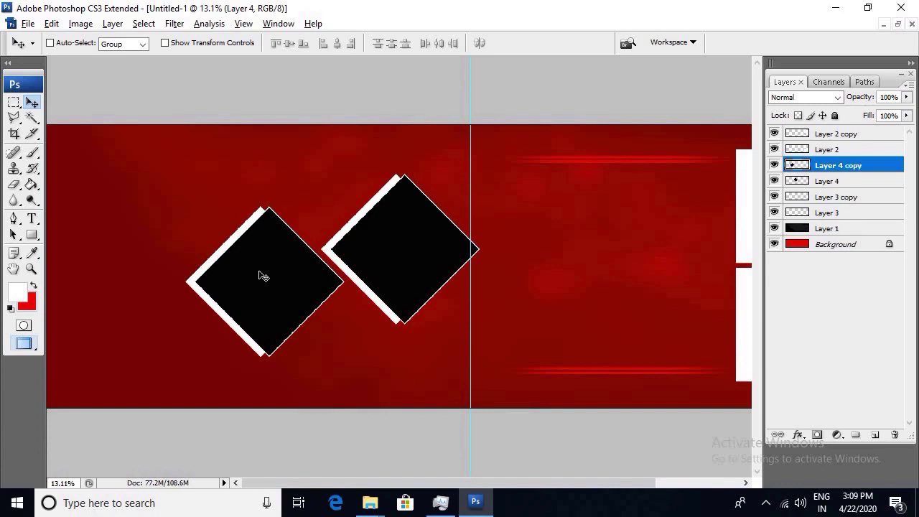
scroll(264, 277, "down", 1)
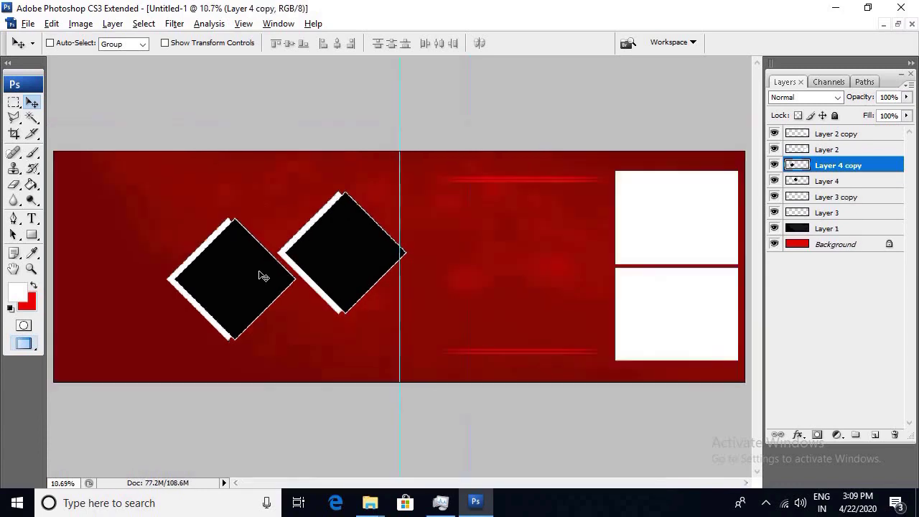
key("ctrl+t")
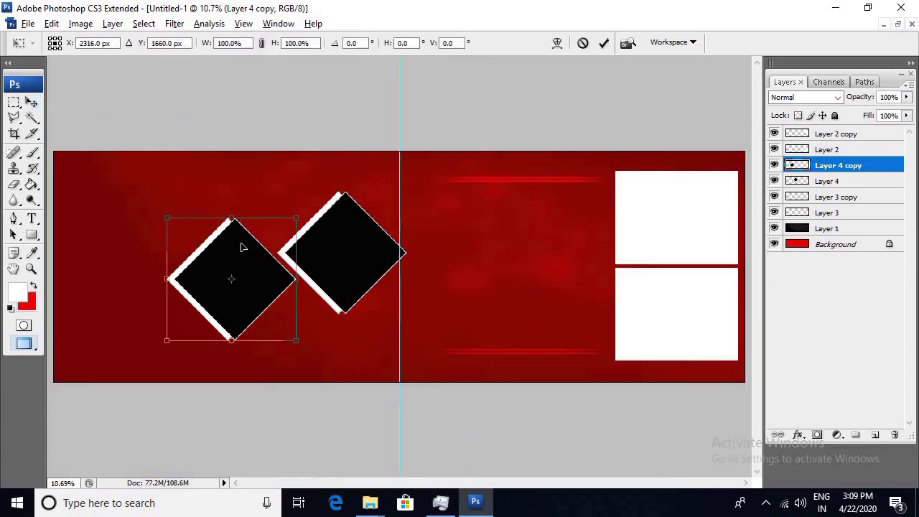
left_click_drag(299, 225, 298, 234)
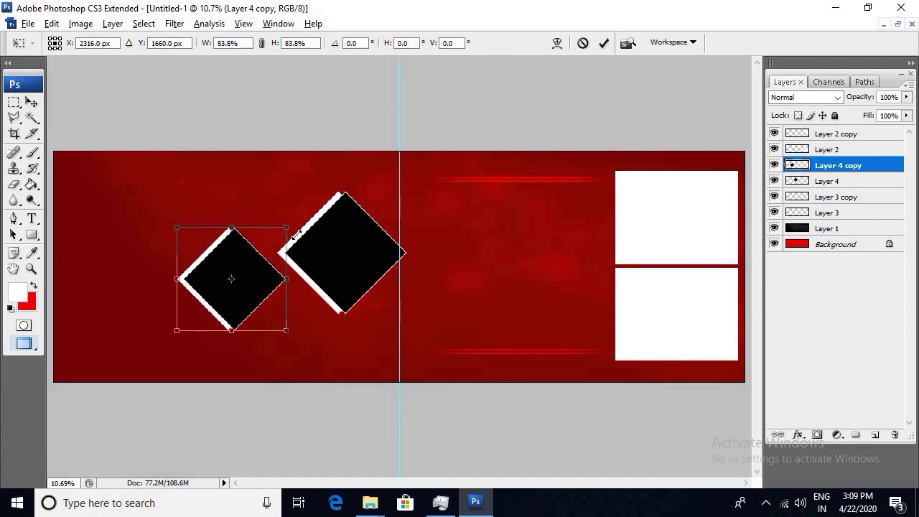
key("Return")
Duplicate Layer 4 to place another diamond at the bottom centre.
right_click(374, 267)
left_click(391, 266)
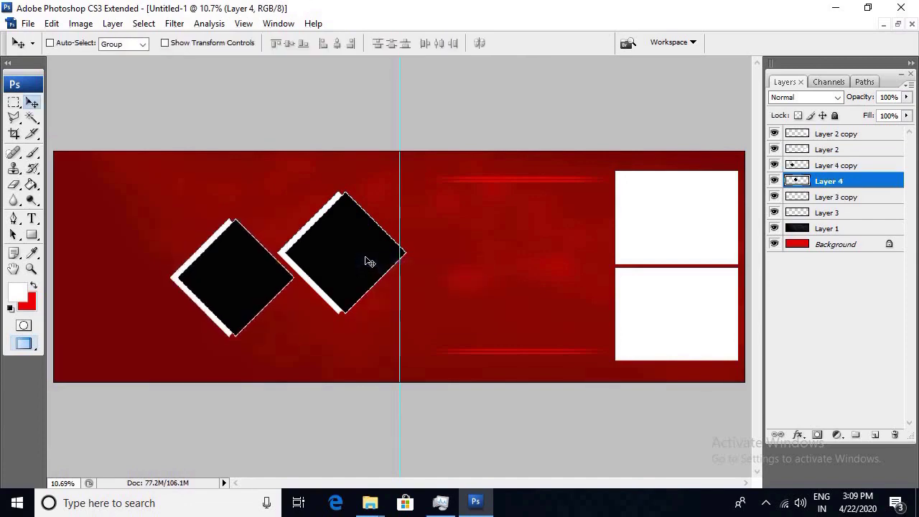
key("ctrl+j")
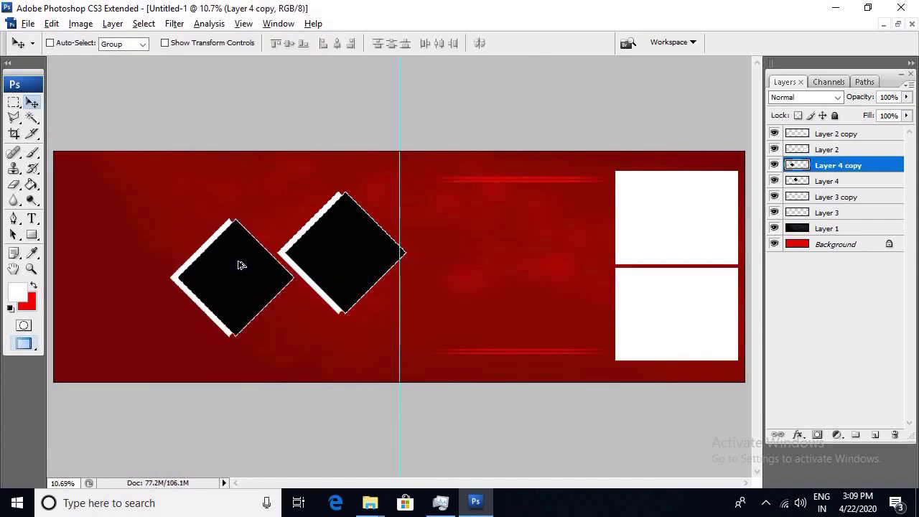
mouse_move(242, 266)
left_mouse_down()
mouse_move(316, 337)
mouse_move(372, 351)
left_mouse_up()
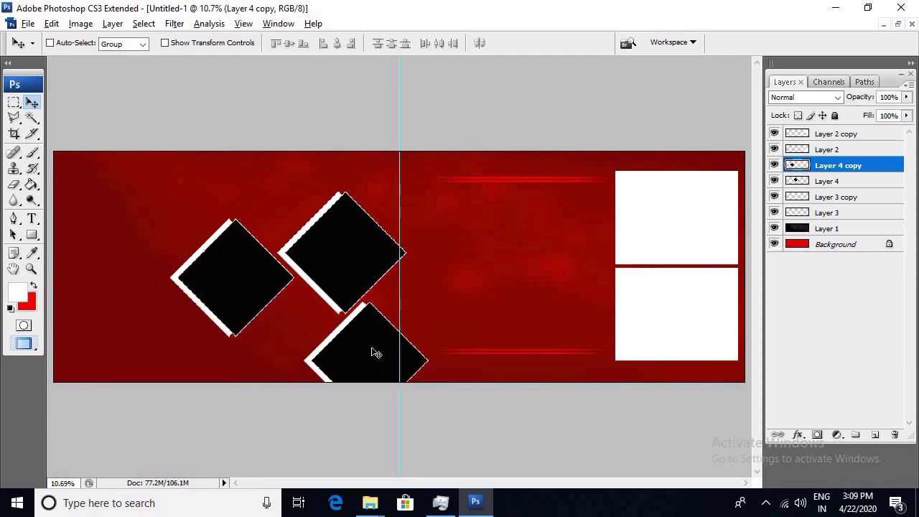
key("ctrl+j")
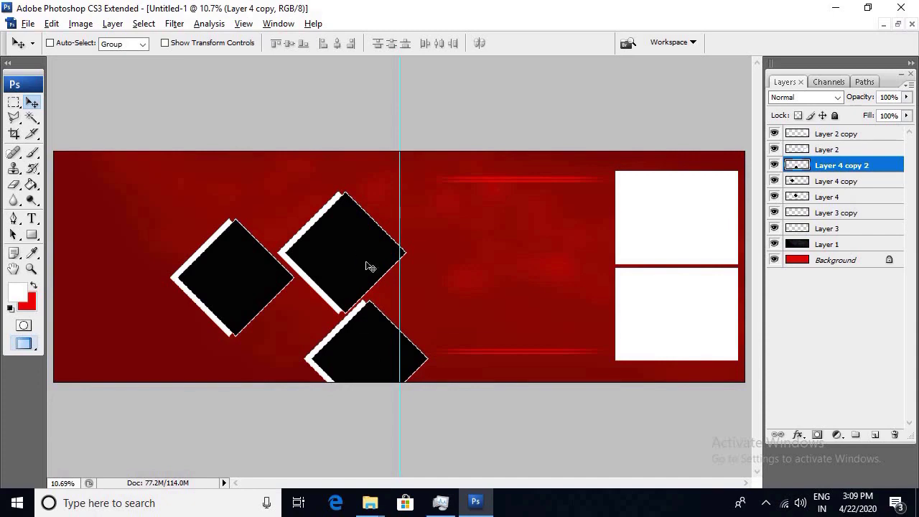
Nudge the middle diamond up and left and resize it slightly.
right_click(366, 254)
left_click(365, 259)
key("shift+Up")
key("shift+Up")
key("shift+Up")
key("shift+Up")
key("shift+Up")
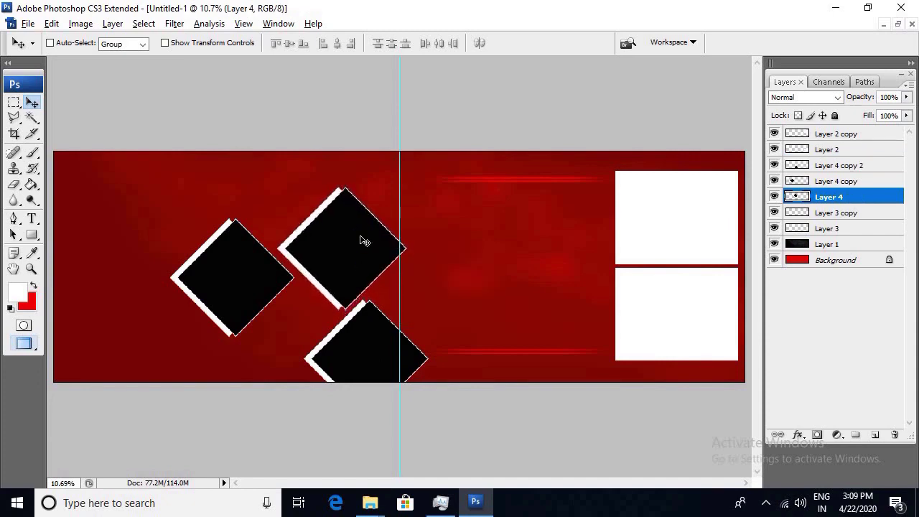
key("shift+Up")
key("shift+Up")
key("shift+Up")
key("shift+Up")
key("shift+Up")
key("shift+Left")
key("shift+Left")
key("shift+Left")
key("shift+Left")
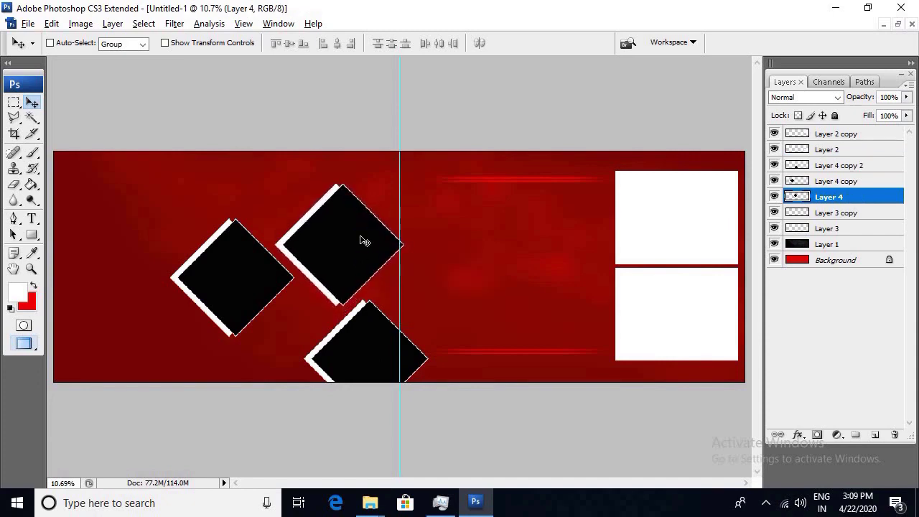
key("shift+Up")
right_click(362, 252)
left_click(362, 252)
key("ctrl+t")
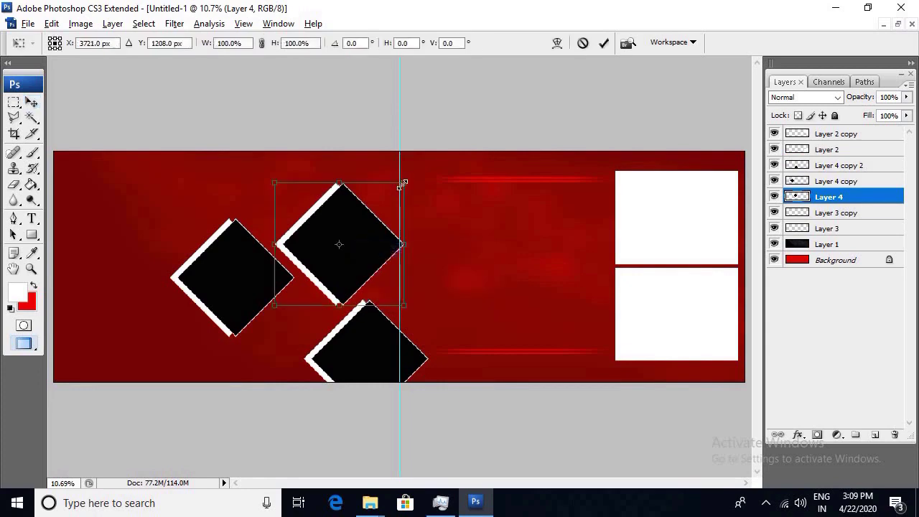
left_click_drag(403, 184, 408, 174)
key("Return")
Select the bottom diamond, then select the left diamond and nudge it up.
right_click(374, 353)
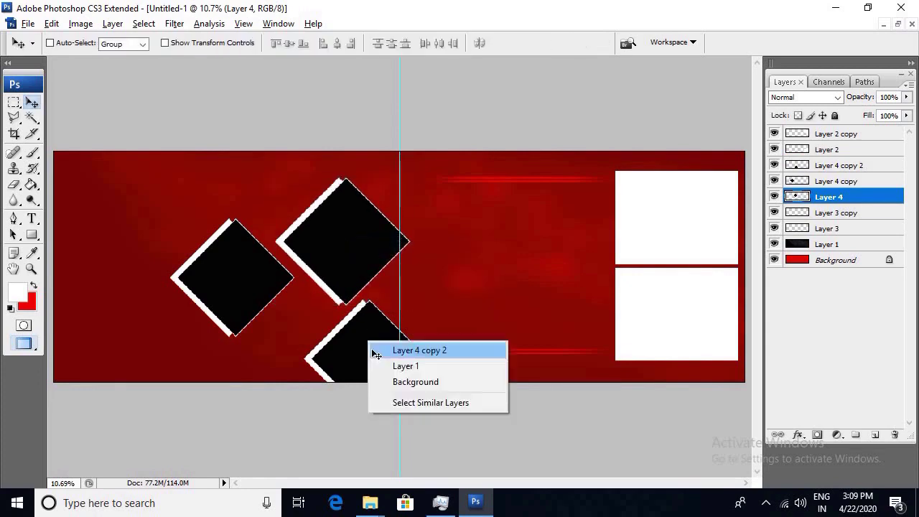
left_click(375, 350)
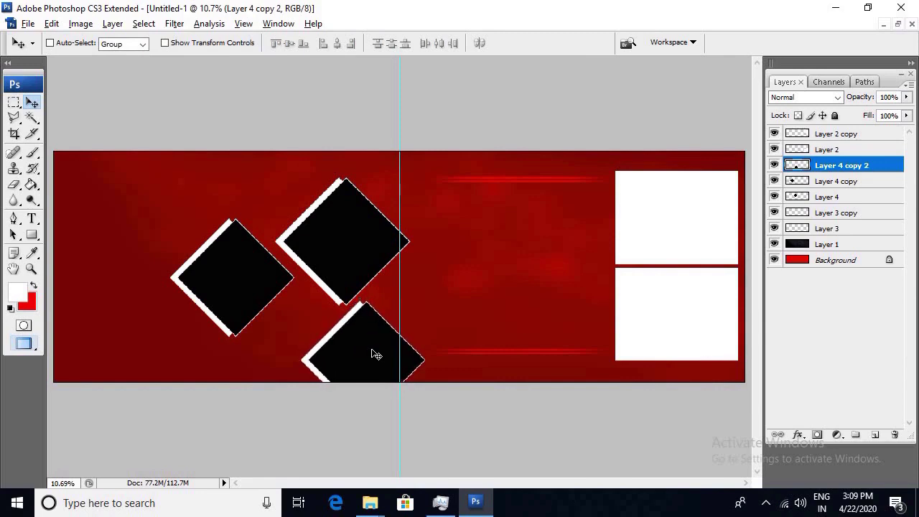
right_click(228, 268)
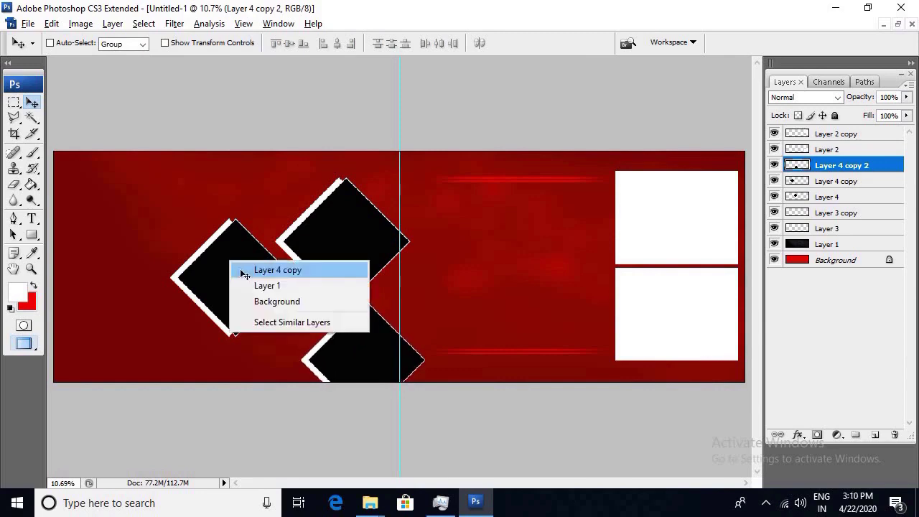
left_click(241, 267)
key("shift+Up")
key("shift+Up")
key("shift+Up")
key("shift+Up")
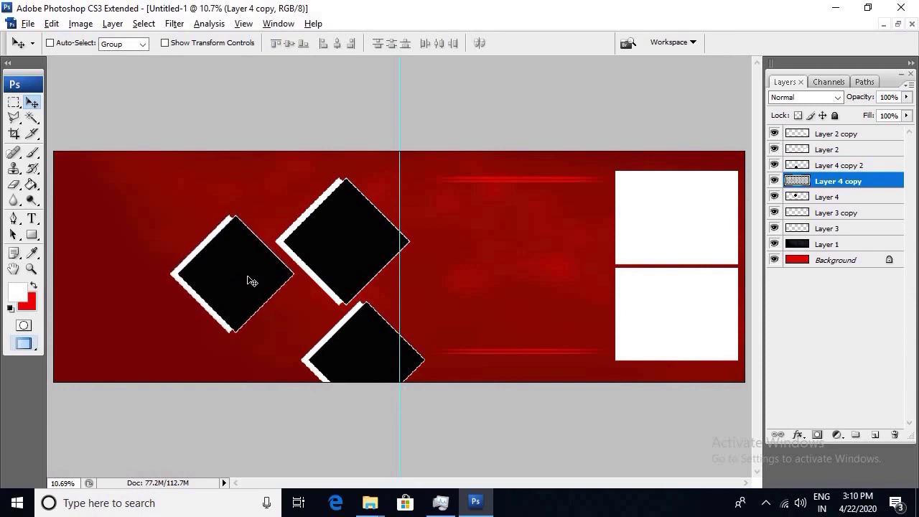
key("shift+Up")
key("shift+Up")
key("shift+Up")
key("shift+Up")
key("shift+Up")
Add a small diamond copy scaled to 46.9% between the larger diamonds.
left_click_drag(248, 277, 228, 301)
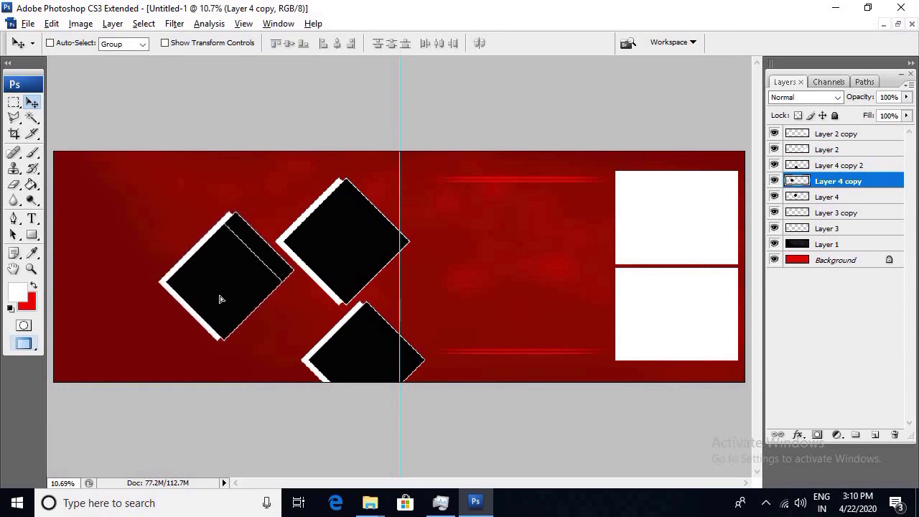
key("ctrl+t")
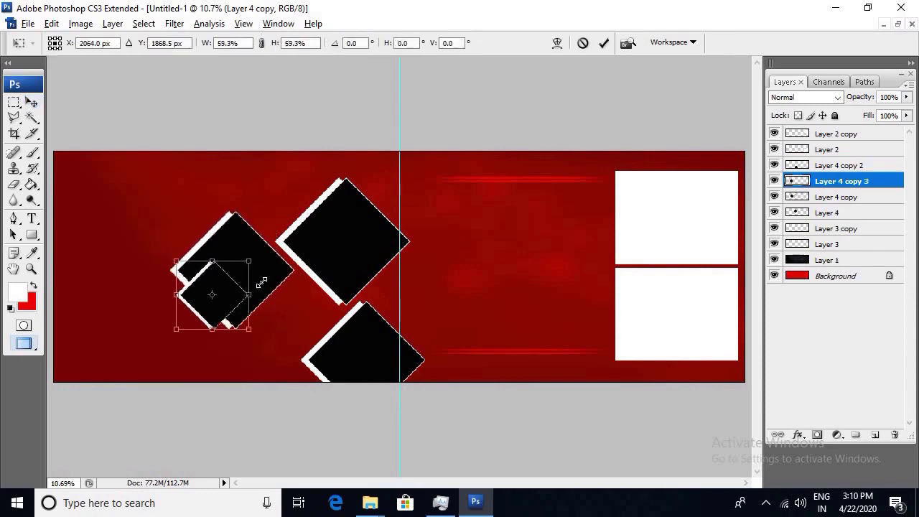
mouse_move(271, 265)
left_mouse_down()
mouse_move(240, 280)
mouse_move(305, 309)
mouse_move(302, 316)
left_mouse_up()
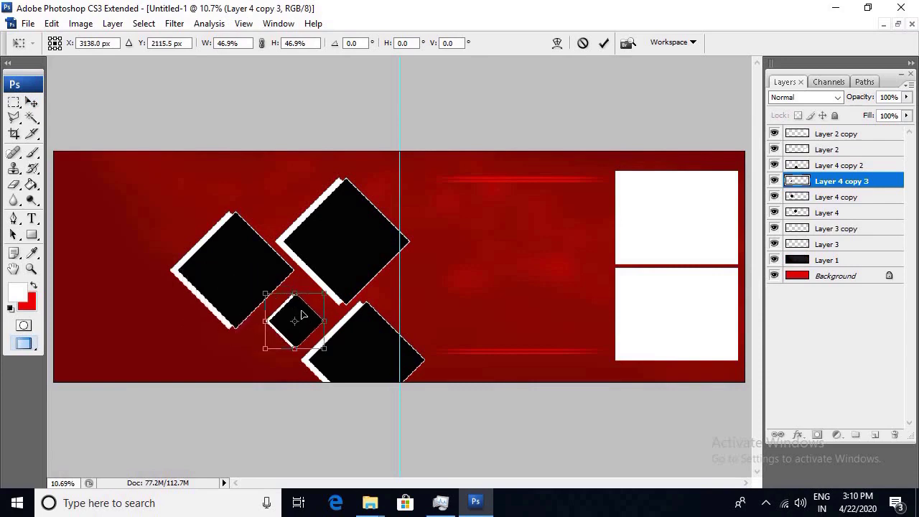
key("shift+Left")
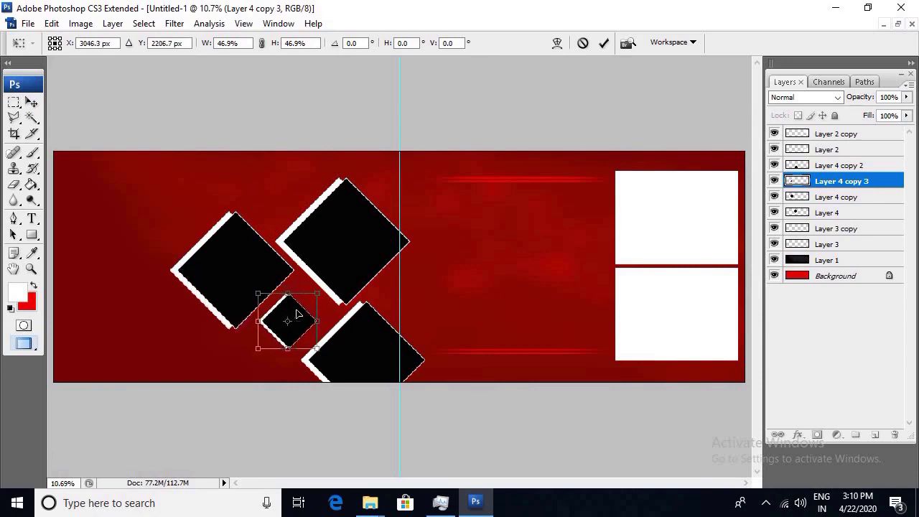
key("Return")
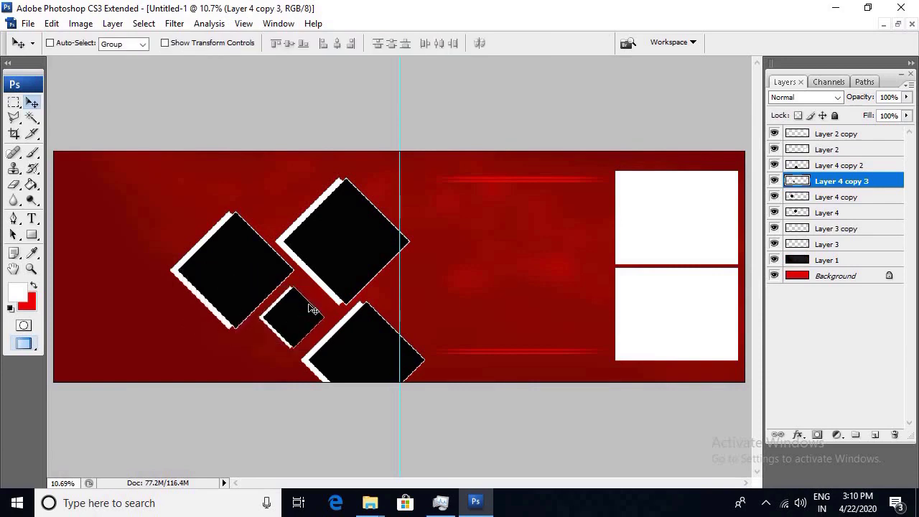
key("ctrl+minus")
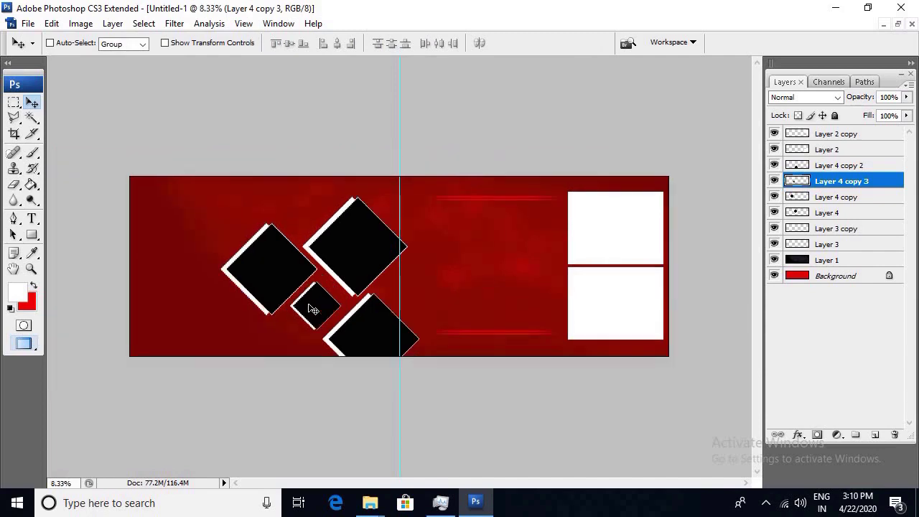
key("ctrl+minus")
key("ctrl+0")
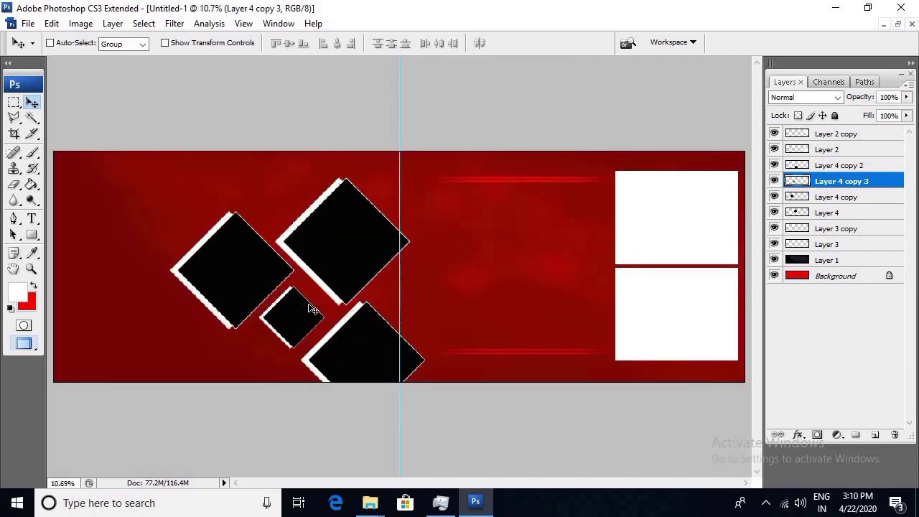
key("shift+Down")
key("shift+Right")
key("ctrl+minus")
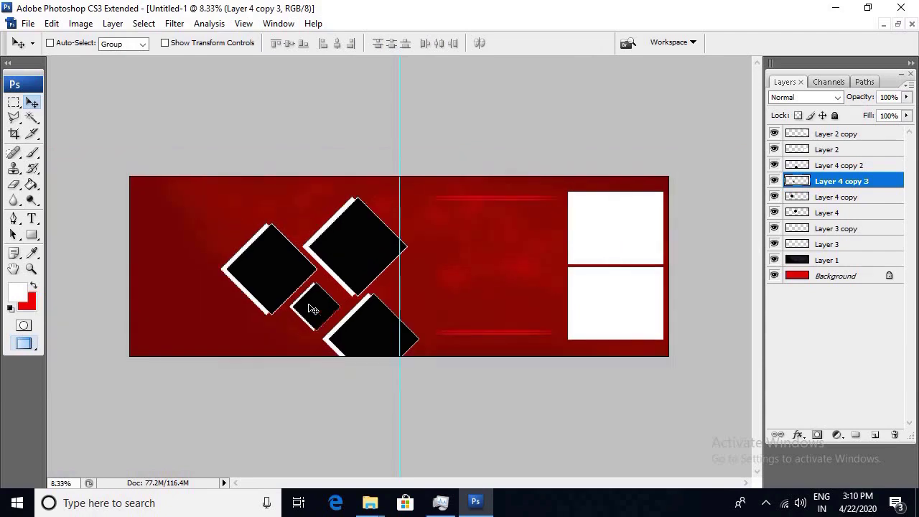
key("alt+Tab")
key("alt+Tab")
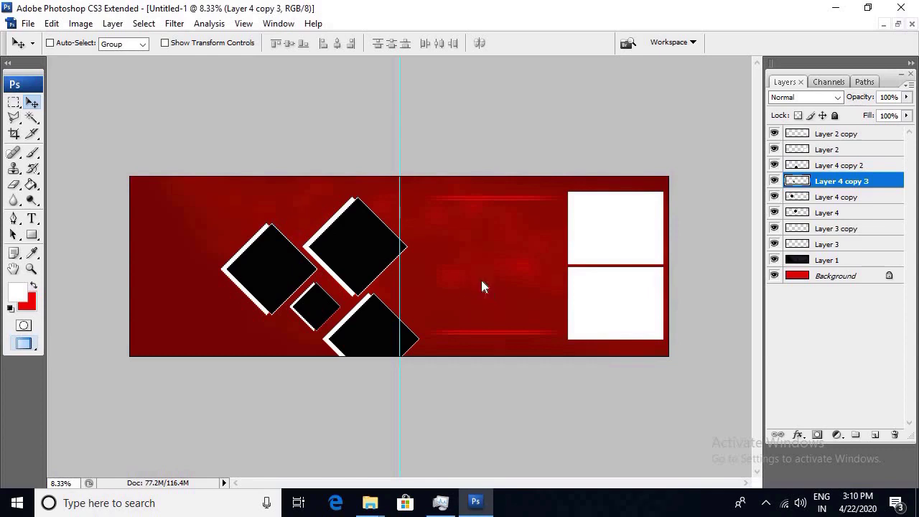
Open _MG_9070.jpg, select the bride, feather it 2000 px, and copy it.
left_click_drag(466, 305, 483, 284)
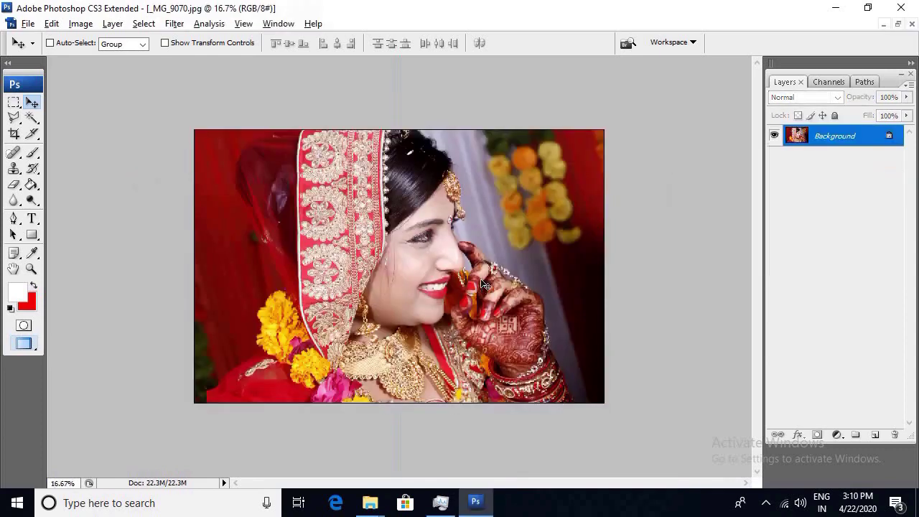
key("m")
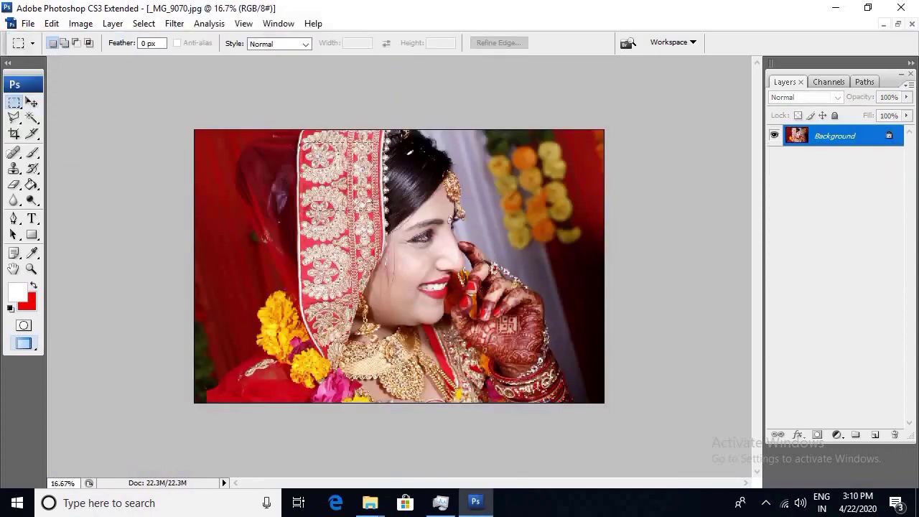
left_click_drag(299, 142, 567, 388)
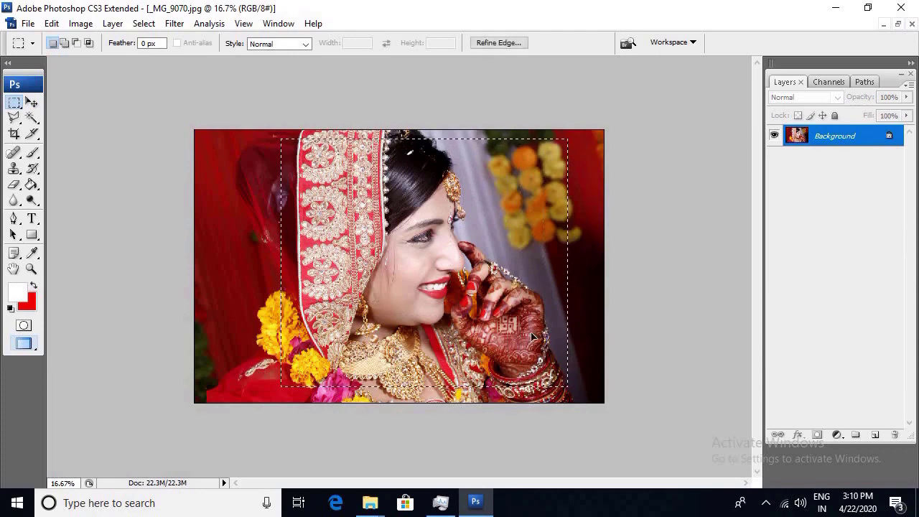
left_click_drag(279, 138, 565, 387)
key("ctrl+alt+d")
type("2000")
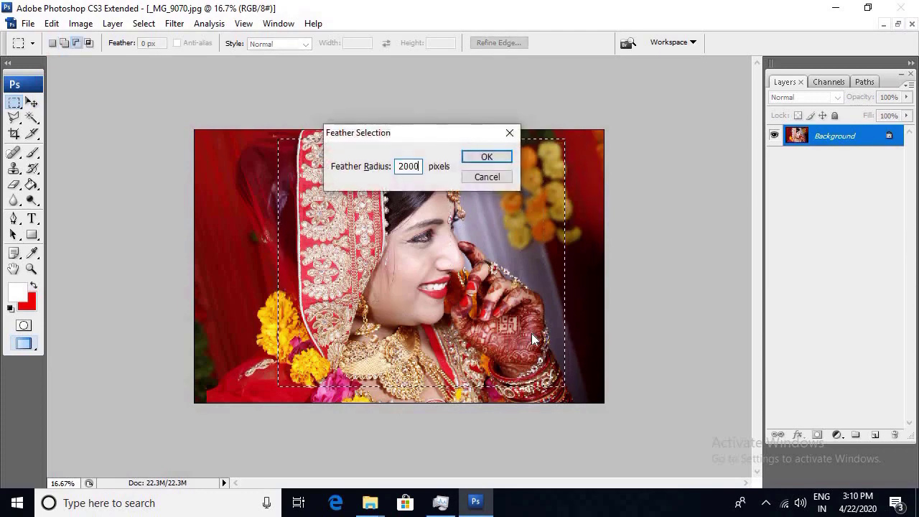
key("Return")
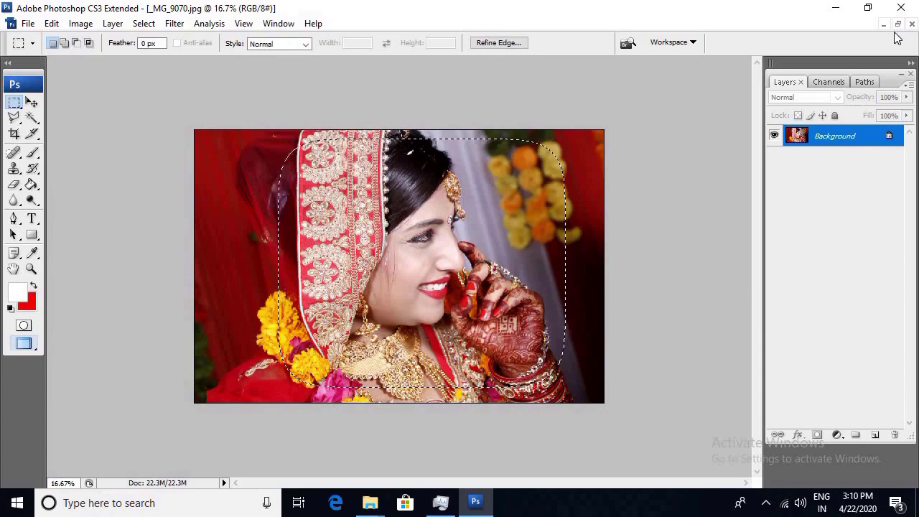
key("alt+BackSpace")
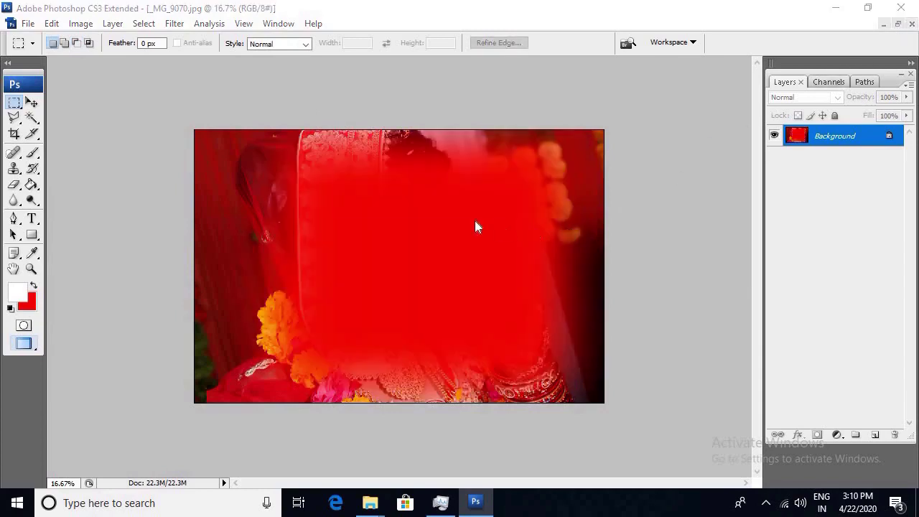
Close the bride photo without saving and paste the crop above Layer 1.
key("ctrl+w")
left_click(462, 206)
left_click(519, 257, "ctrl")
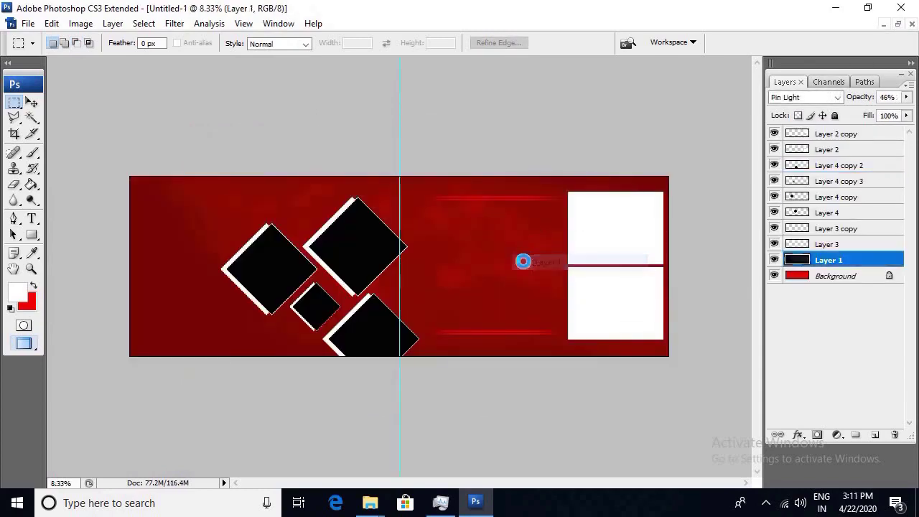
key("ctrl+v")
Move the bride photo beside the white boxes and enlarge it to 108.5%.
key("v")
left_click_drag(452, 268, 529, 266)
key("ctrl+t")
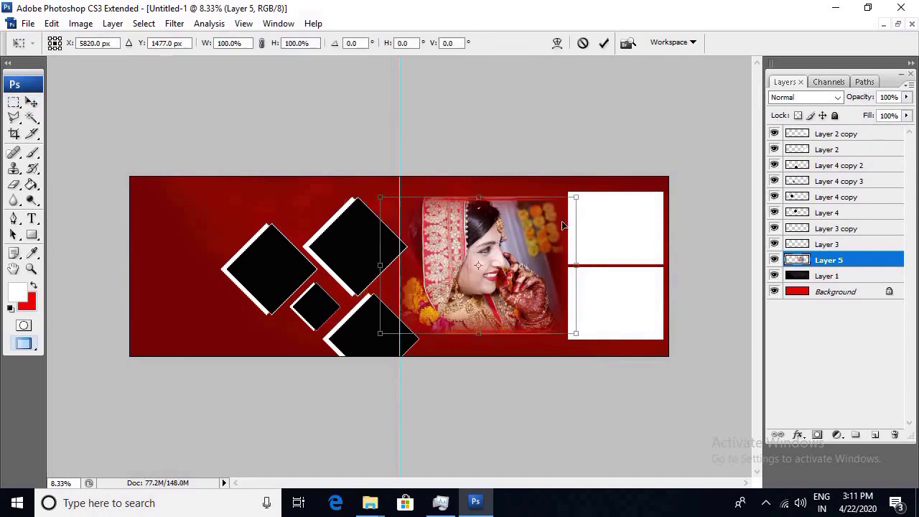
left_click_drag(578, 197, 587, 193)
left_click_drag(560, 228, 564, 232)
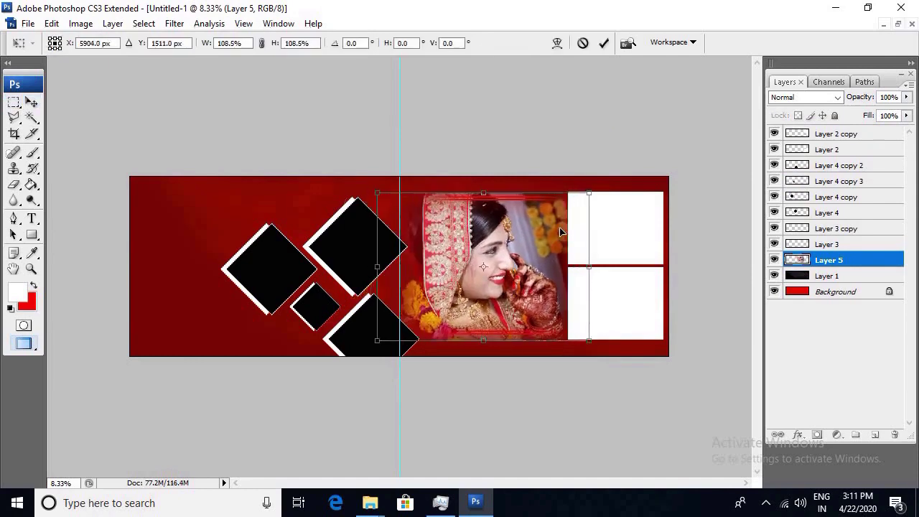
key("Return")
key("Return")
key("ctrl+t")
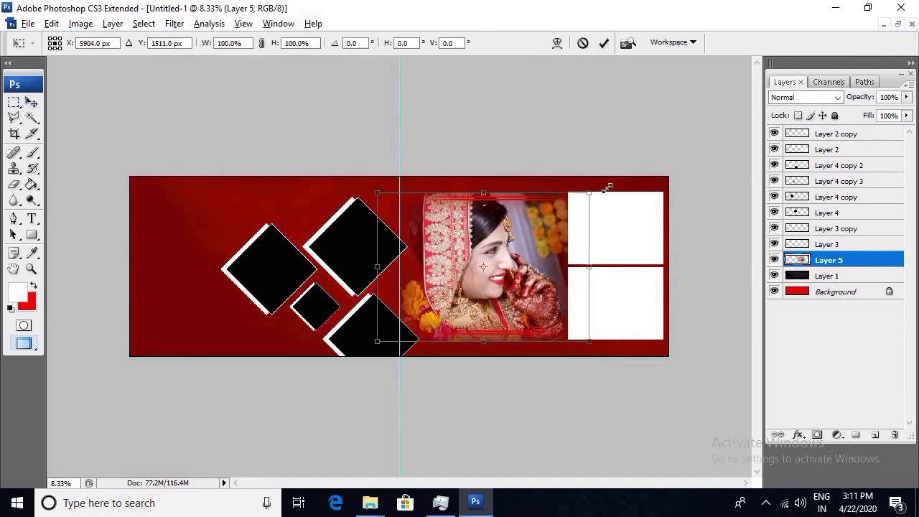
left_click_drag(608, 186, 577, 220)
key("Return")
Erase the bride photo's edges with an 1800 px eraser so they fade into the red.
key("e")
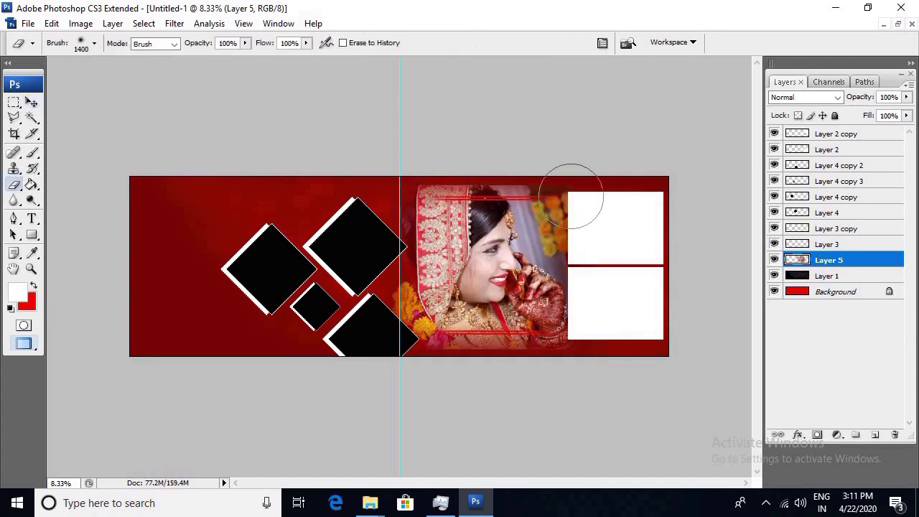
key("bracketright")
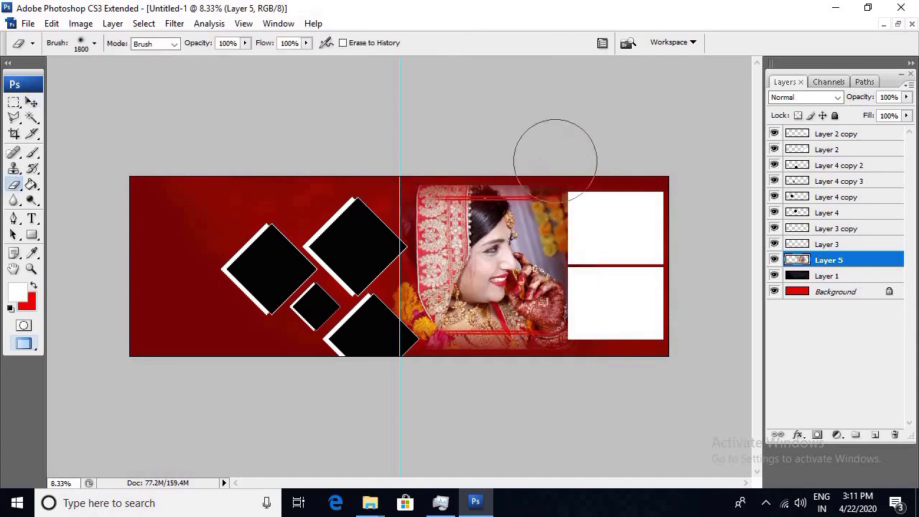
mouse_move(553, 154)
left_mouse_down()
mouse_move(400, 148)
mouse_move(576, 150)
mouse_move(388, 174)
left_mouse_up()
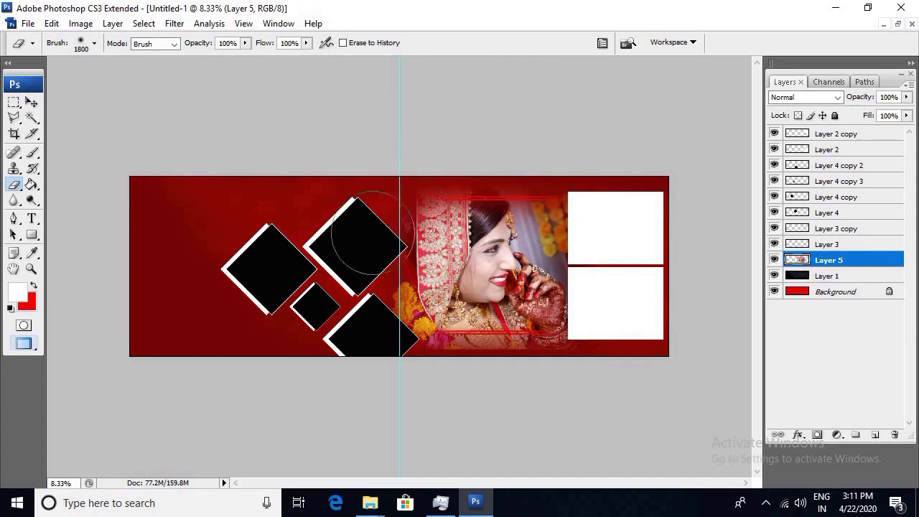
left_click_drag(349, 242, 410, 410)
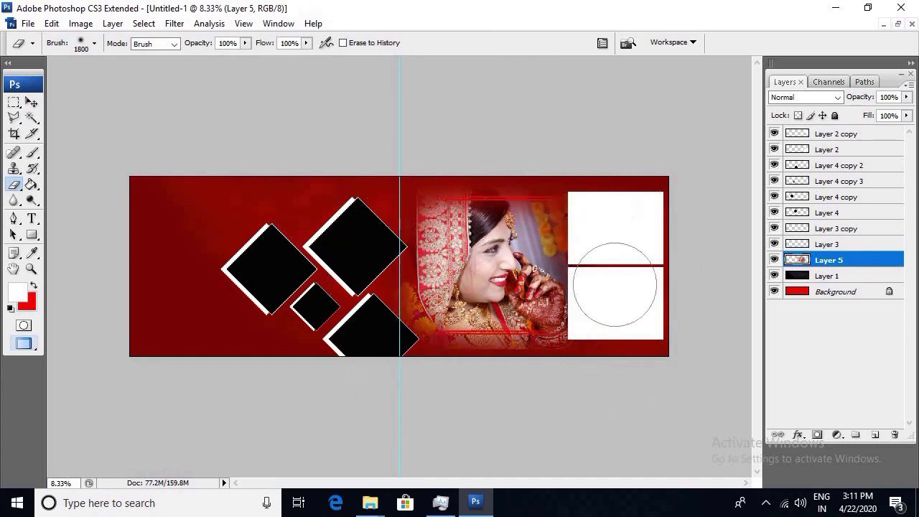
mouse_move(615, 288)
left_mouse_down()
mouse_move(523, 390)
mouse_move(441, 383)
left_mouse_up()
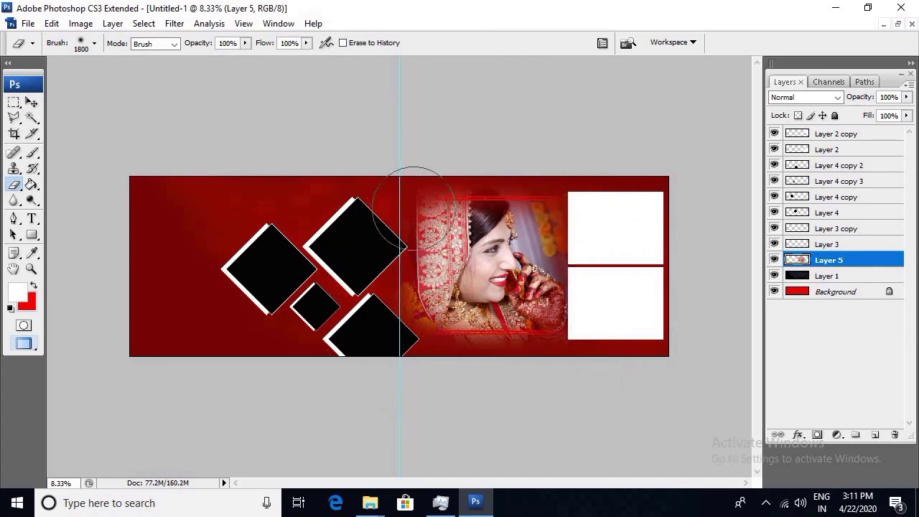
mouse_move(574, 385)
left_mouse_down()
mouse_move(606, 225)
mouse_move(467, 394)
left_mouse_up()
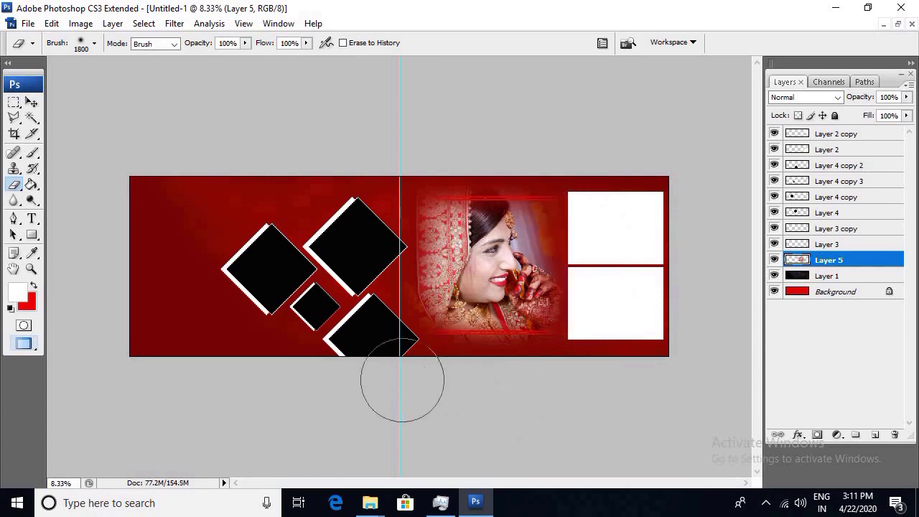
Try several blend modes on Layer 5 and settle on Overlay.
left_click(806, 101)
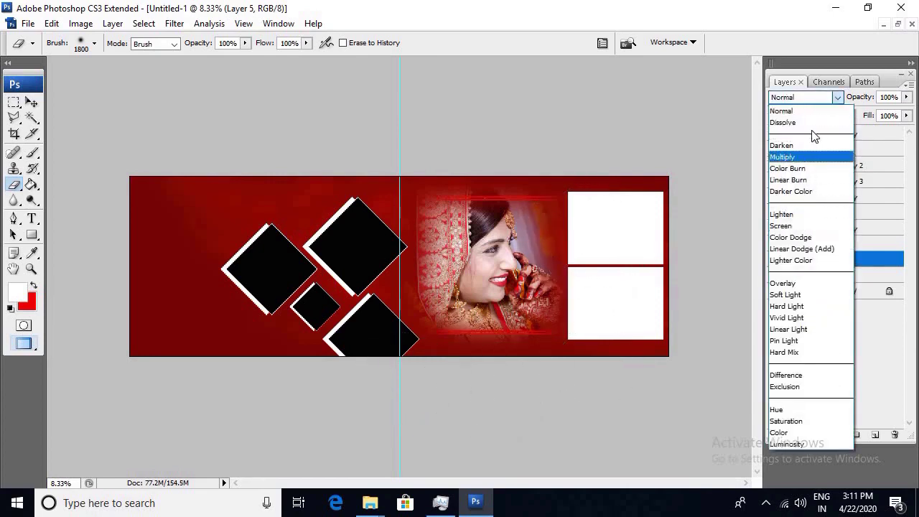
left_click(796, 158)
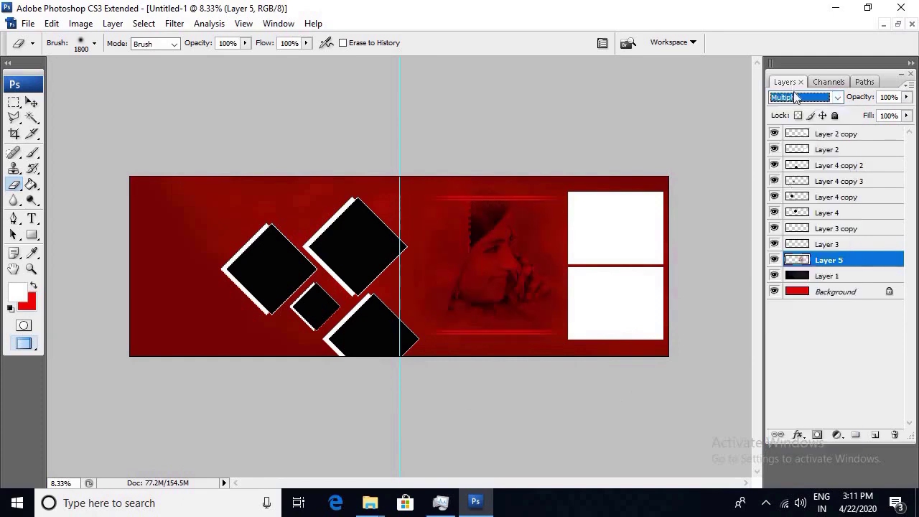
left_click(799, 101)
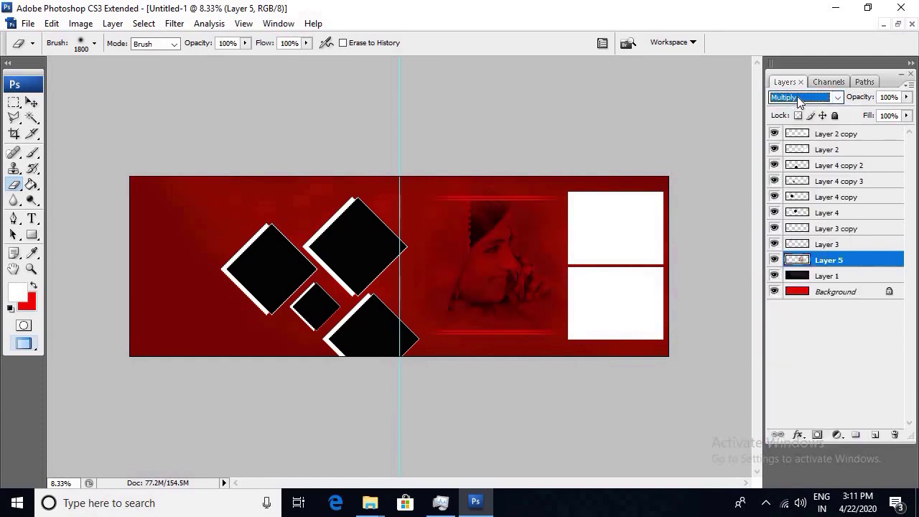
key("Down")
key("Down")
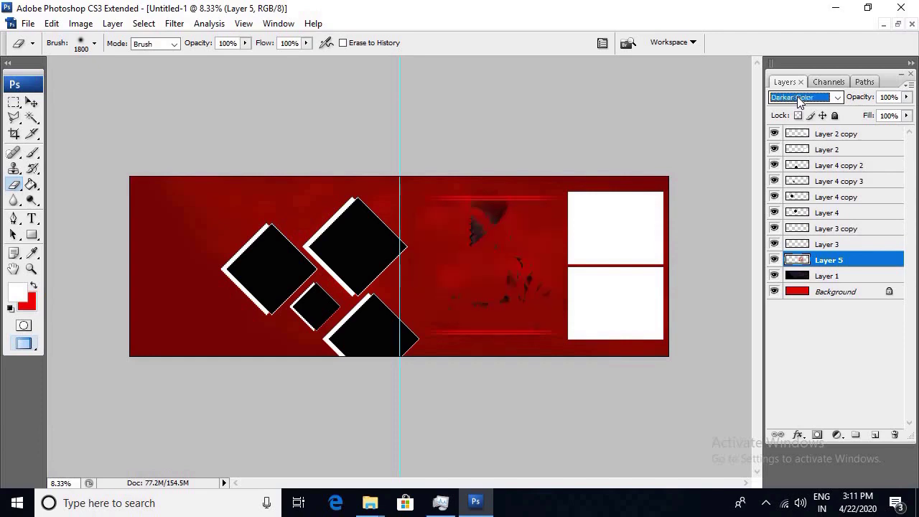
key("Down")
key("Down")
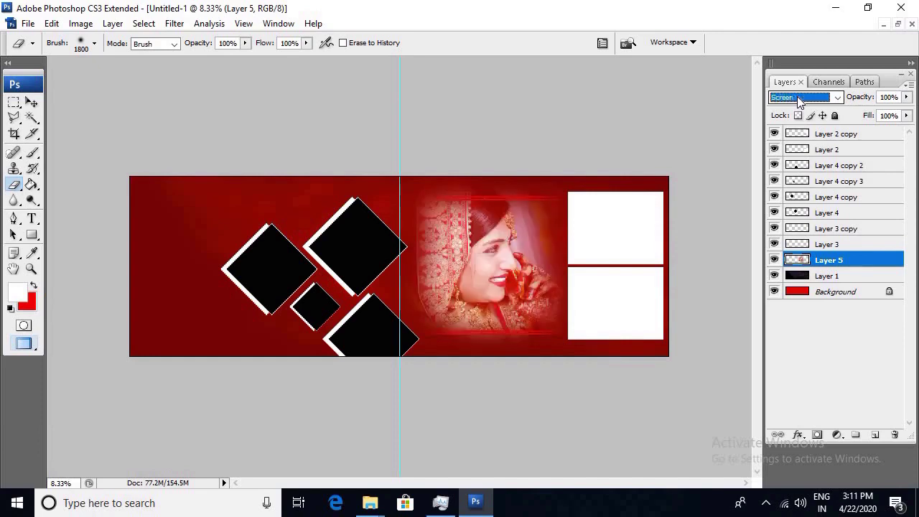
key("Down")
key("Down")
key("Down")
key("Down")
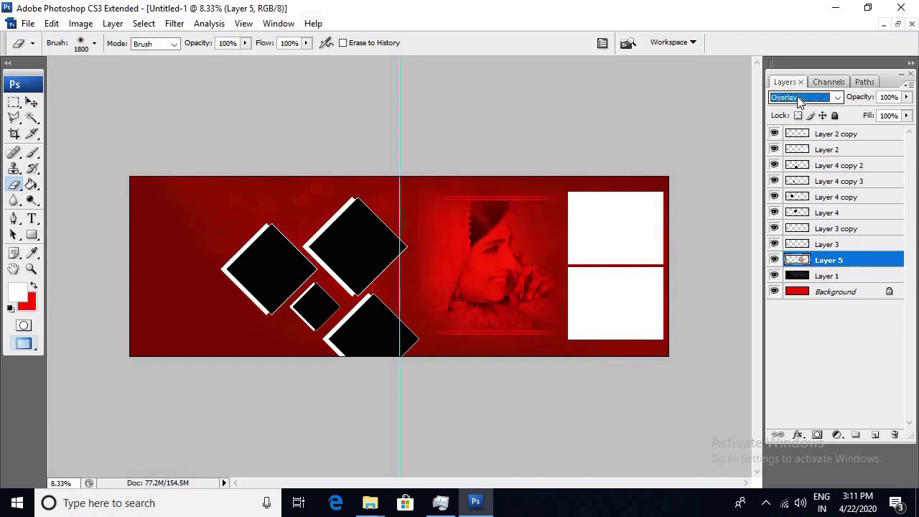
key("Down")
key("Up")
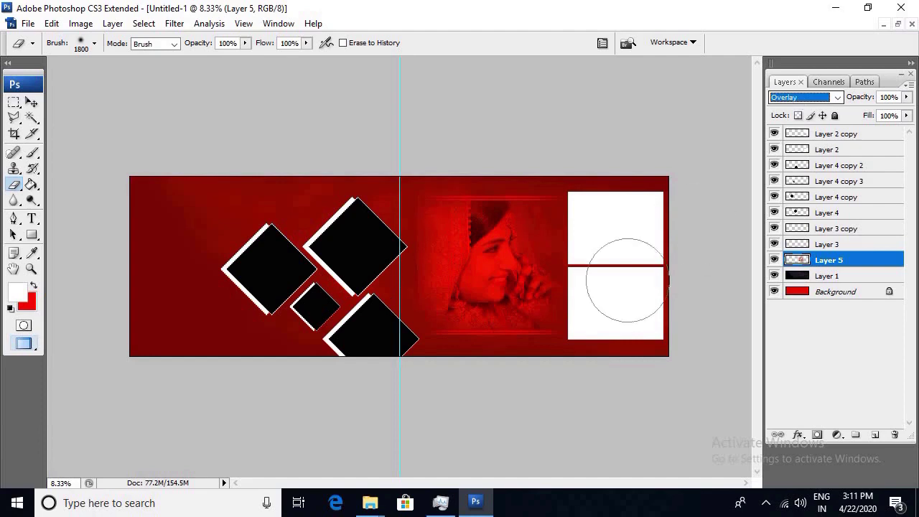
left_click(626, 287)
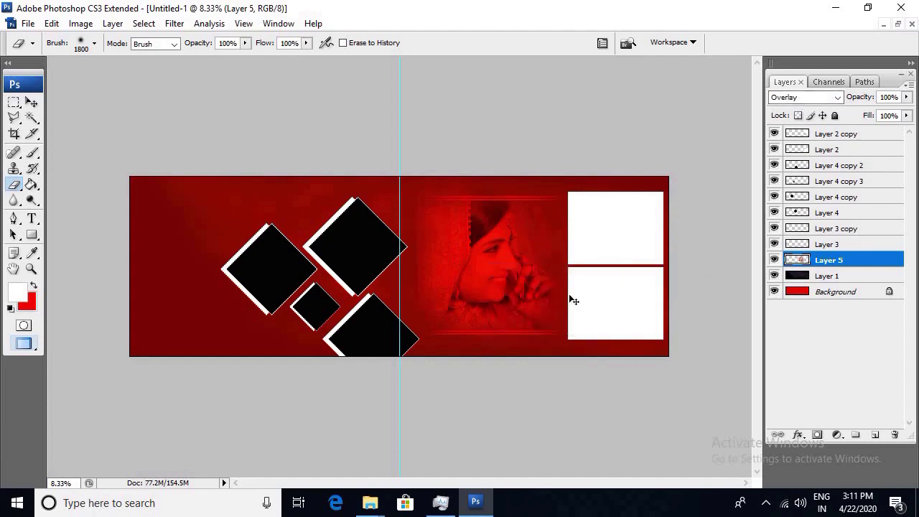
Rotate the bride portrait about 4.6° so it sits at an angle.
key("ctrl+t")
left_click_drag(651, 238, 653, 247)
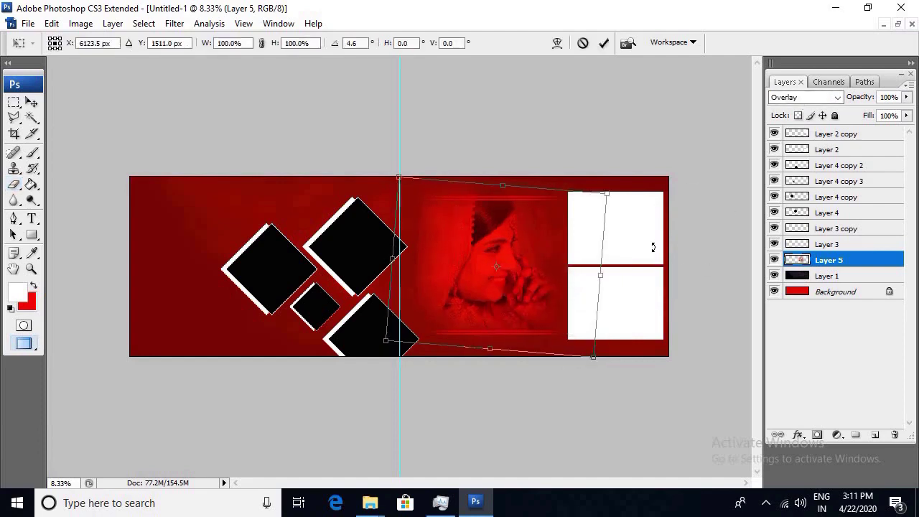
double_click(558, 266)
key("e")
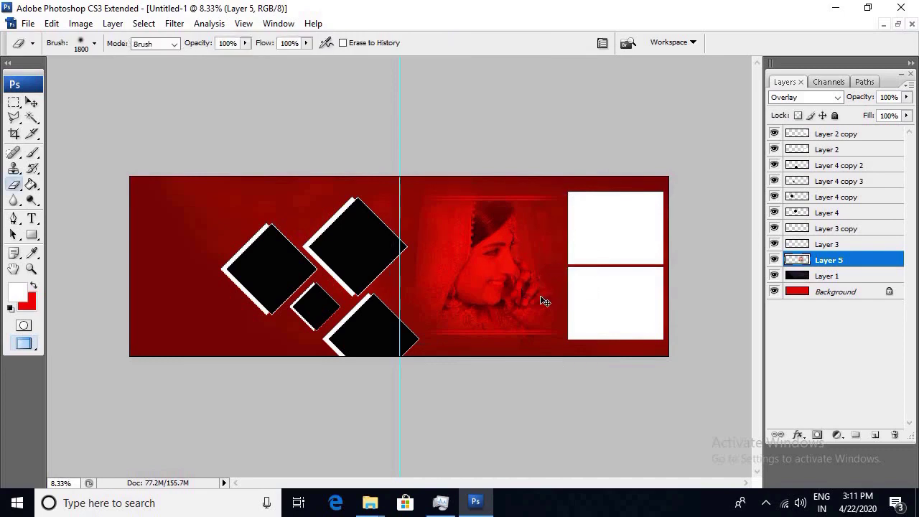
Select the lower white box's layer and start transforming it.
right_click(582, 300, "ctrl")
left_click(622, 304)
key("ctrl+t")
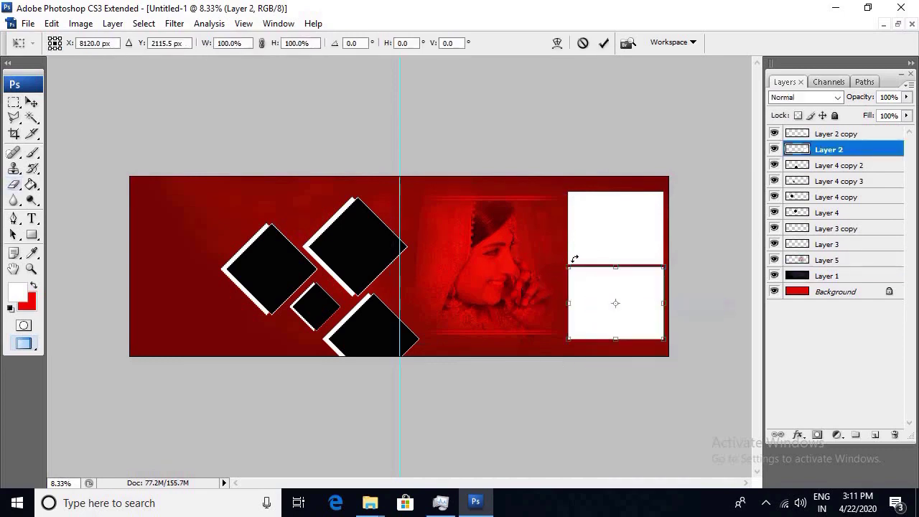
Commit the white box transform and drag _MG_9079 from the Netural folder into Photoshop.
key("Return")
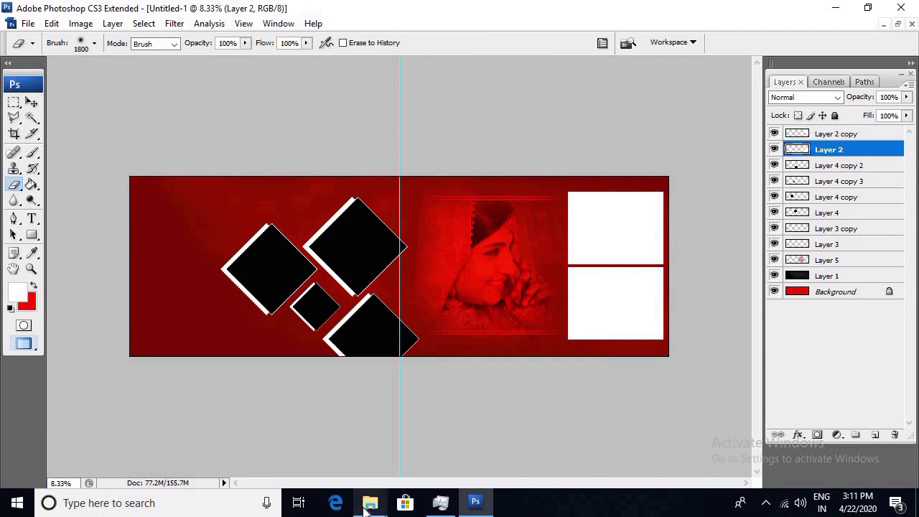
left_click(369, 504)
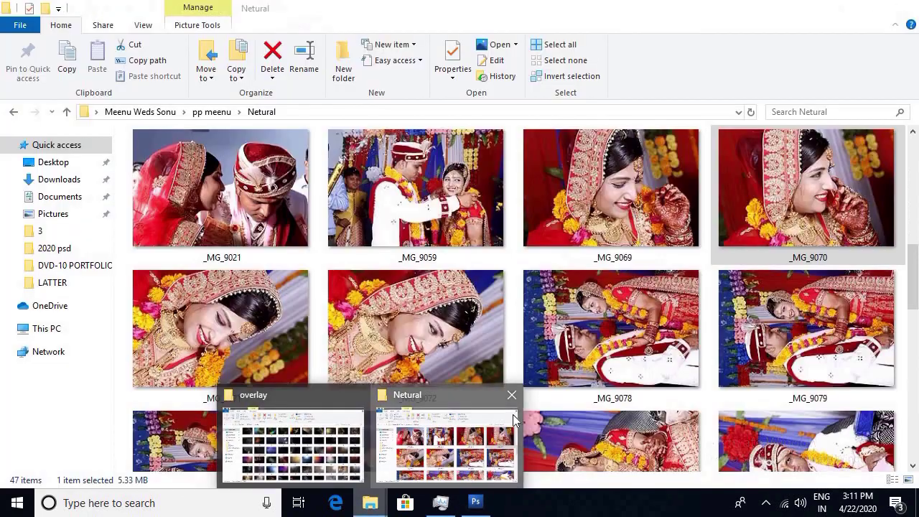
left_click(494, 474)
mouse_move(611, 329)
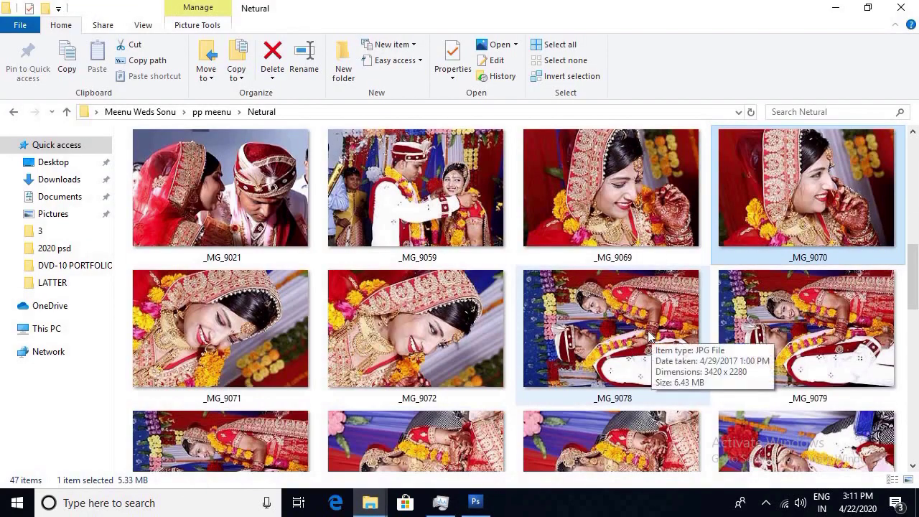
left_click_drag(747, 328, 393, 352)
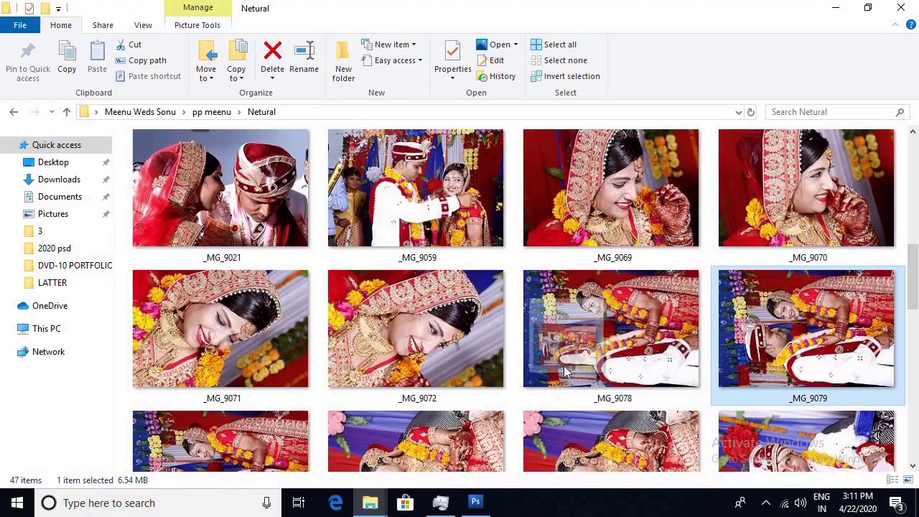
key("alt+Tab")
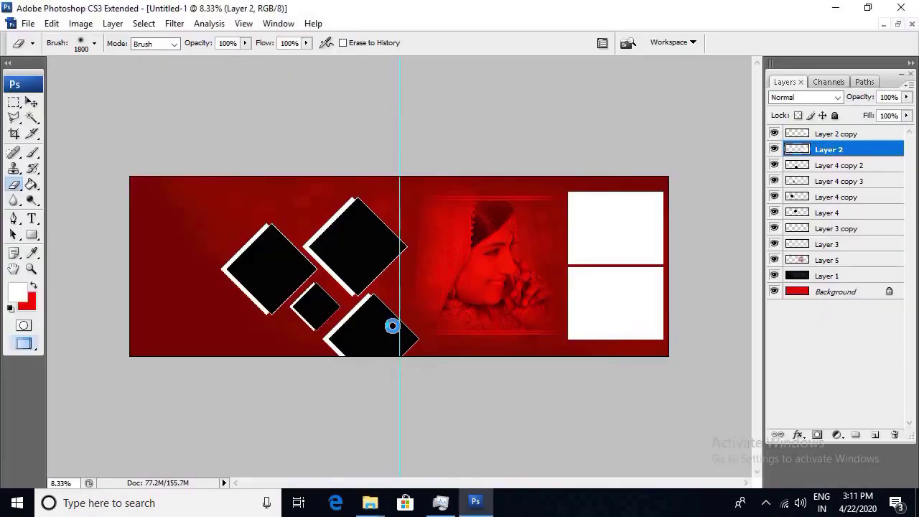
Open _MG_9079 and select a rectangle around the couple with a 150 px feather.
left_click_drag(394, 352, 390, 324)
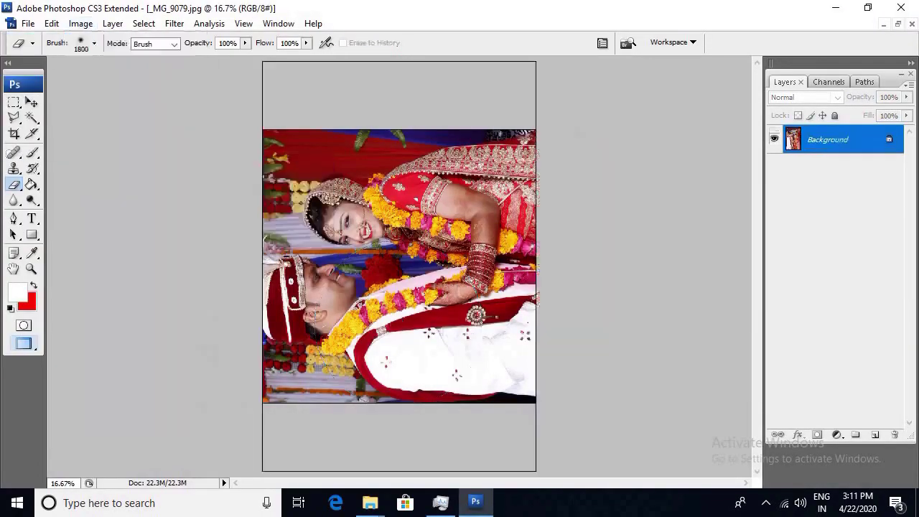
key("ctrl+0")
key("m")
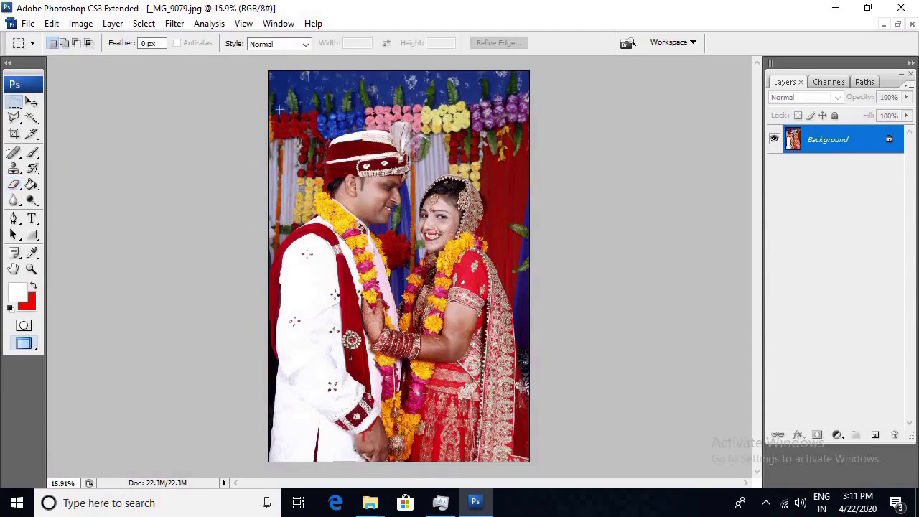
left_click_drag(277, 95, 522, 399)
key("ctrl+alt+d")
type("15")
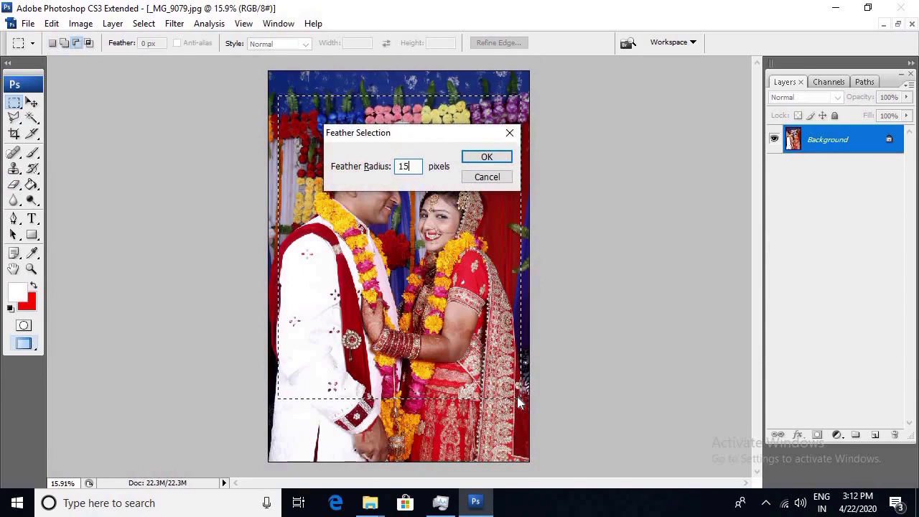
type("0")
left_click(487, 156)
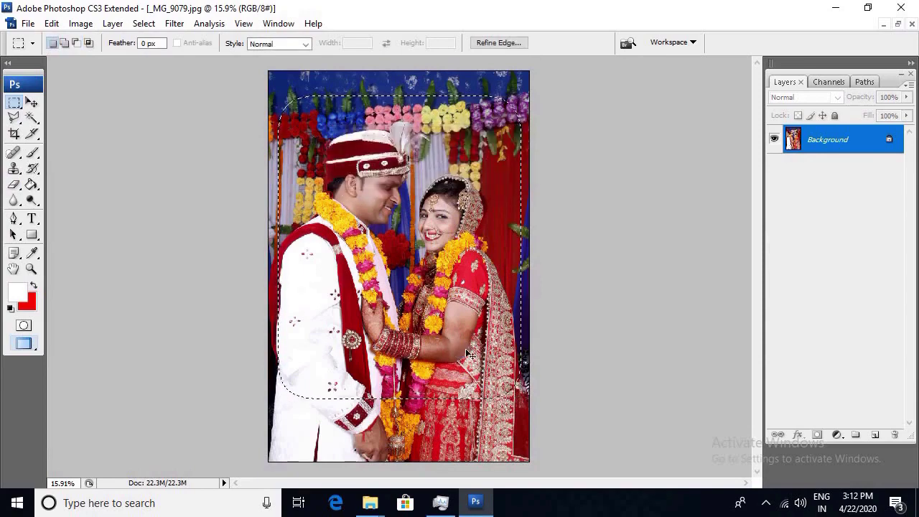
Copy the feathered crop, close the photo without saving, and paste it into the spread.
key("Delete")
key("ctrl+w")
left_click(476, 207)
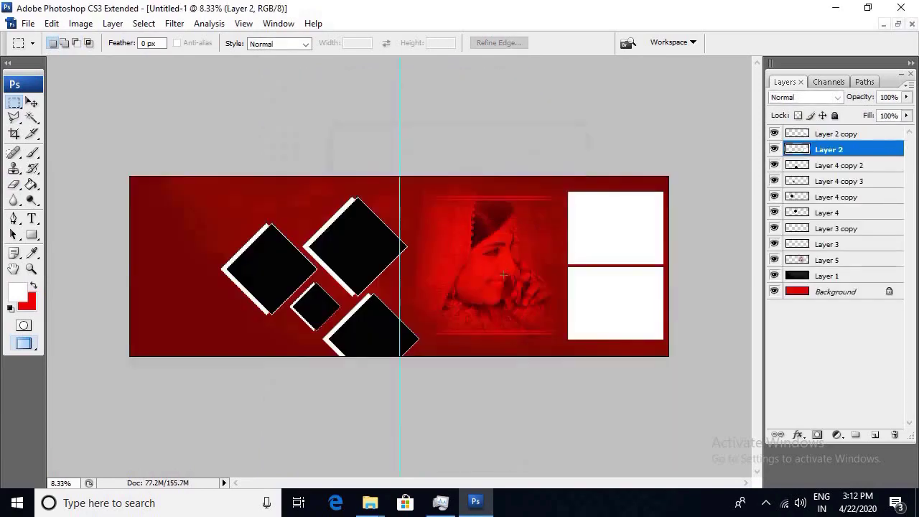
right_click(273, 225, "ctrl")
left_click(295, 239)
key("ctrl+v")
Move the couple photo to the left page, erase its edges softly, and enlarge it.
key("v")
left_click_drag(458, 239, 262, 229)
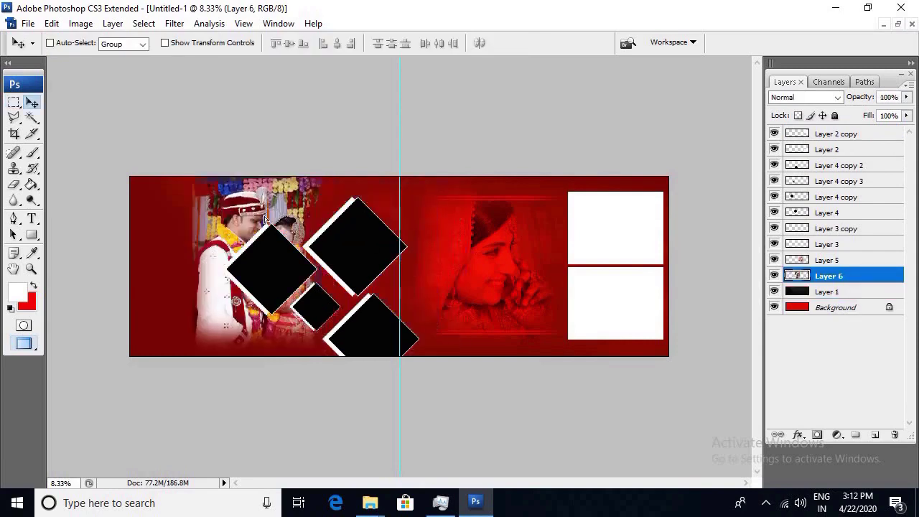
key("e")
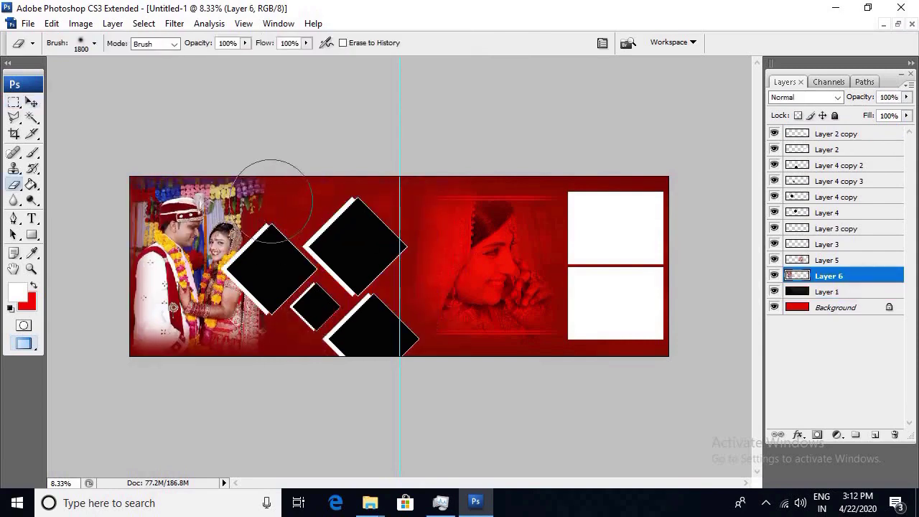
mouse_move(247, 163)
left_mouse_down()
mouse_move(123, 160)
mouse_move(86, 220)
mouse_move(191, 404)
mouse_move(276, 327)
mouse_move(117, 364)
left_mouse_up()
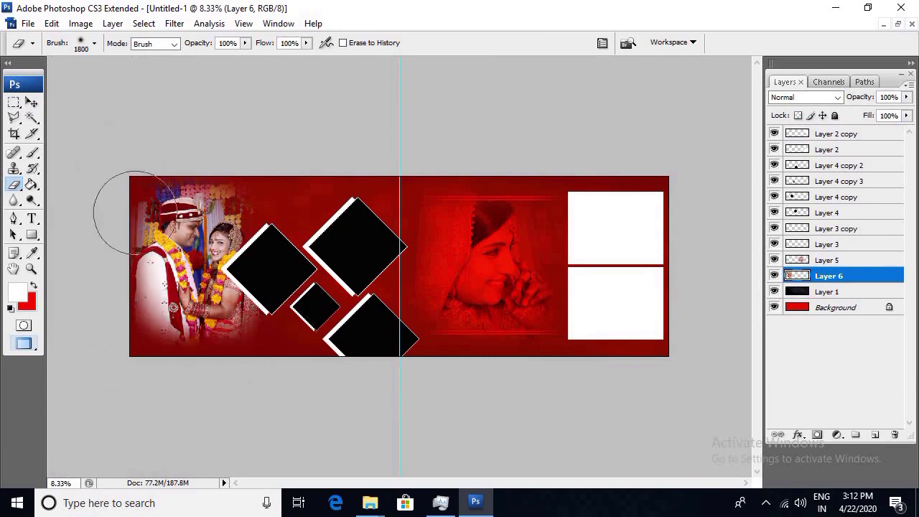
key("ctrl+t")
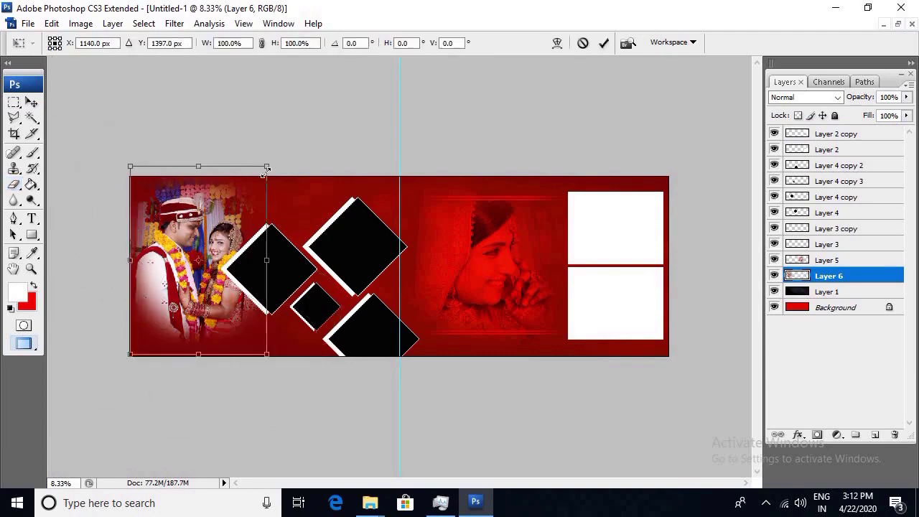
mouse_move(266, 166)
left_mouse_down()
mouse_move(282, 135)
mouse_move(314, 132)
mouse_move(276, 136)
mouse_move(258, 126)
left_mouse_up()
key("Return")
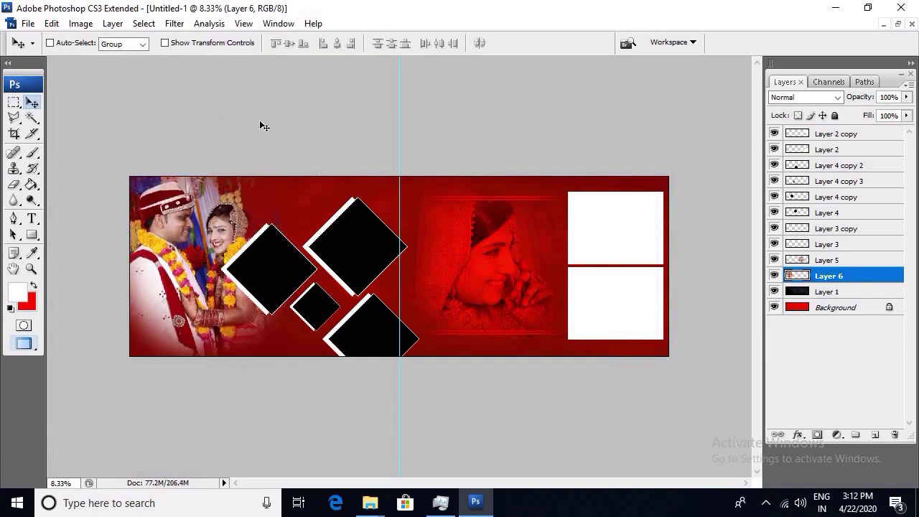
Shrink the Layer 4 copy diamond to 95% and nudge Layer 4 copy 3 slightly.
right_click(280, 247)
left_click(302, 255)
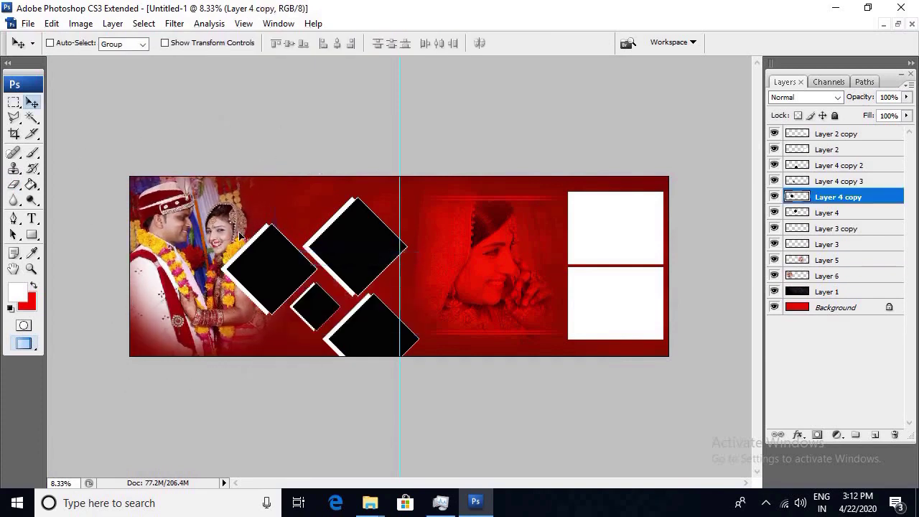
key("ctrl+t")
left_click_drag(229, 223, 232, 227)
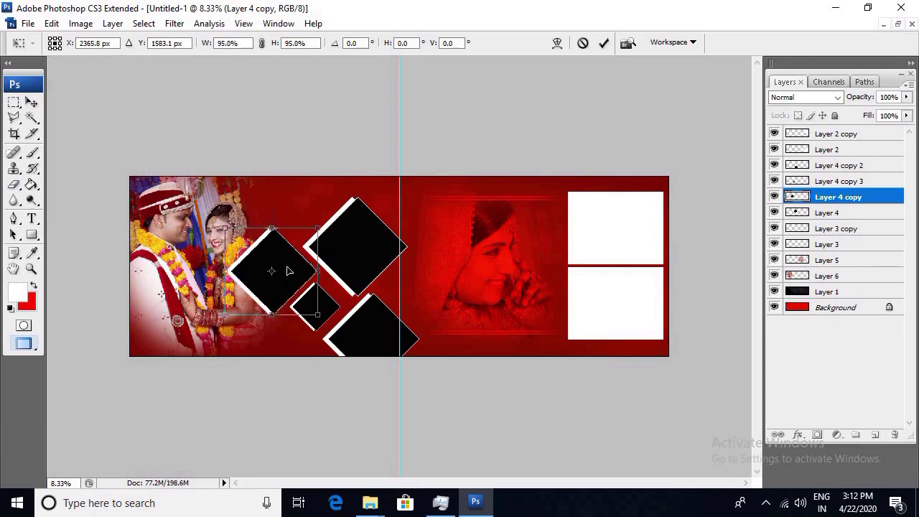
key("Return")
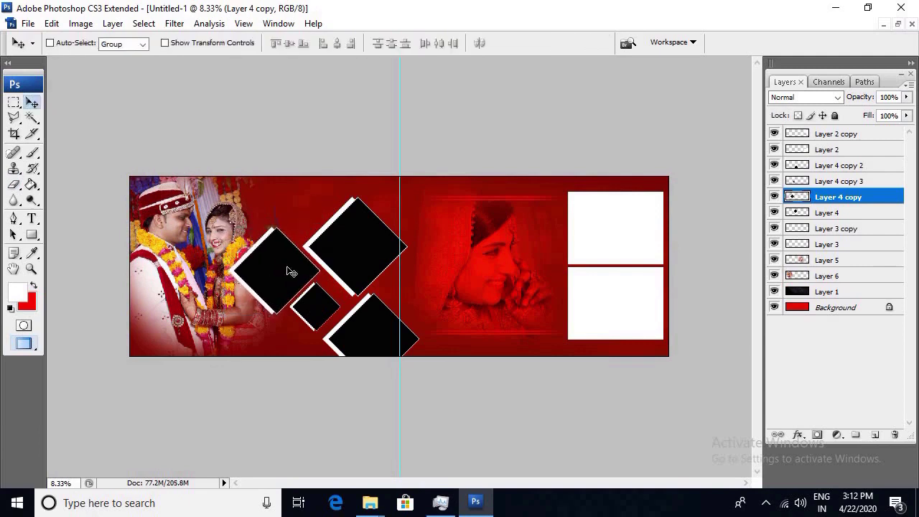
right_click(325, 319)
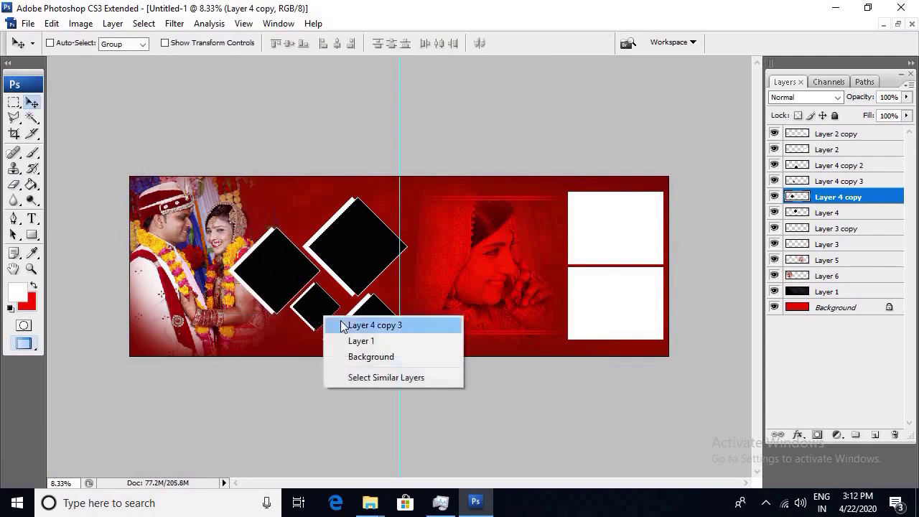
left_click(341, 324)
key("Right")
key("Right")
key("Right")
key("Right")
key("Right")
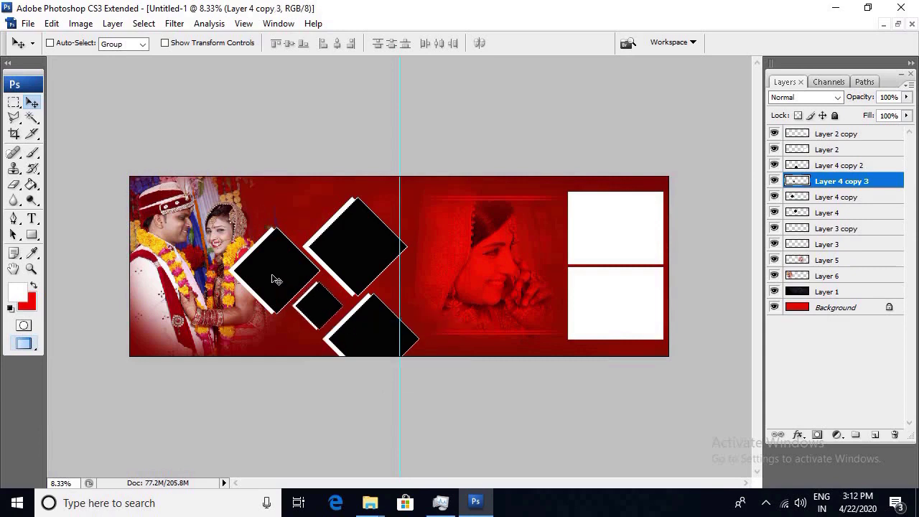
right_click(276, 280)
left_click(294, 289)
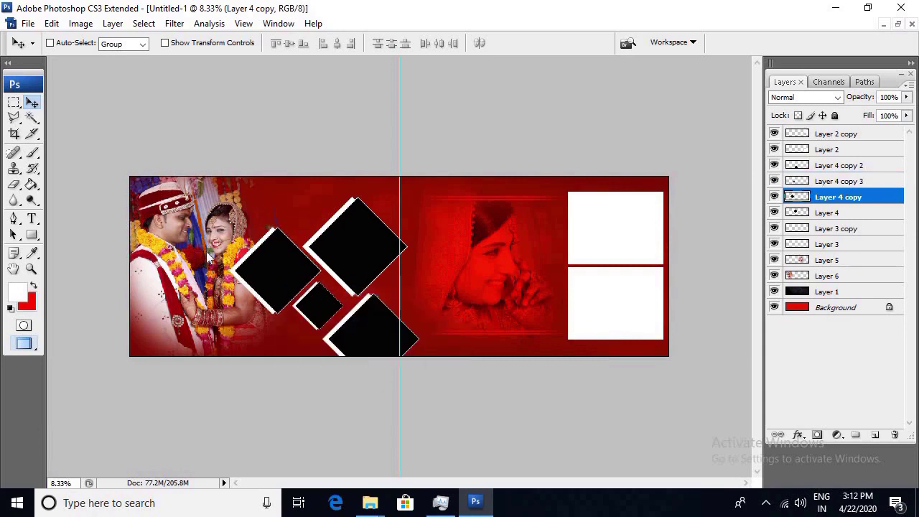
Select the couple photo's layer for image adjustments.
right_click(207, 256)
left_click(226, 251)
key("alt+i")
key("a")
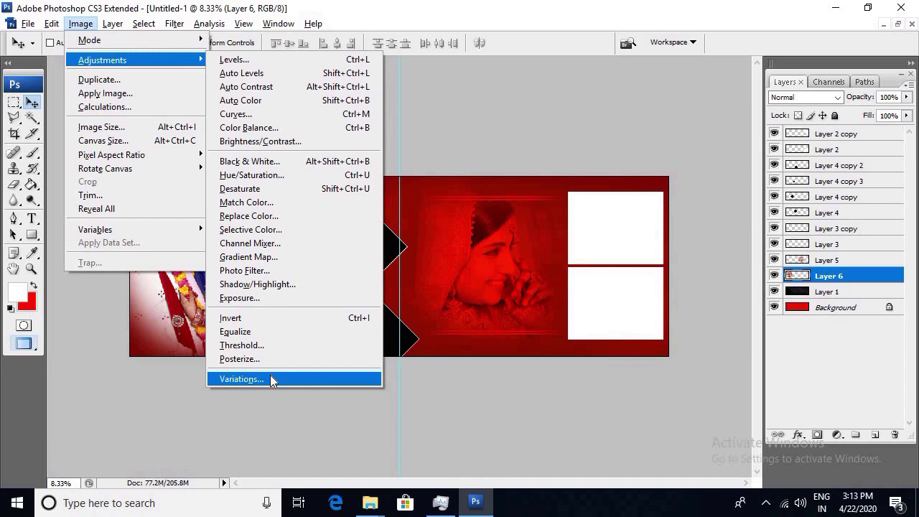
Reduce the couple photo's saturation using Variations.
left_click(270, 379)
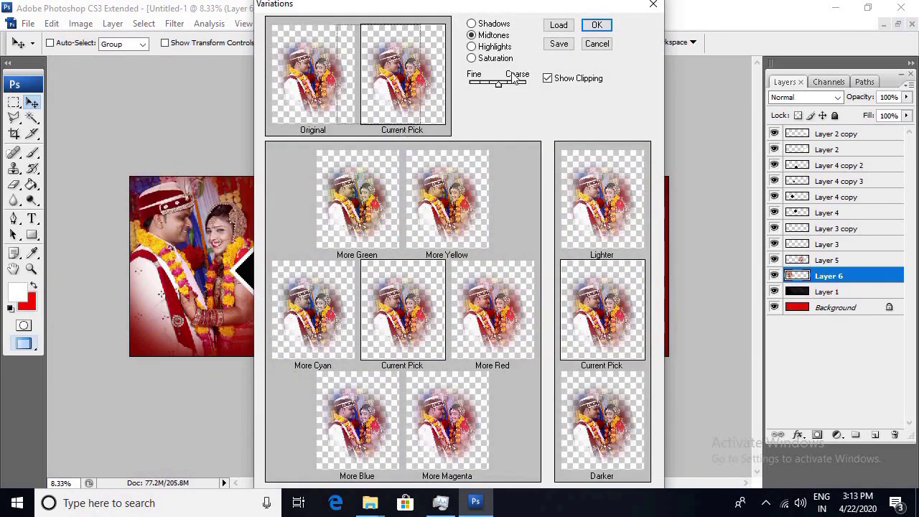
left_click(471, 58)
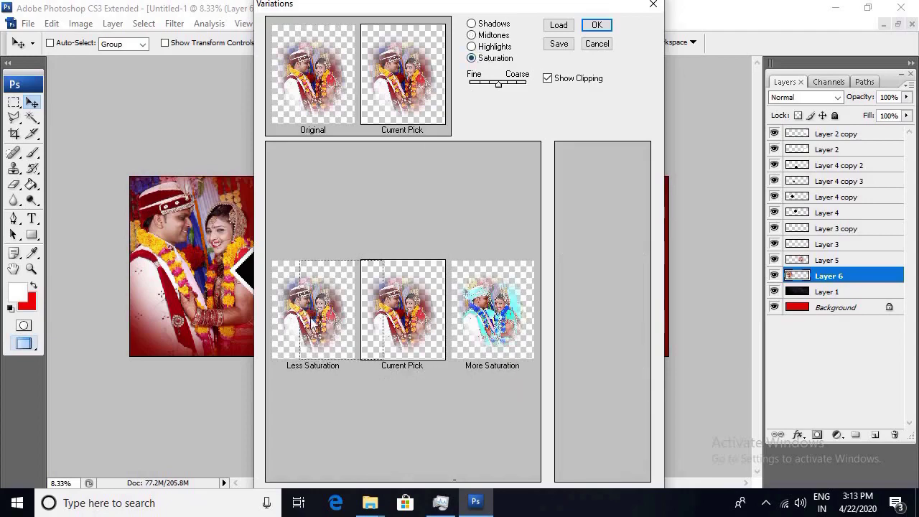
left_click(316, 319)
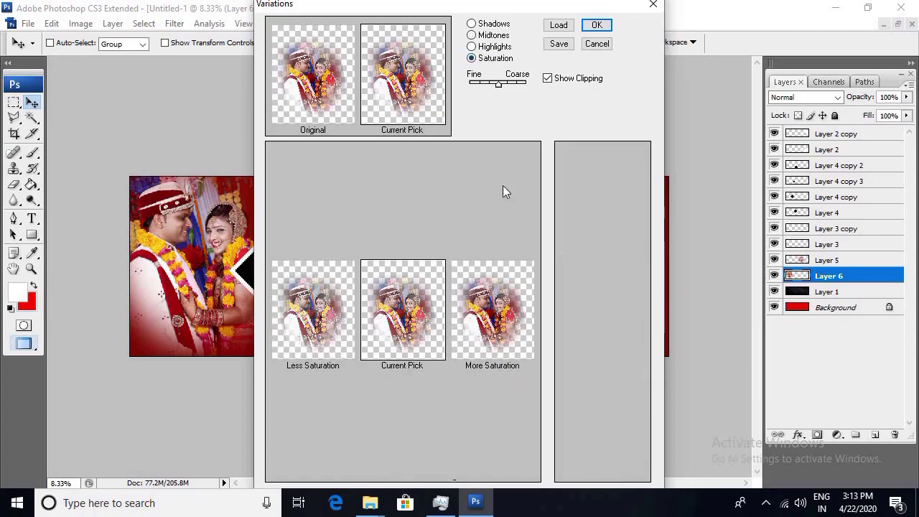
left_click(596, 26)
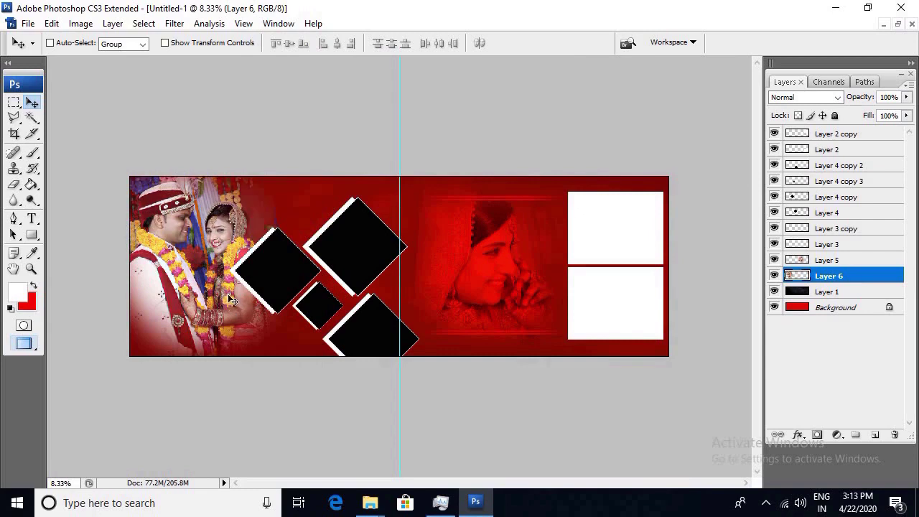
left_click_drag(143, 175, 290, 283)
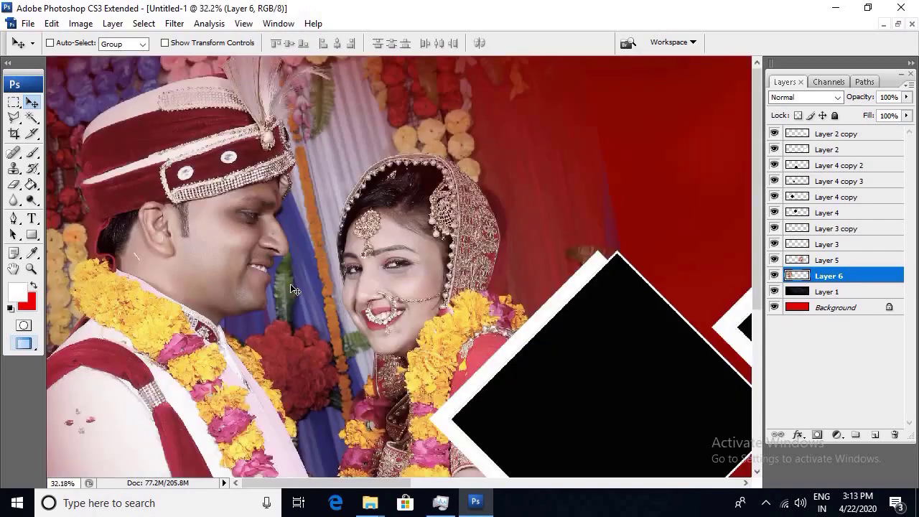
key("ctrl+0")
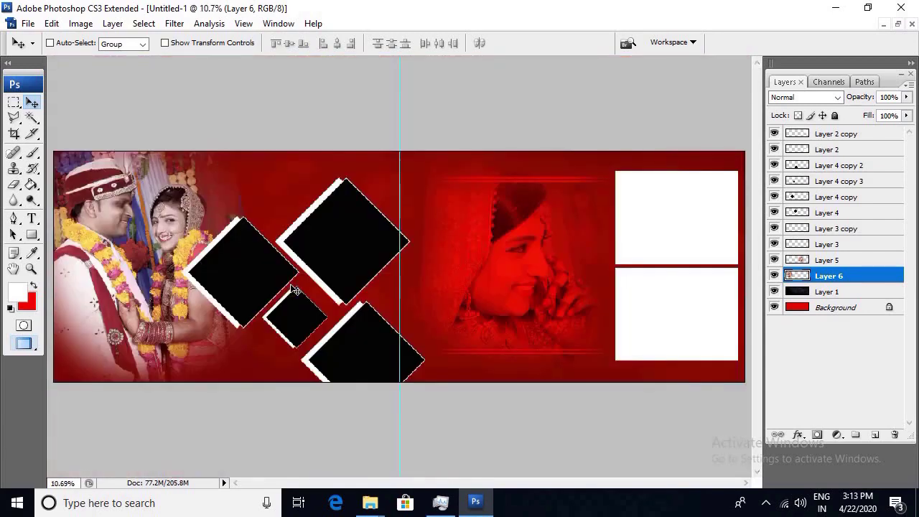
Reset colours to black/white and apply a black-to-white Gradient Map to Layer 6.
key("alt+i")
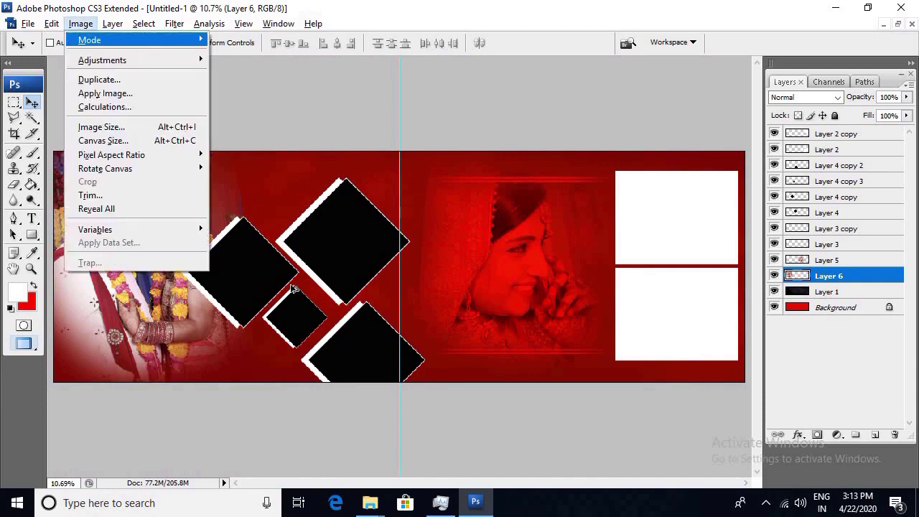
key("Escape")
key("d")
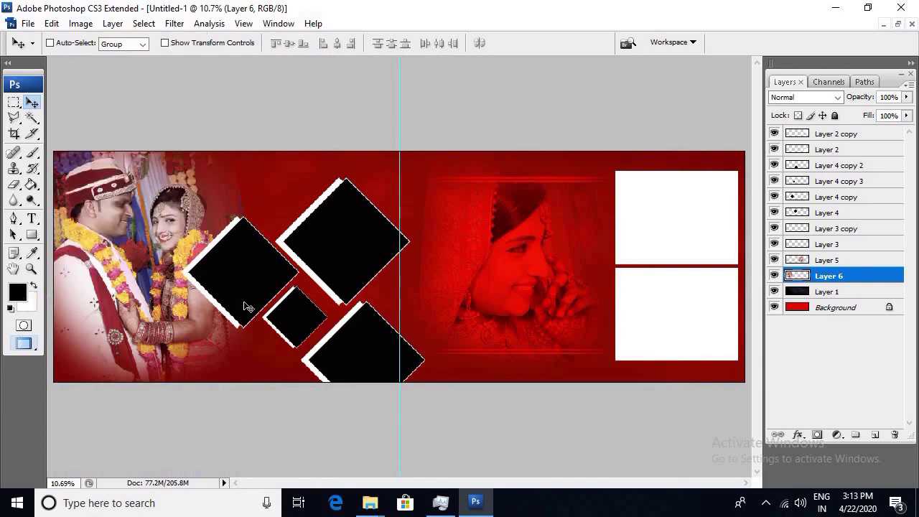
key("alt+i")
key("a")
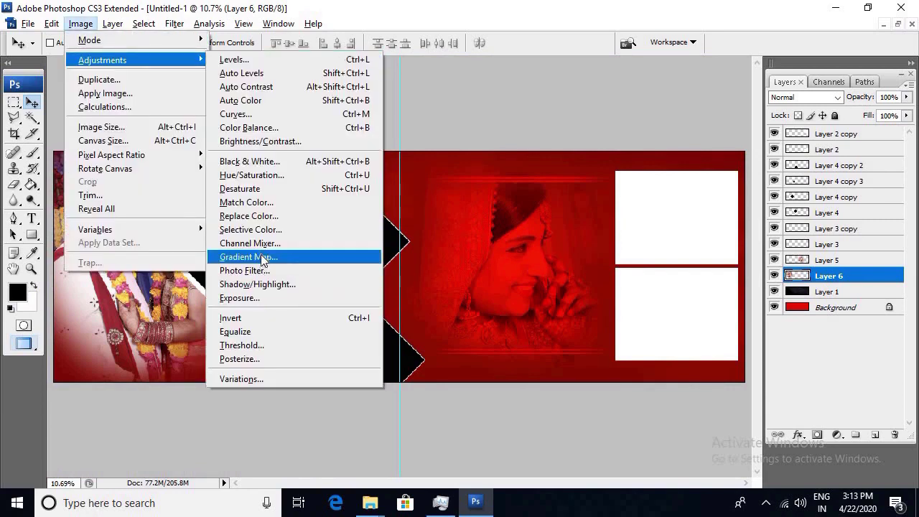
left_click(263, 258)
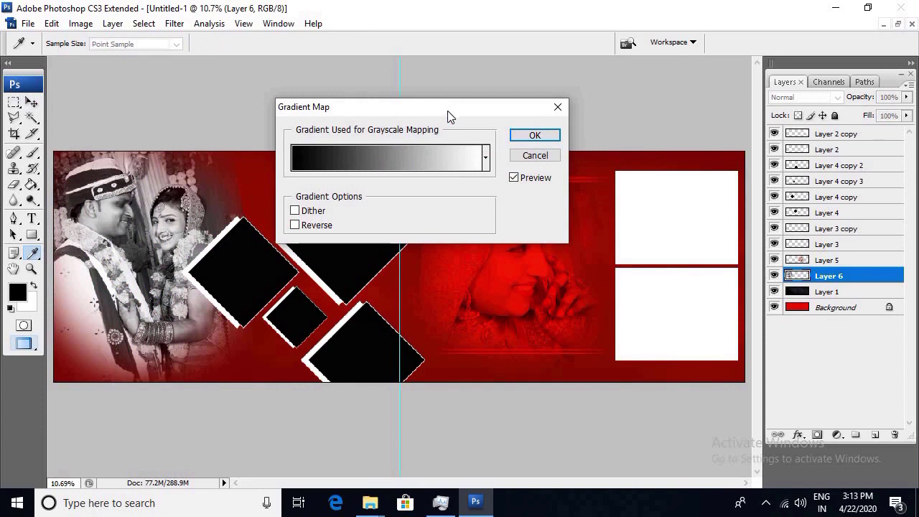
mouse_move(448, 115)
left_mouse_down()
mouse_move(552, 116)
mouse_move(519, 115)
left_mouse_up()
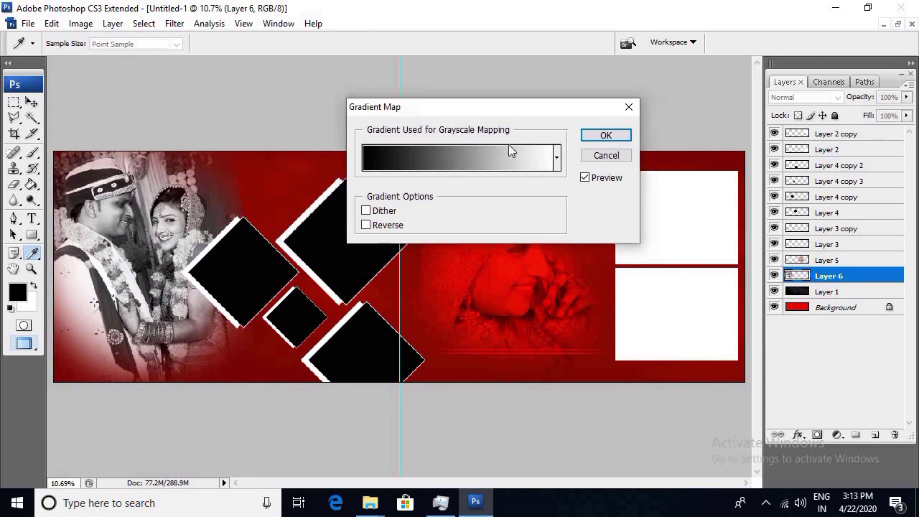
left_click(603, 136)
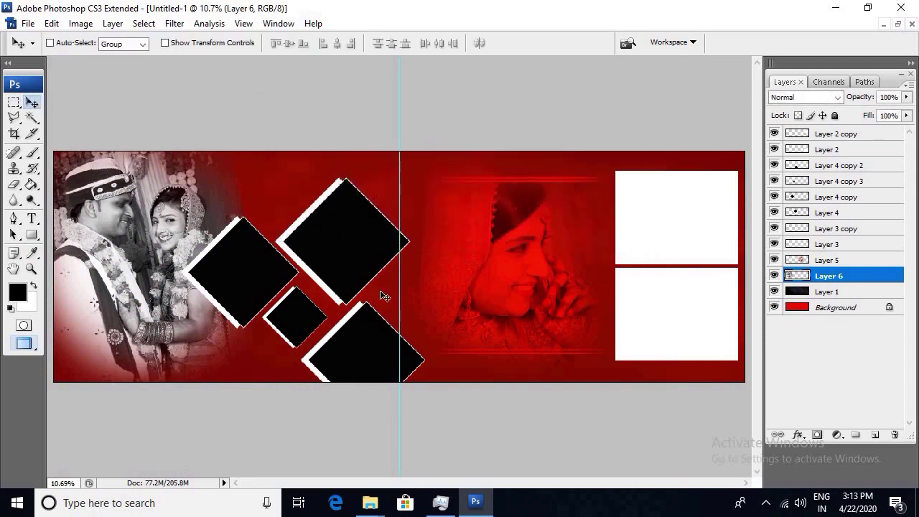
Brighten the couple photo's midtones slightly with a Curves point.
key("ctrl+m")
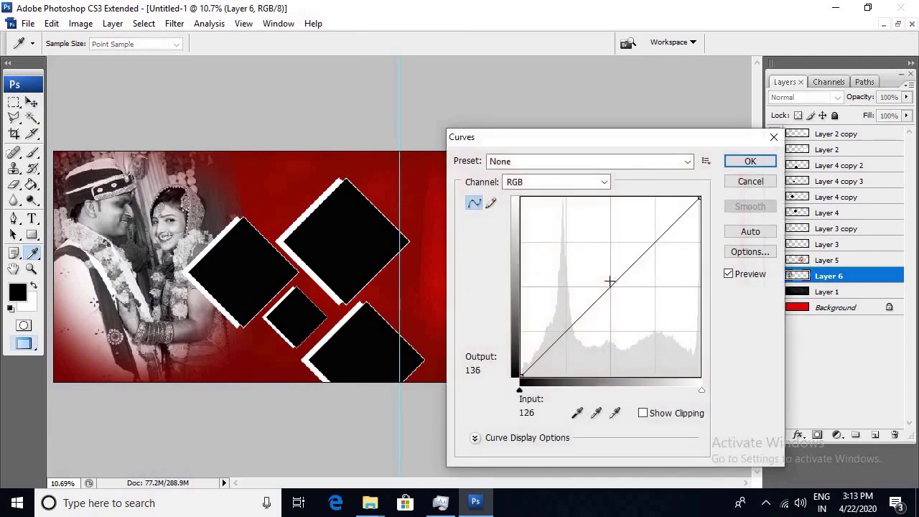
left_click(609, 281)
left_click_drag(609, 280, 609, 279)
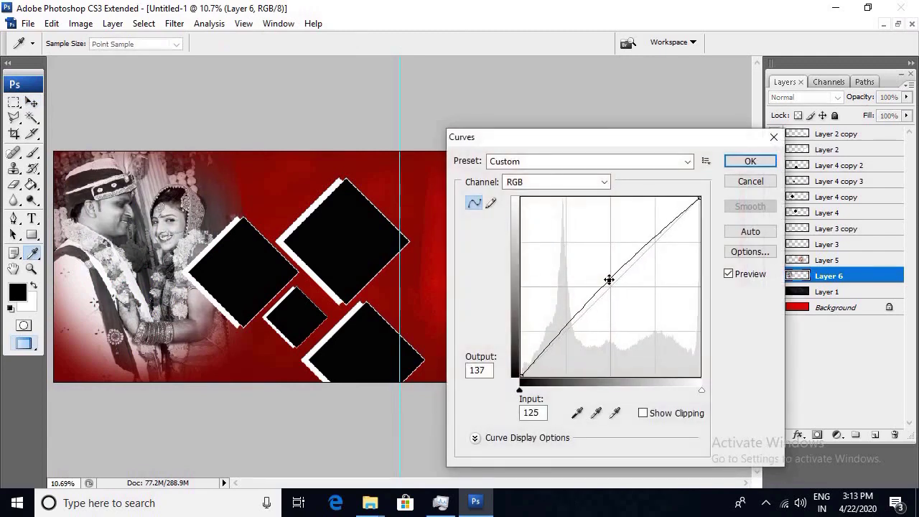
key("Return")
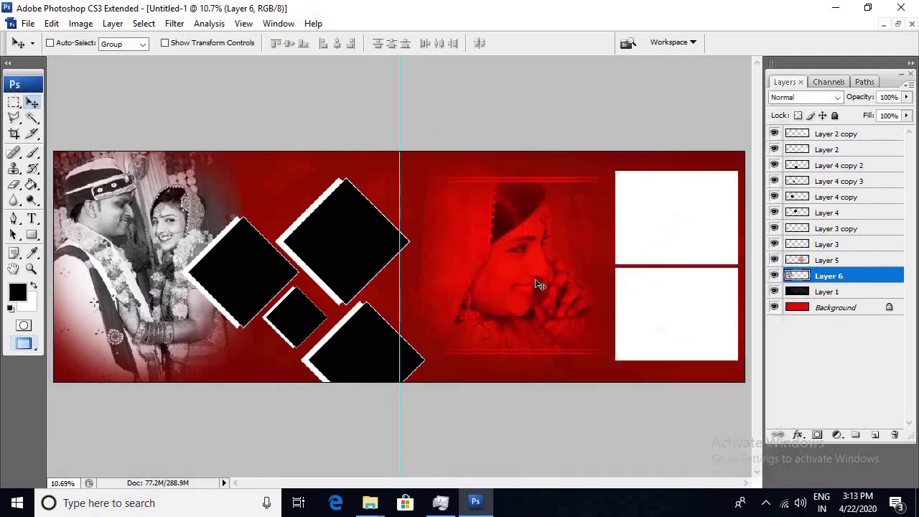
Apply a Channel Mixer with Blue output set to Blue +66% for sepia.
key("alt+i")
key("Down")
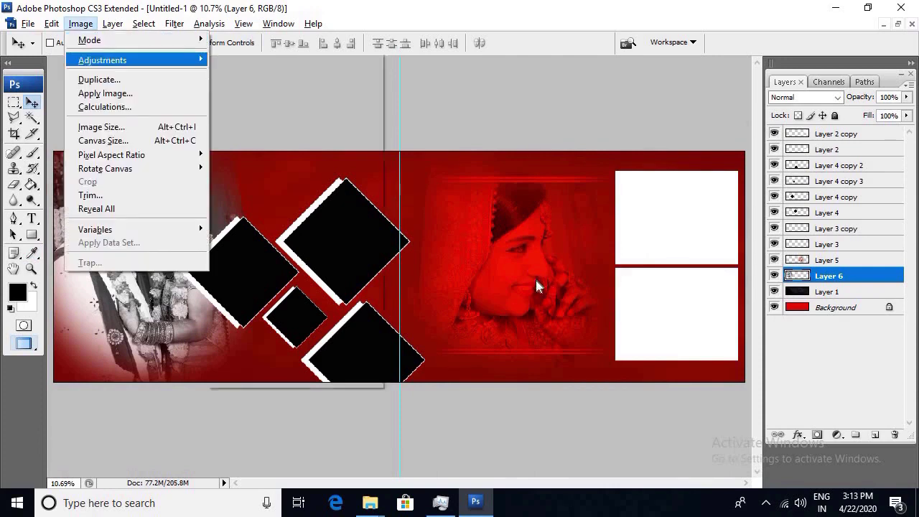
key("Right")
key("x")
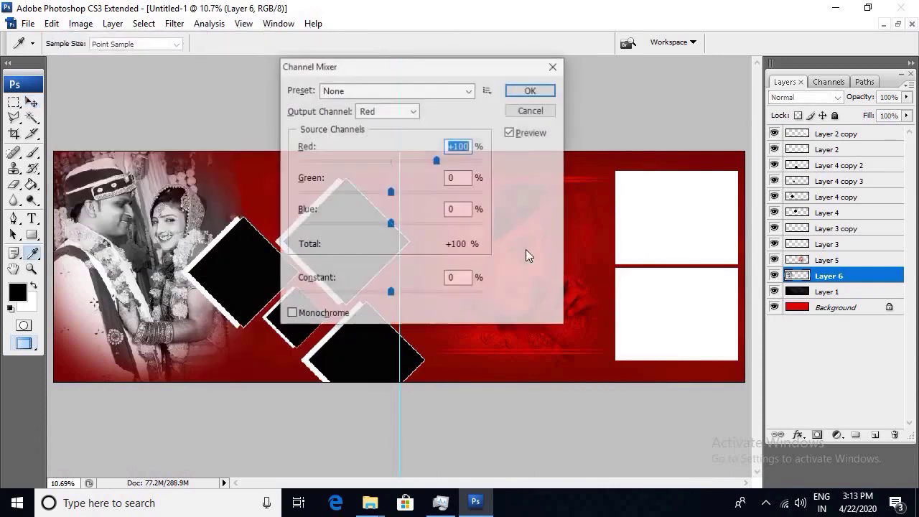
left_click_drag(466, 67, 639, 90)
left_click(599, 117)
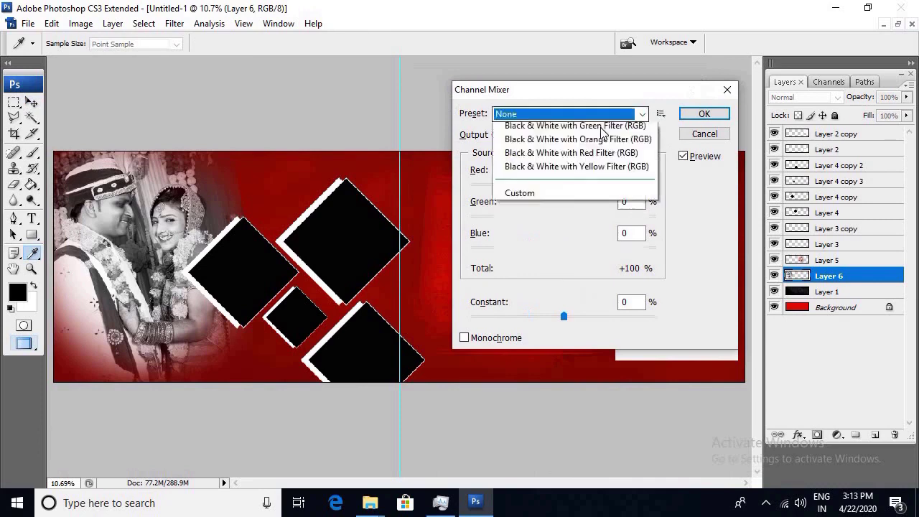
left_click(605, 125)
left_click(587, 135)
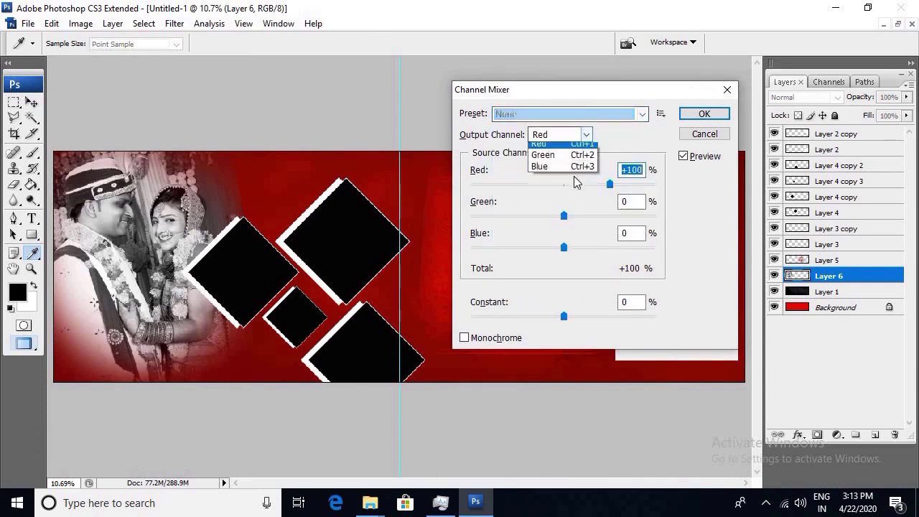
key("Return")
key("Tab")
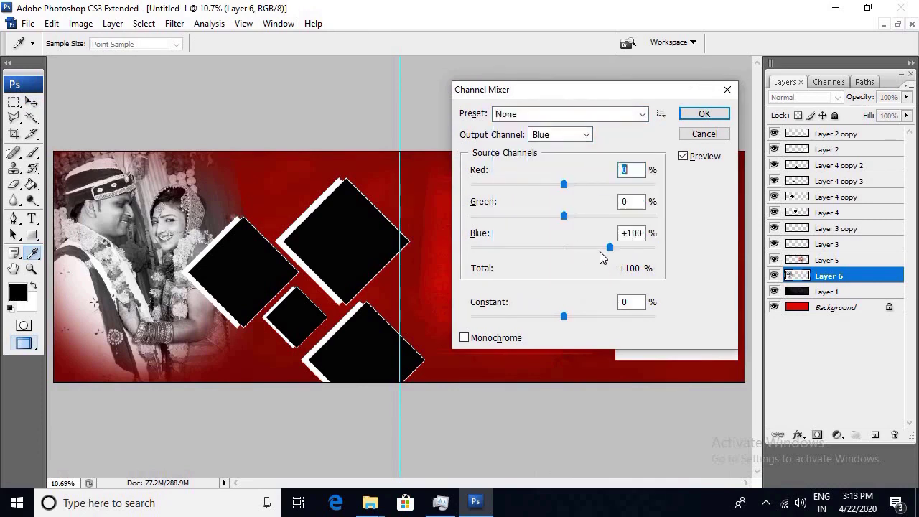
left_click(596, 249)
left_click_drag(600, 256, 591, 249)
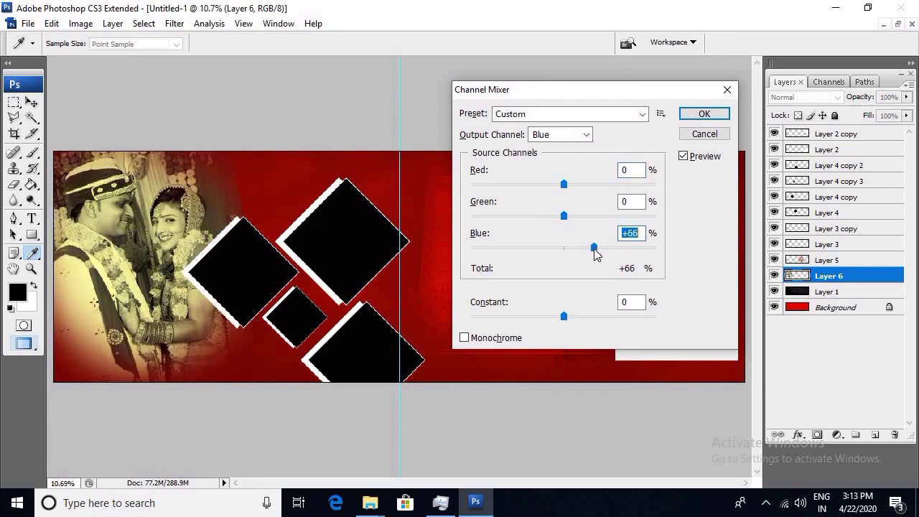
left_click(707, 116)
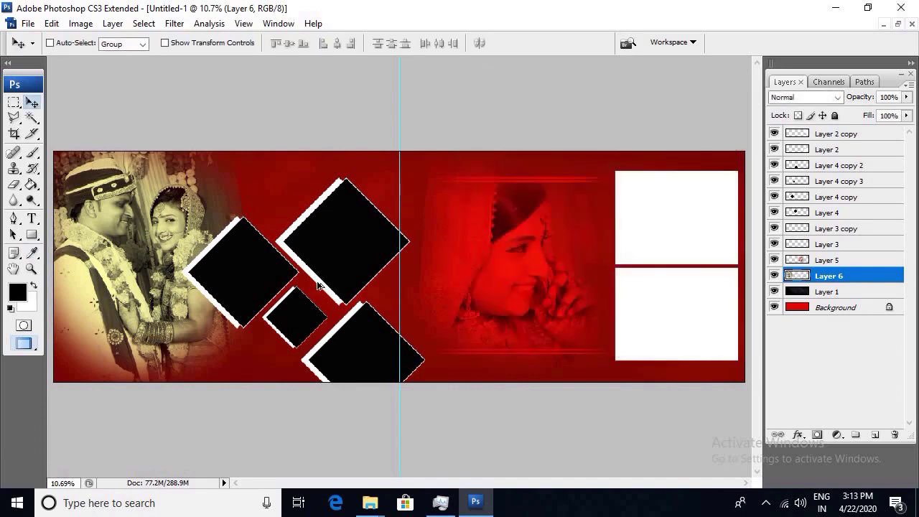
key("alt+w")
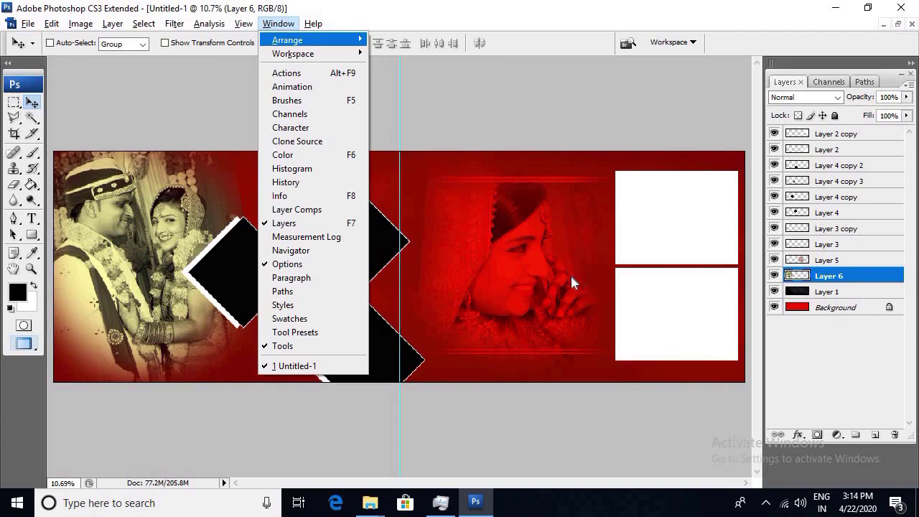
Pick yellow from the Swatches panel and add a new layer above Layer 6.
key("s")
key("s")
key("Return")
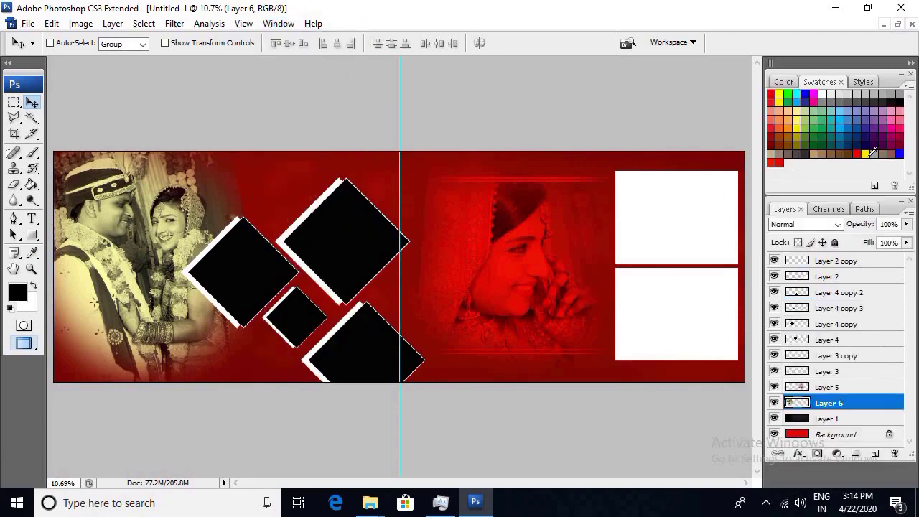
left_click(866, 153)
left_click(875, 453)
Paint a soft yellow glow over the couple with a 2000 px soft round brush.
key("b")
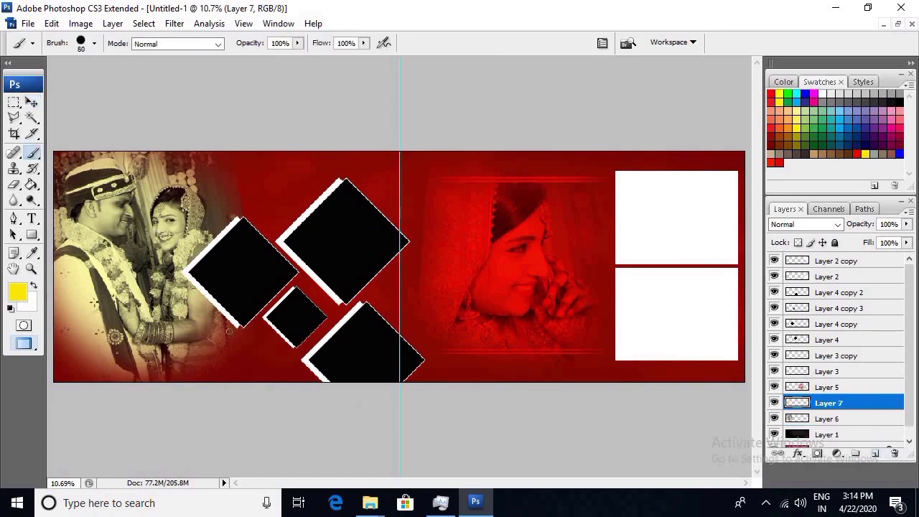
key("bracketright")
key("bracketright")
key("bracketright")
key("bracketright")
key("bracketright")
key("bracketright")
key("bracketright")
key("bracketright")
key("bracketright")
key("bracketright")
key("bracketright")
key("bracketright")
left_click(148, 240)
key("ctrl+z")
left_click(93, 43)
double_click(99, 174)
key("bracketright")
key("bracketright")
key("bracketright")
key("bracketright")
key("bracketright")
key("bracketright")
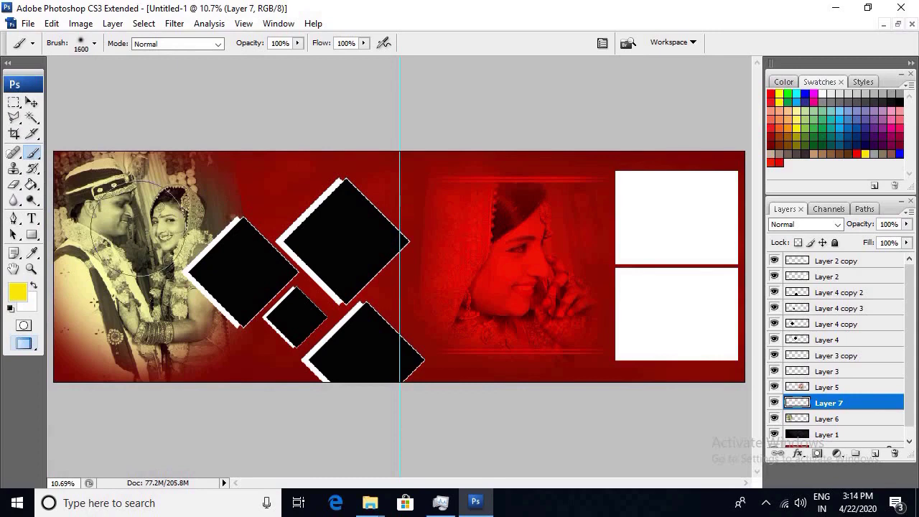
key("bracketright")
key("bracketright")
key("bracketright")
key("bracketright")
key("bracketright")
key("bracketright")
left_click(140, 229)
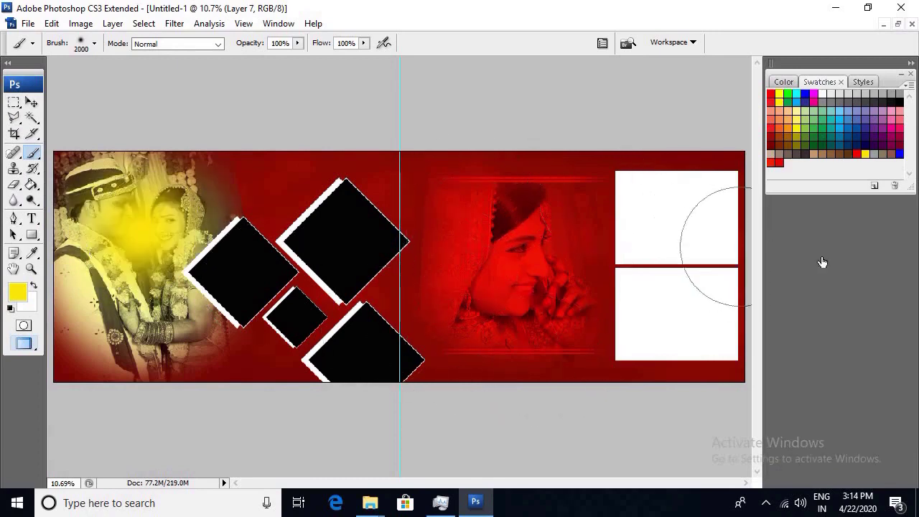
Set the glow layer's blend mode to Saturation after trying Screen and Linear Light.
left_click(805, 224)
left_click(782, 122)
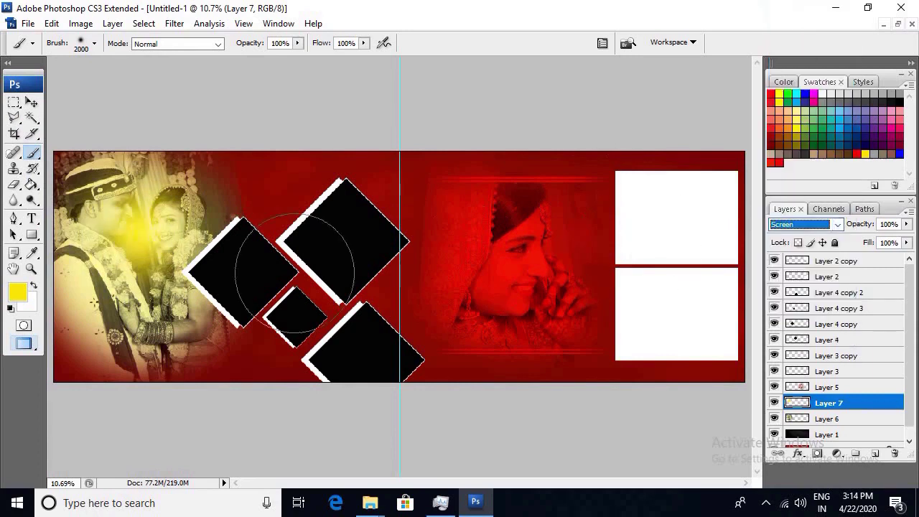
left_click(797, 225)
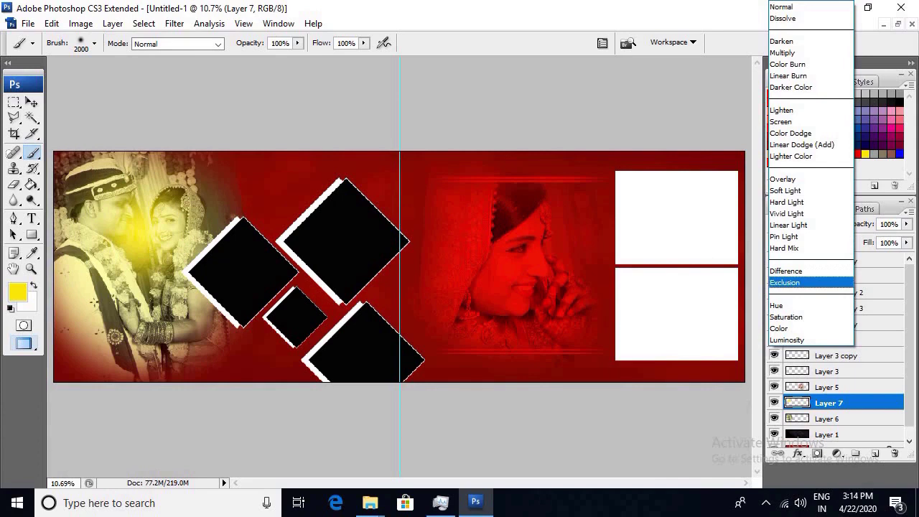
key("Escape")
left_click(799, 229)
left_click(799, 228)
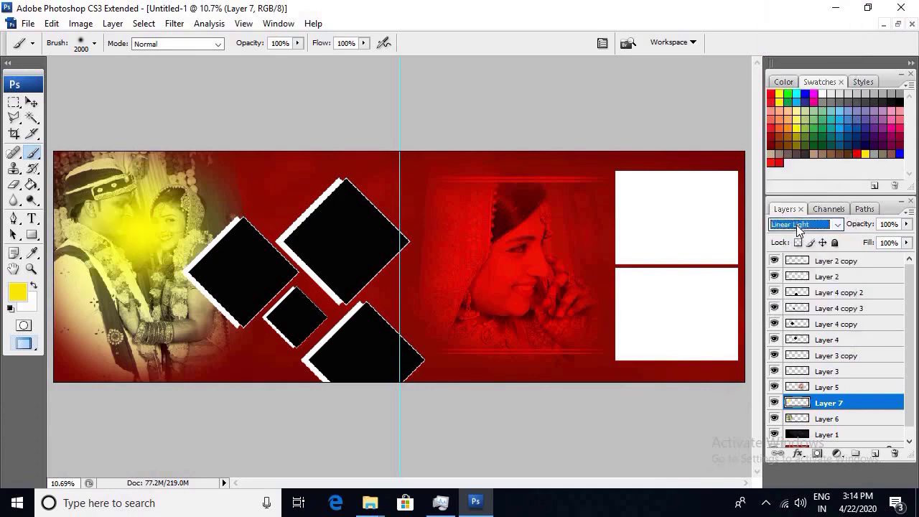
key("Down")
key("Down")
key("Down")
key("Down")
key("Down")
key("Down")
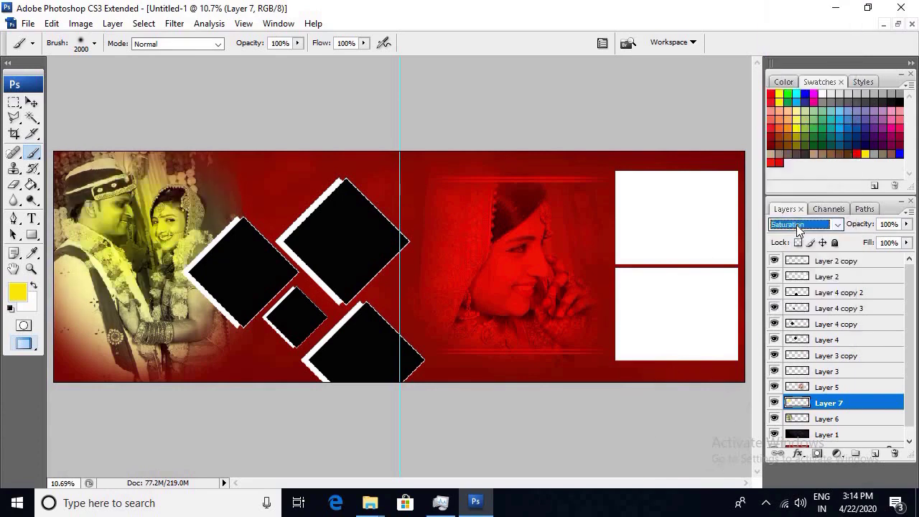
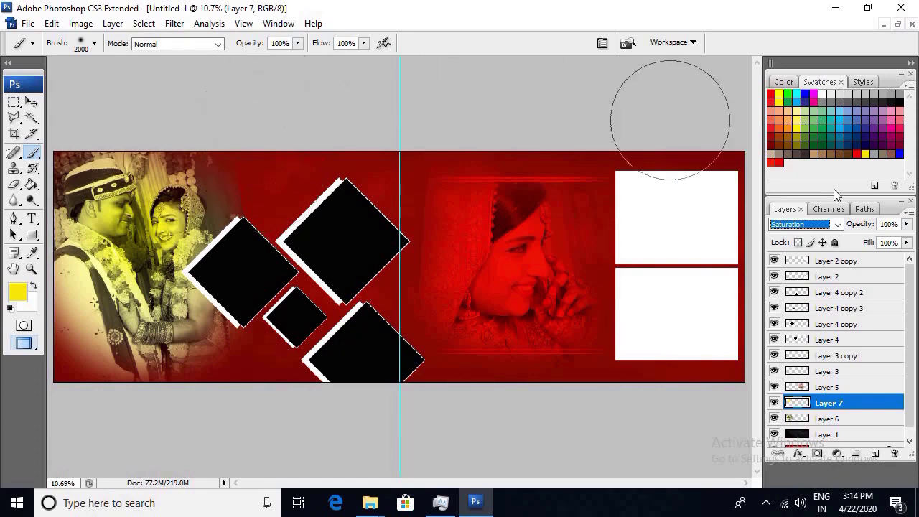
Lower Layer 7's saturation opacity to 54%.
left_click(907, 225)
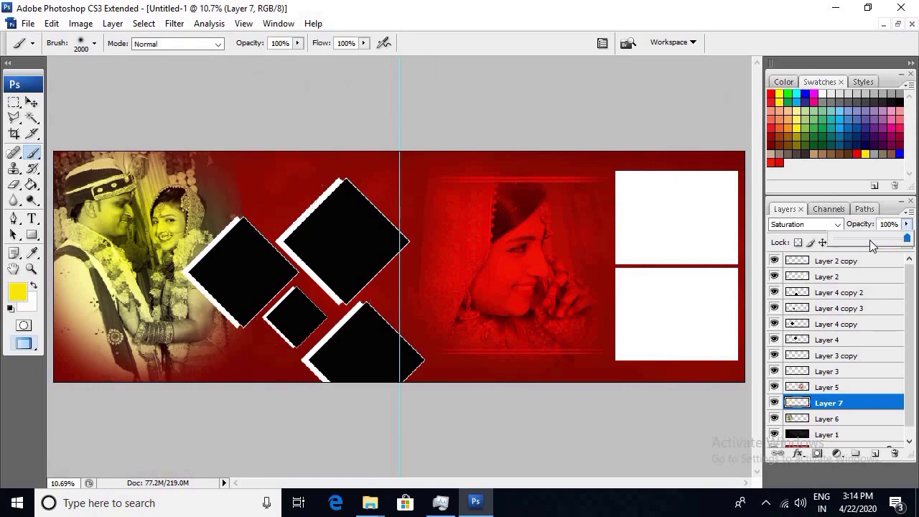
mouse_move(844, 244)
left_mouse_down()
mouse_move(818, 243)
mouse_move(907, 242)
mouse_move(860, 242)
mouse_move(875, 244)
left_mouse_up()
key("ctrl+t")
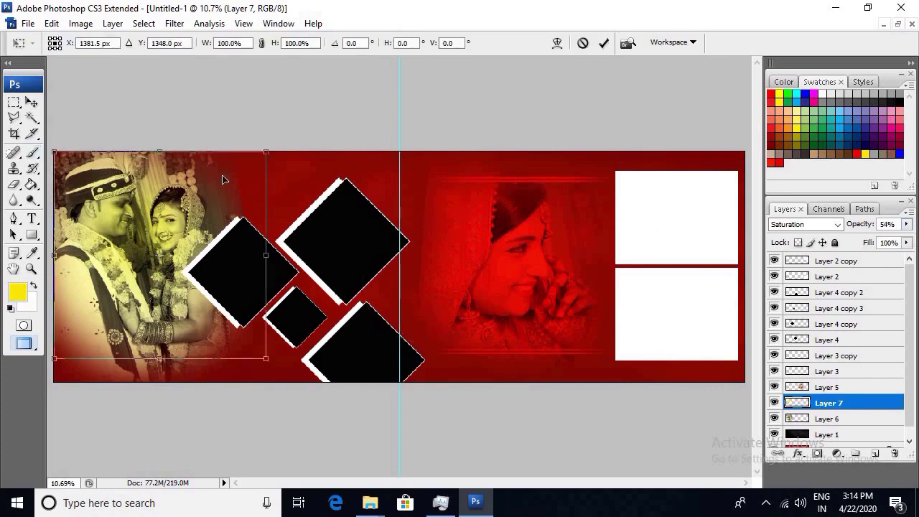
key("Return")
On Layer 6, erase the couple photo's lower-left edge with a large soft Eraser to fade it into red.
key("b")
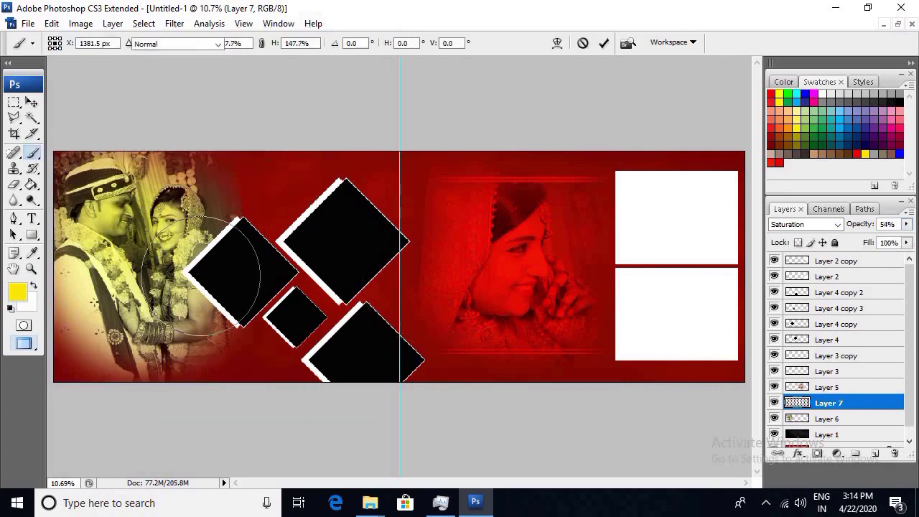
key("e")
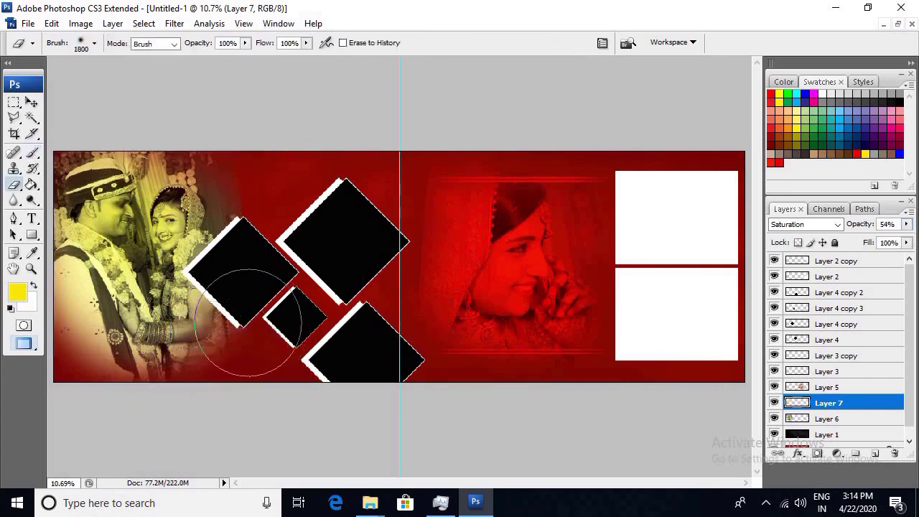
left_click(112, 400)
key("ctrl+z")
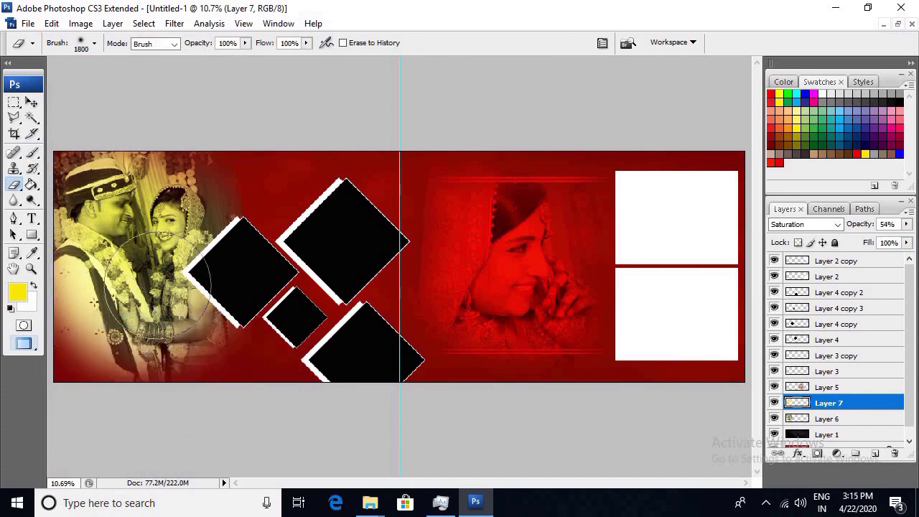
right_click(133, 284)
left_click(144, 293)
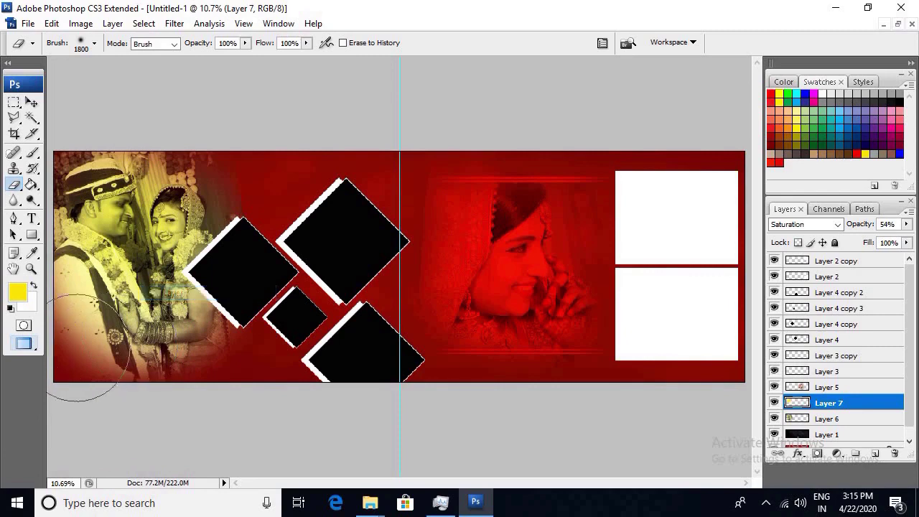
right_click(118, 325, "ctrl")
left_click(151, 331)
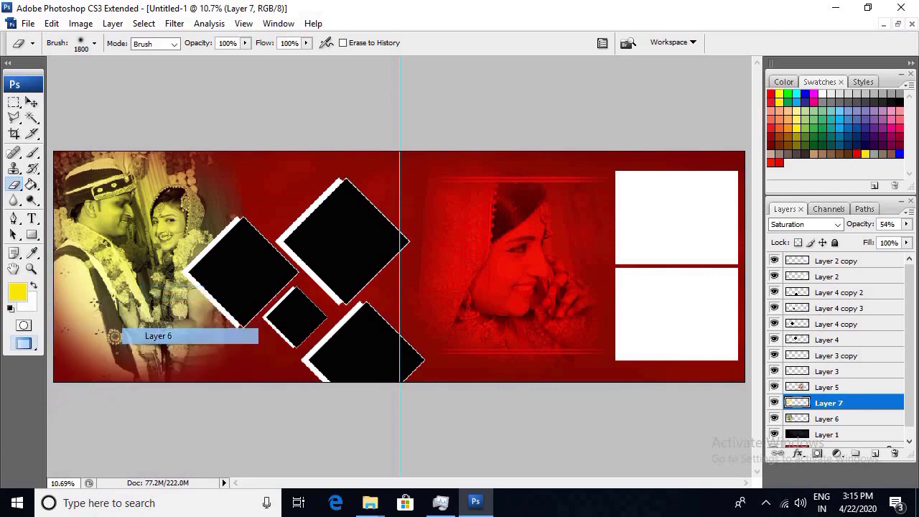
left_click_drag(266, 328, 122, 388)
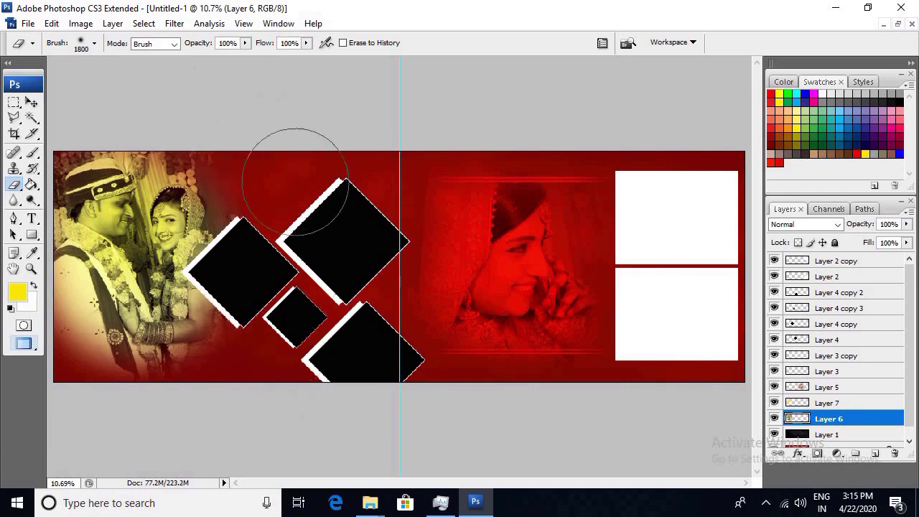
left_click_drag(293, 162, 185, 154)
Browse to the Desktop's Net Work/2020 psd/Psd flower/2 folder in the Open dialog.
key("ctrl+minus")
key("ctrl+o")
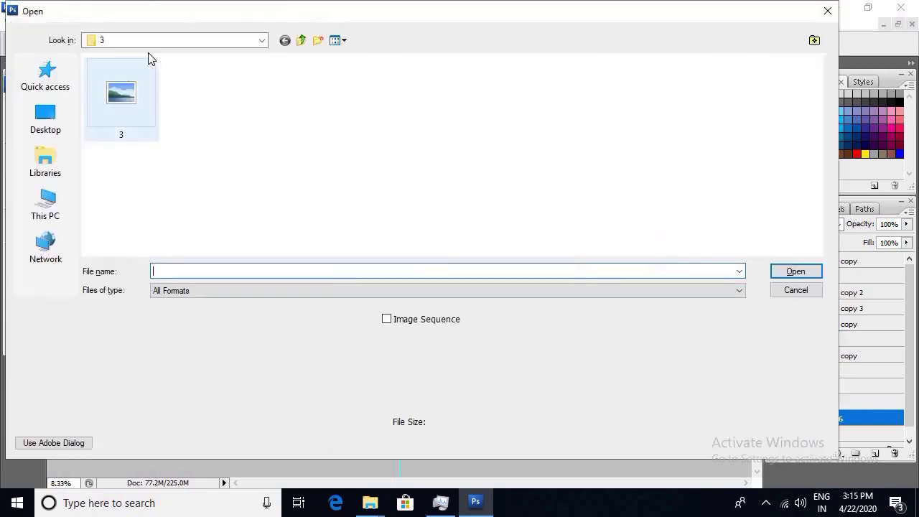
left_click(147, 40)
left_click(142, 71)
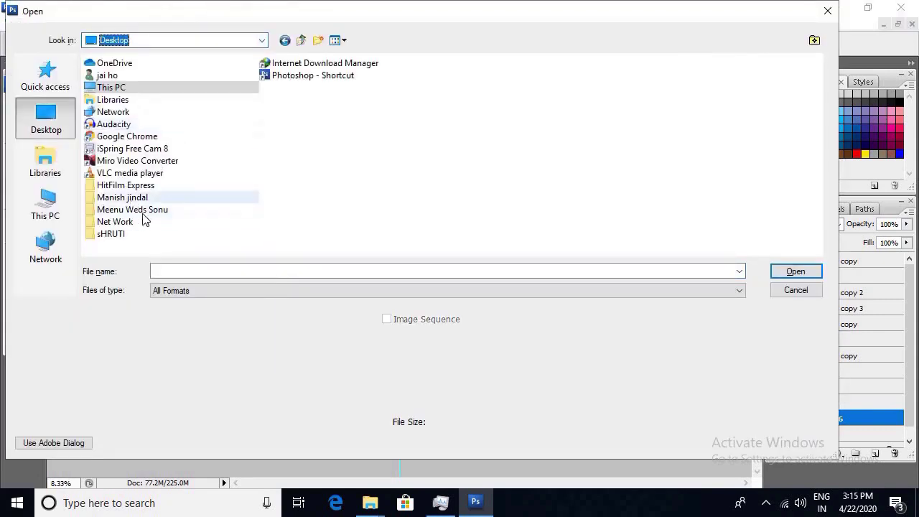
double_click(127, 218)
double_click(117, 77)
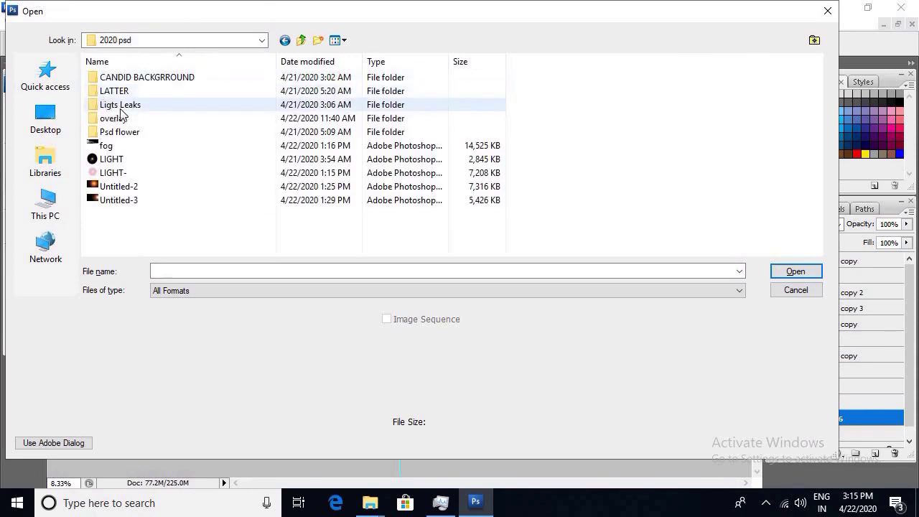
double_click(122, 106)
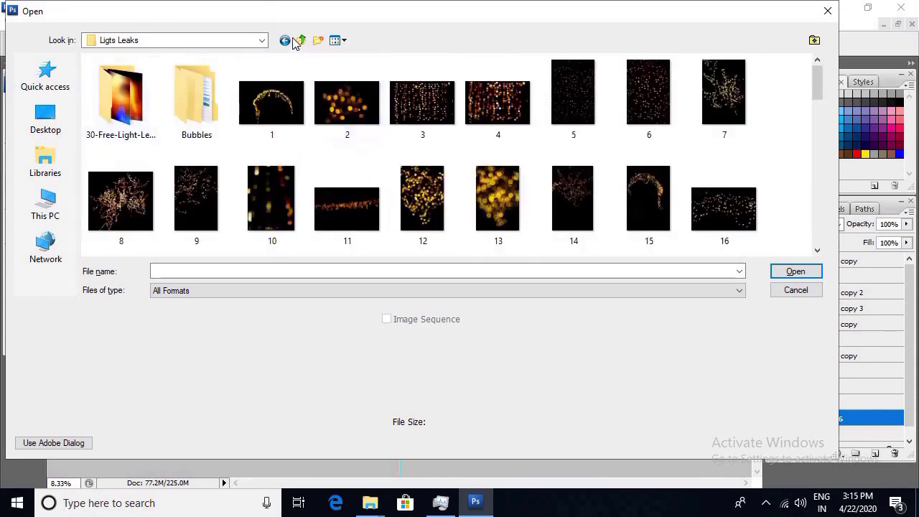
left_click(285, 40)
left_click(115, 119)
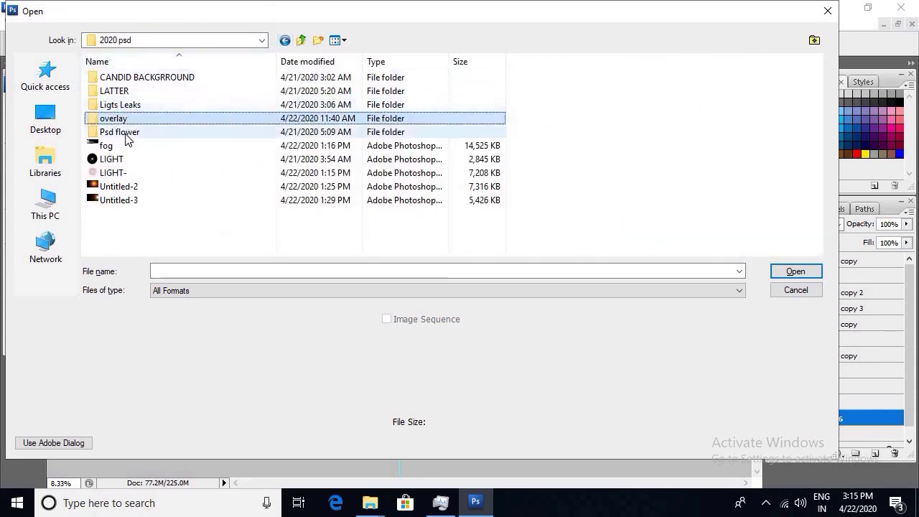
double_click(120, 132)
double_click(113, 91)
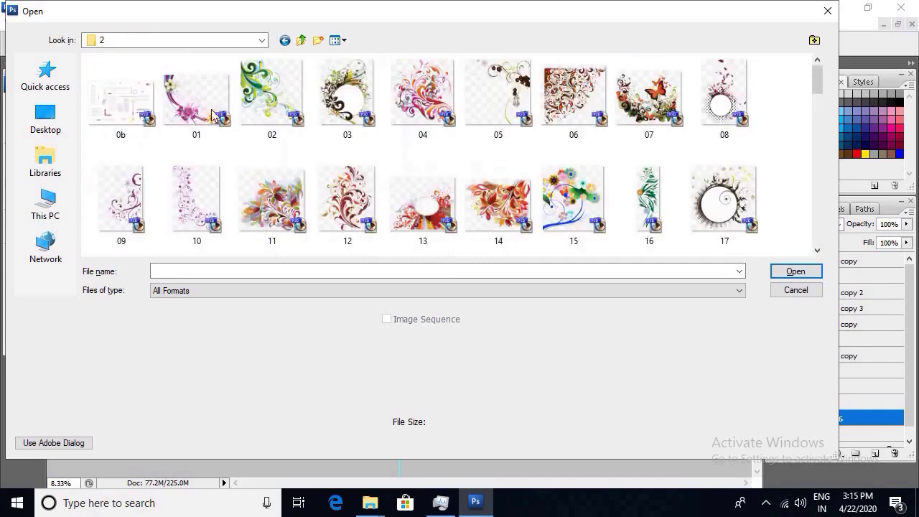
Open the 02.psd floral swirl file.
left_click(287, 108)
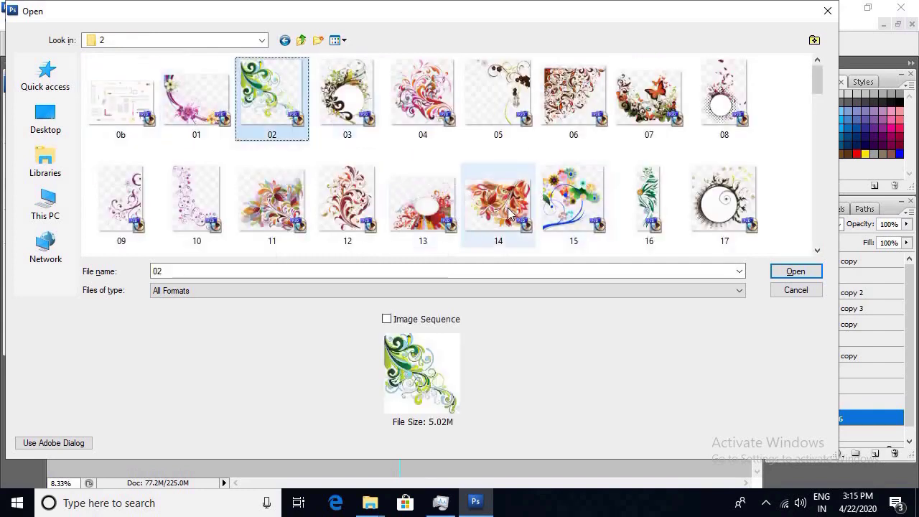
scroll(508, 213, "down", 1)
scroll(509, 213, "down", 1)
scroll(508, 213, "down", 1)
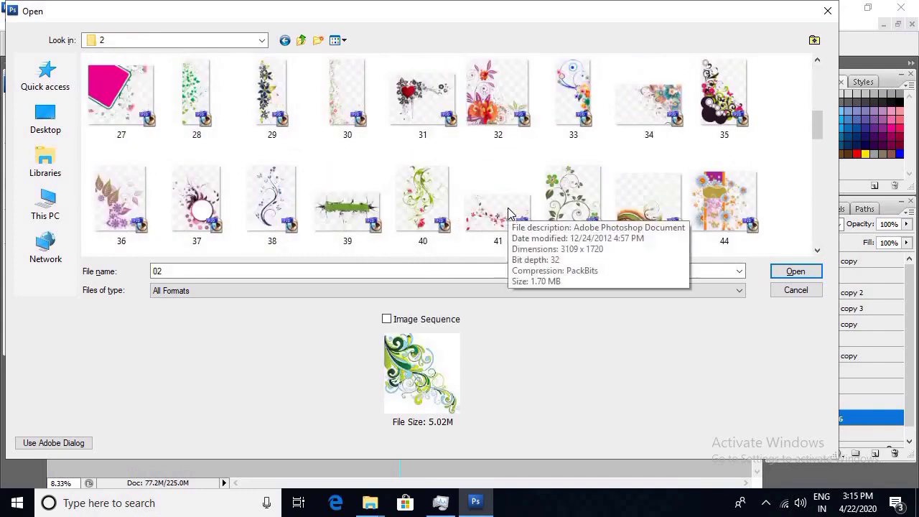
scroll(508, 213, "down", 1)
scroll(508, 213, "up", 2)
scroll(508, 213, "up", 1)
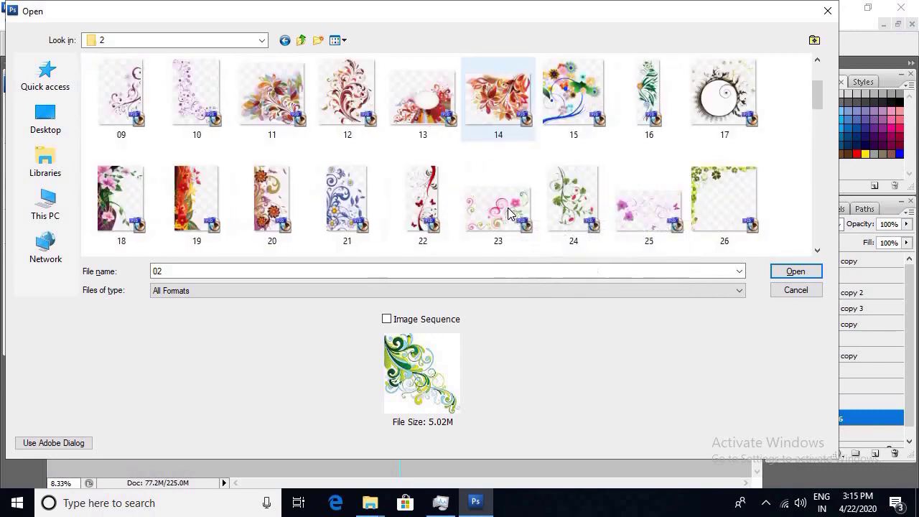
scroll(508, 213, "up", 1)
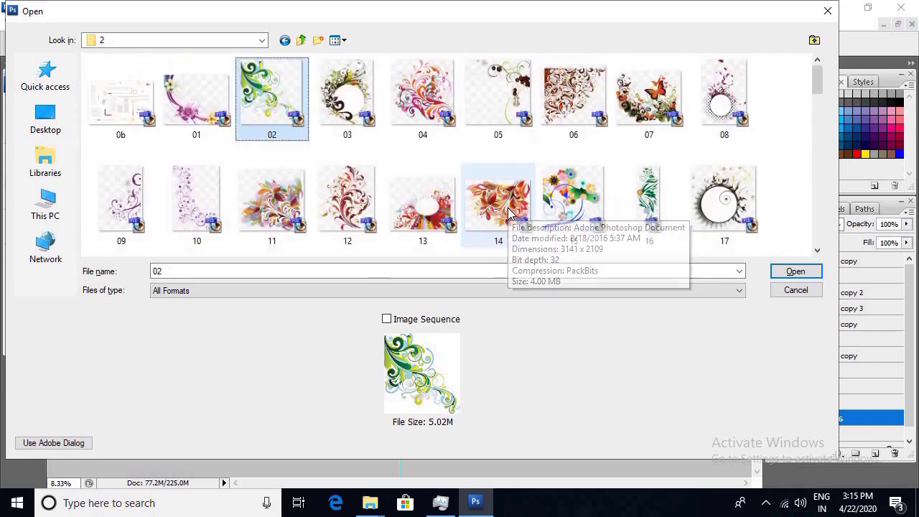
double_click(277, 87)
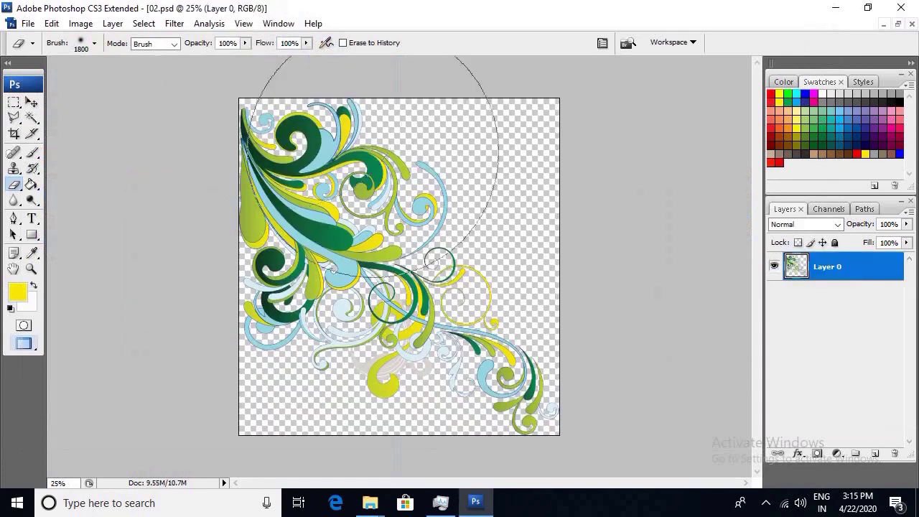
Cut the whole swirl, close 02.psd without saving, and paste it into the album.
key("v")
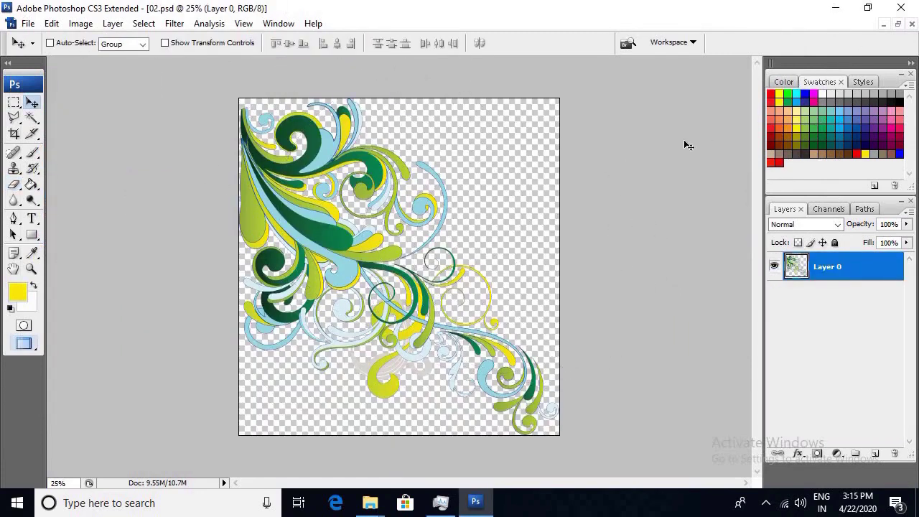
key("ctrl+a")
key("Delete")
key("ctrl+w")
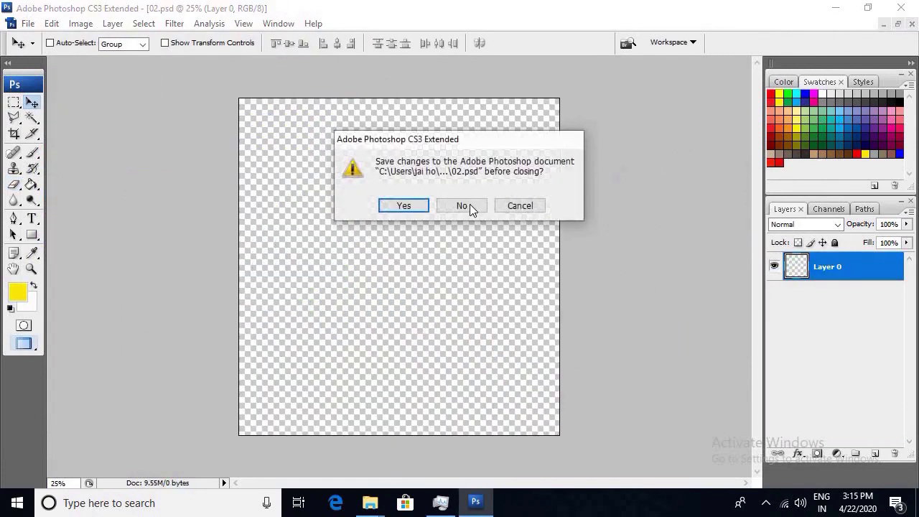
left_click(463, 206)
key("ctrl+v")
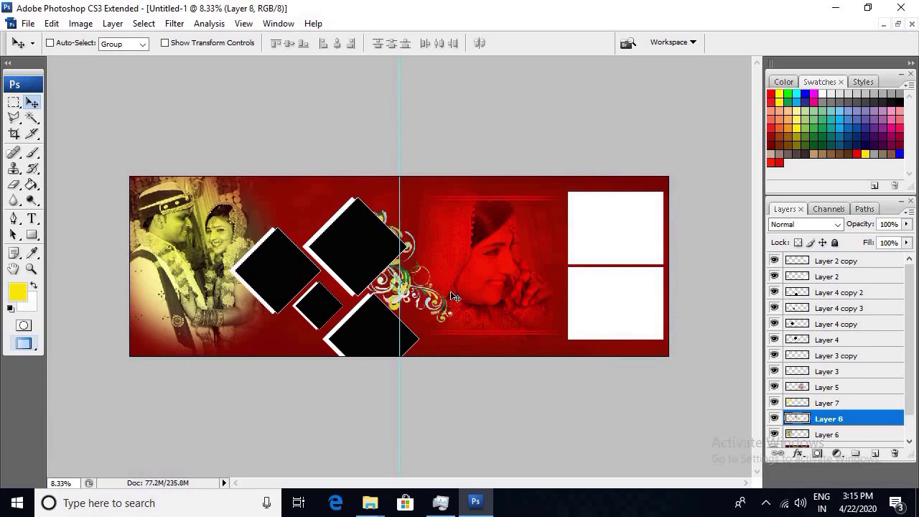
Position the swirl ornament at the top-left above the couple photo.
mouse_move(424, 287)
left_mouse_down()
mouse_move(283, 195)
mouse_move(311, 244)
left_mouse_up()
key("ctrl+t")
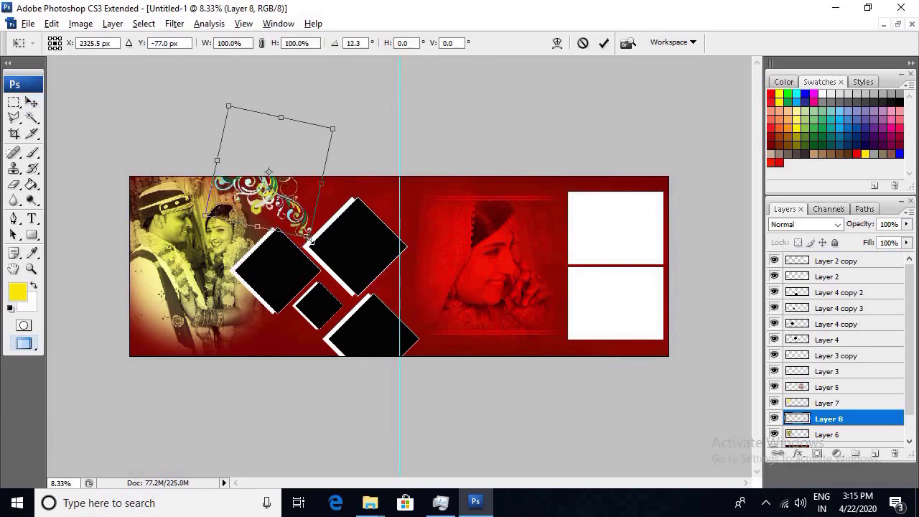
left_click_drag(286, 194, 293, 193)
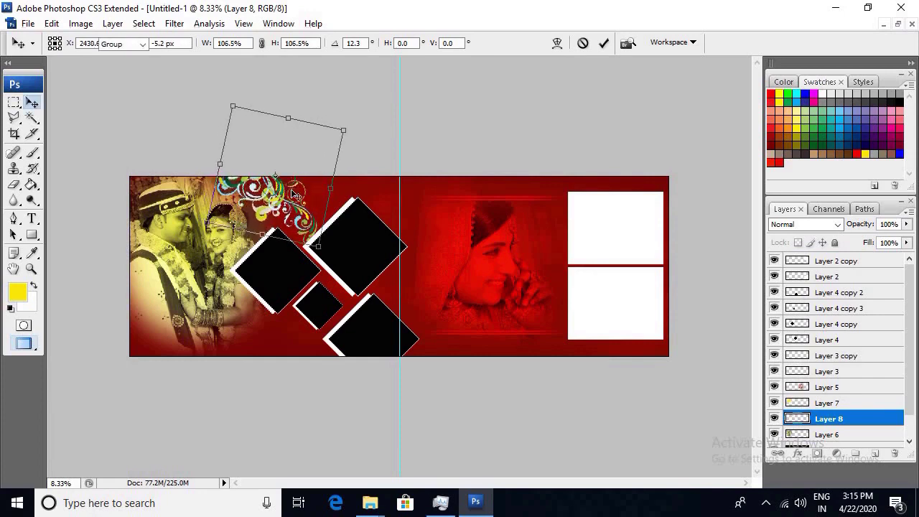
key("Return")
Compare blend modes on the swirl layer and settle on Overlay.
left_click(801, 227)
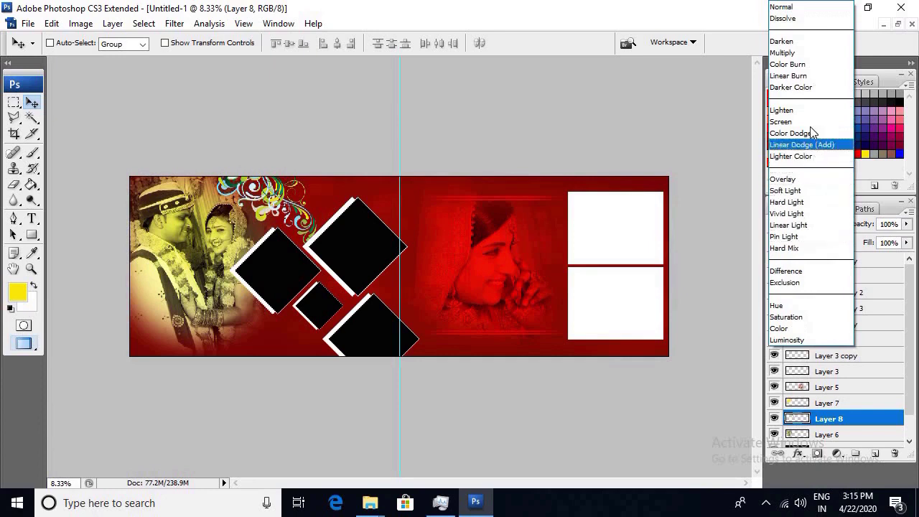
left_click(802, 180)
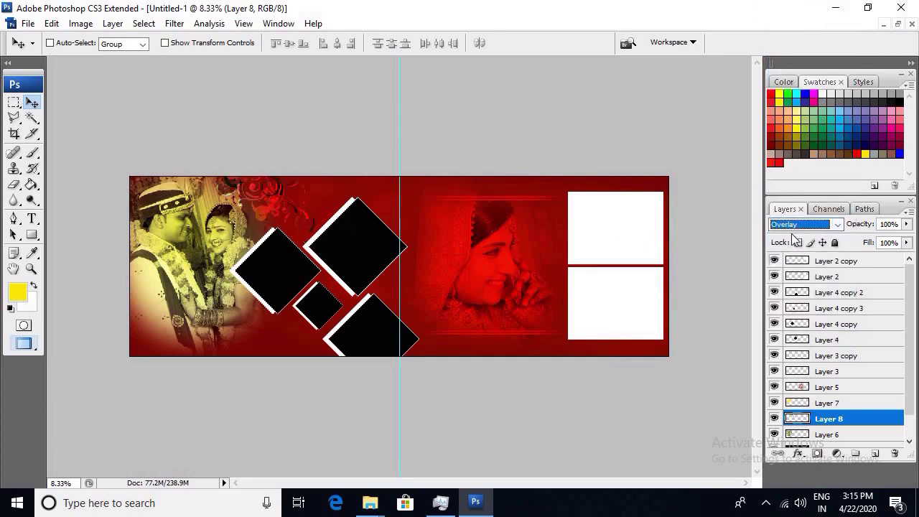
key("Down")
key("Up")
key("Down")
key("Down")
key("Down")
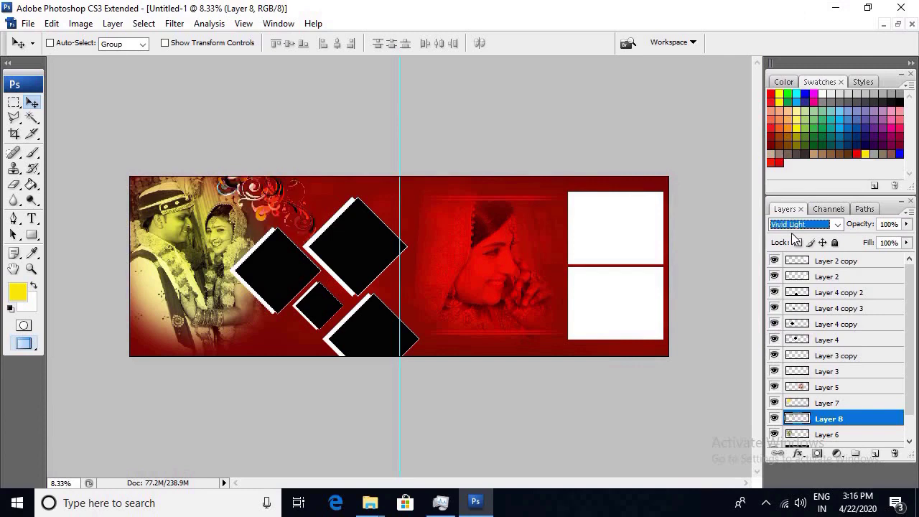
key("Down")
key("Down")
key("Down")
key("Down")
key("Down")
key("Down")
key("Down")
key("Up")
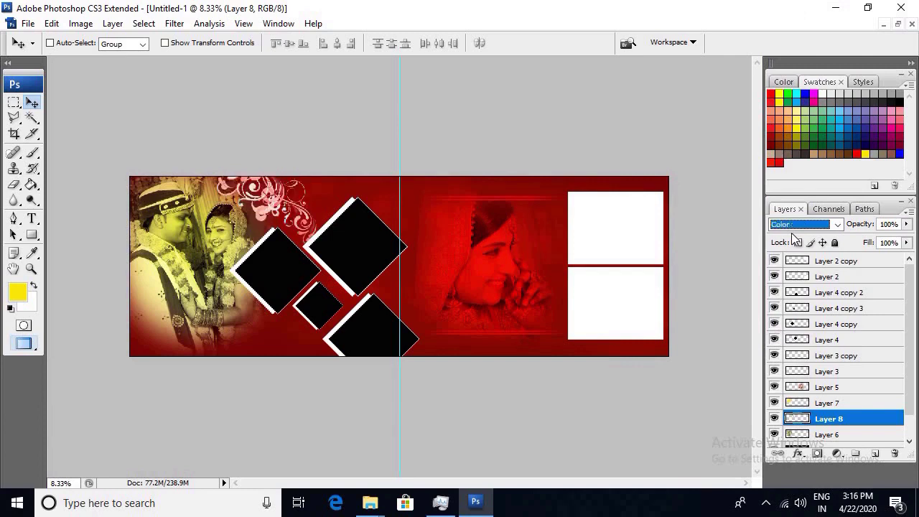
key("Up")
key("Up")
key("Up")
key("Up")
key("Up")
key("Up")
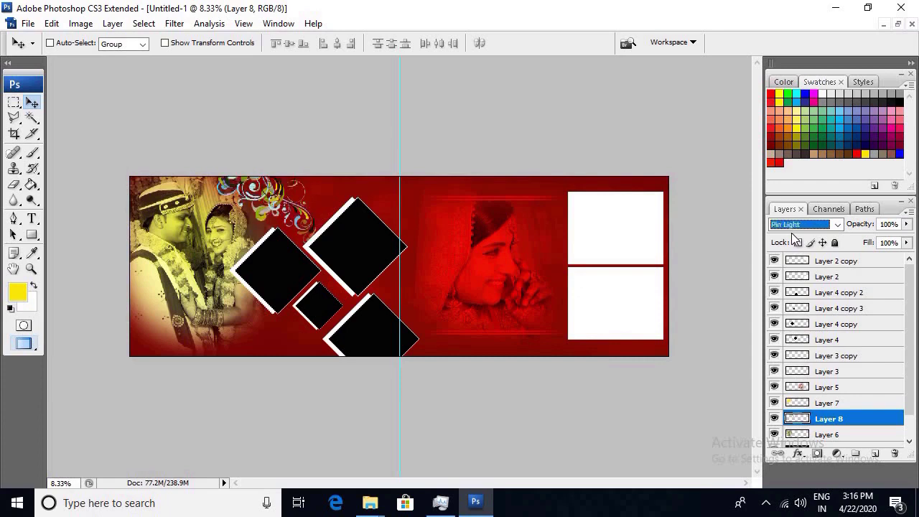
key("Up")
key("Up")
key("Up")
key("Up")
key("Up")
key("Down")
key("Down")
key("Up")
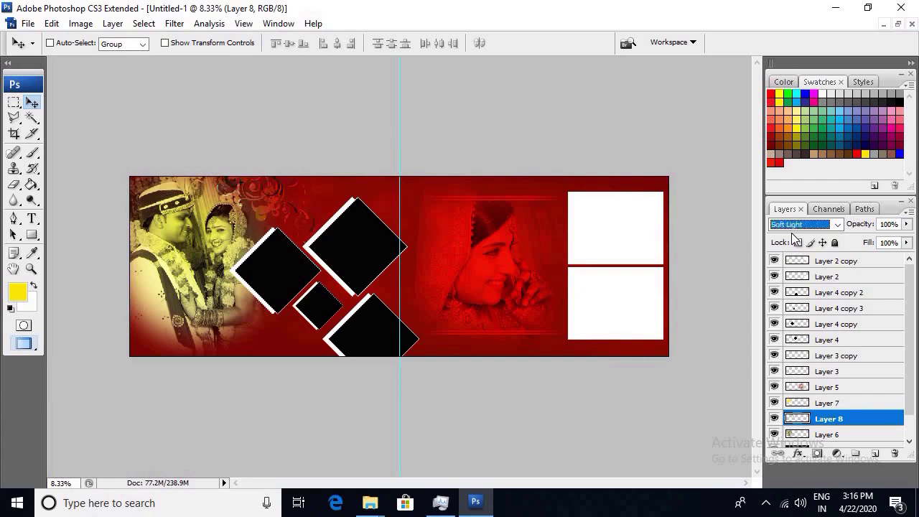
key("Up")
key("Up")
key("Up")
left_click(796, 228)
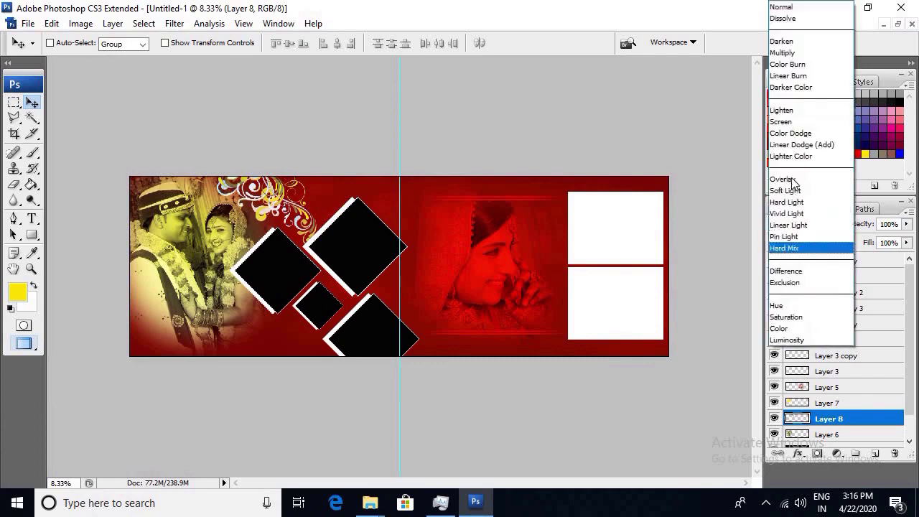
left_click(795, 179)
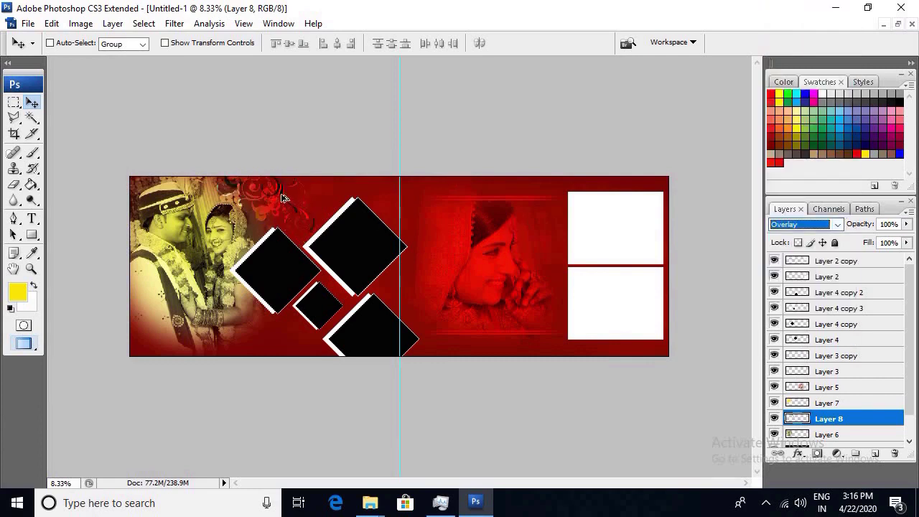
Add a swirl copy at the photo's bottom-left, rotated -75.8° and scaled 118%, then start opening a file.
mouse_move(282, 198)
left_mouse_down()
mouse_move(289, 359)
mouse_move(287, 313)
left_mouse_up()
key("ctrl+t")
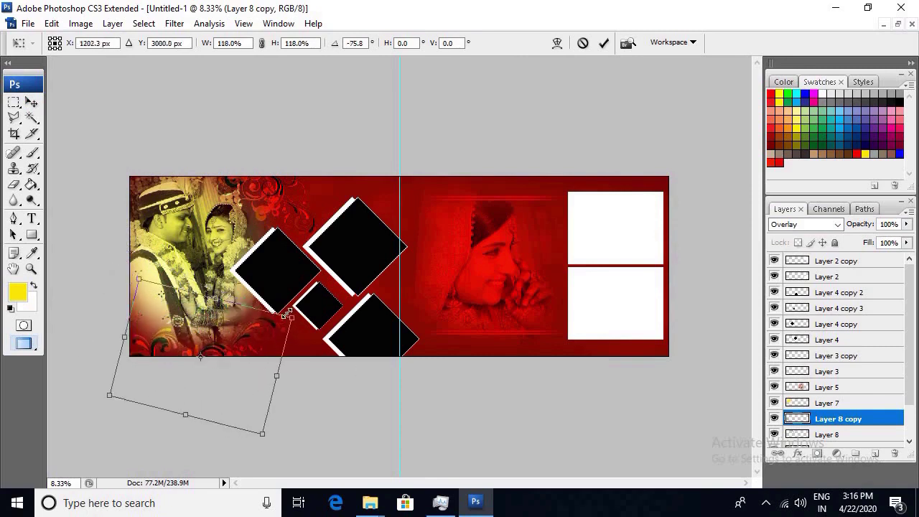
key("Return")
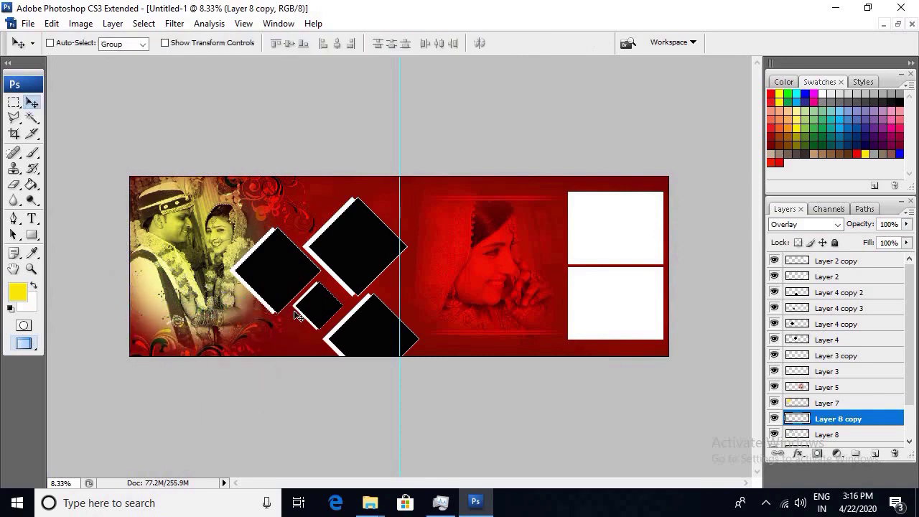
key("ctrl+o")
key("BackSpace")
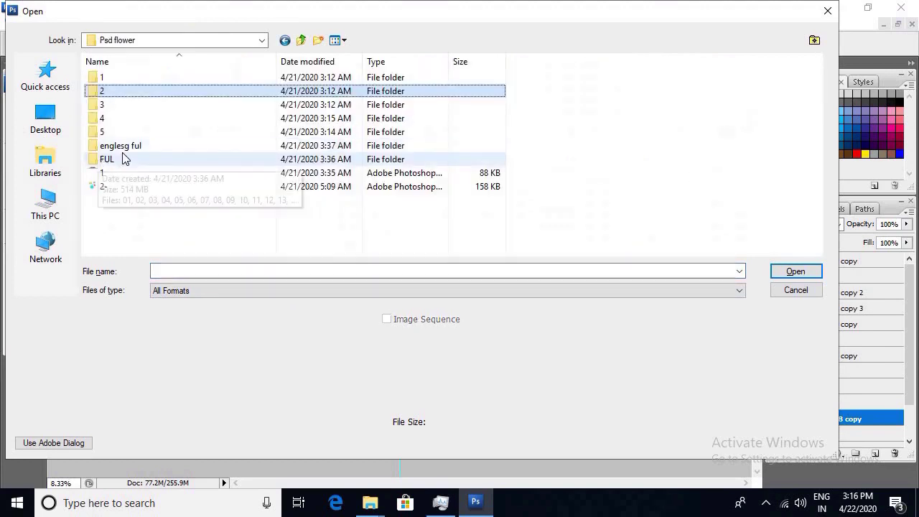
Open (21).psd from the LATTER folder, dismissing the missing-fonts warning.
key("BackSpace")
double_click(118, 89)
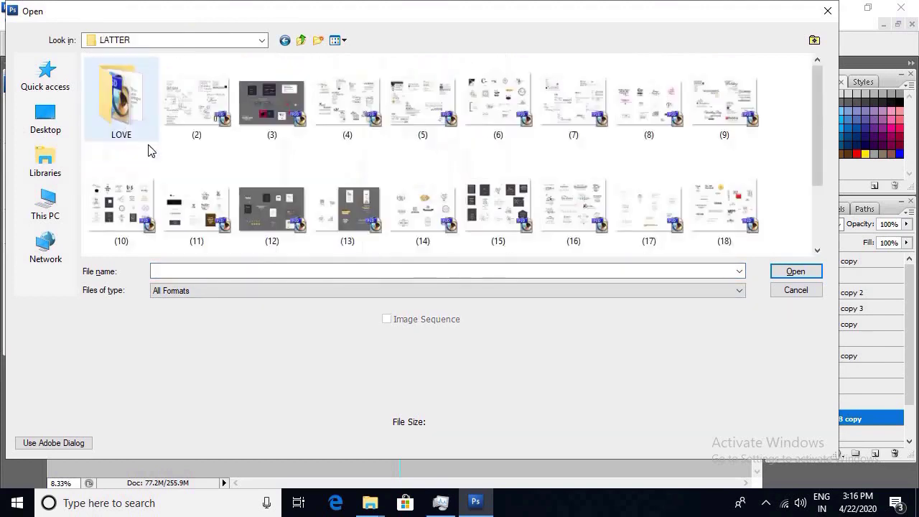
scroll(151, 150, "down", 2)
left_click(419, 219)
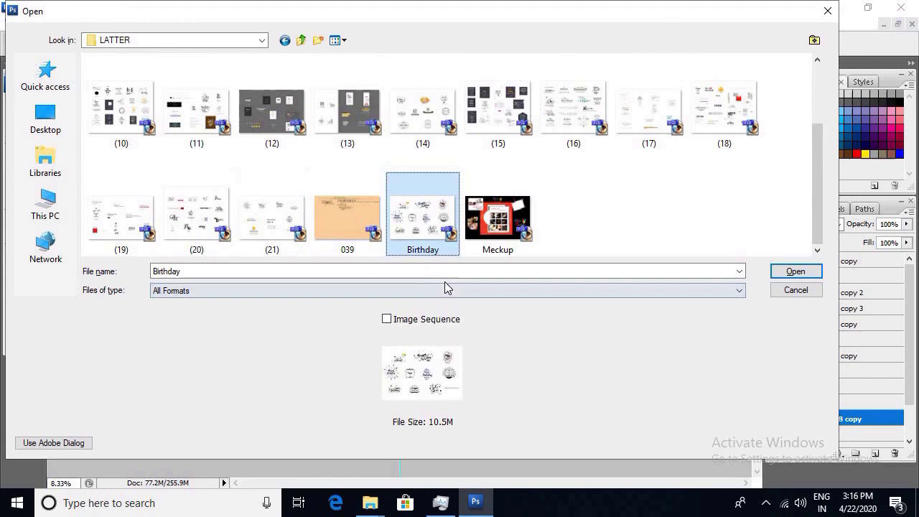
left_click(333, 225)
double_click(301, 252)
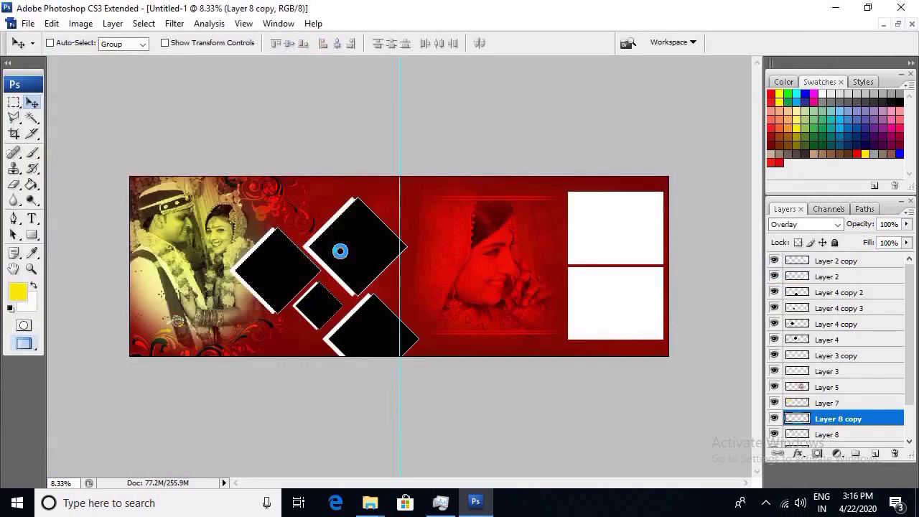
key("Return")
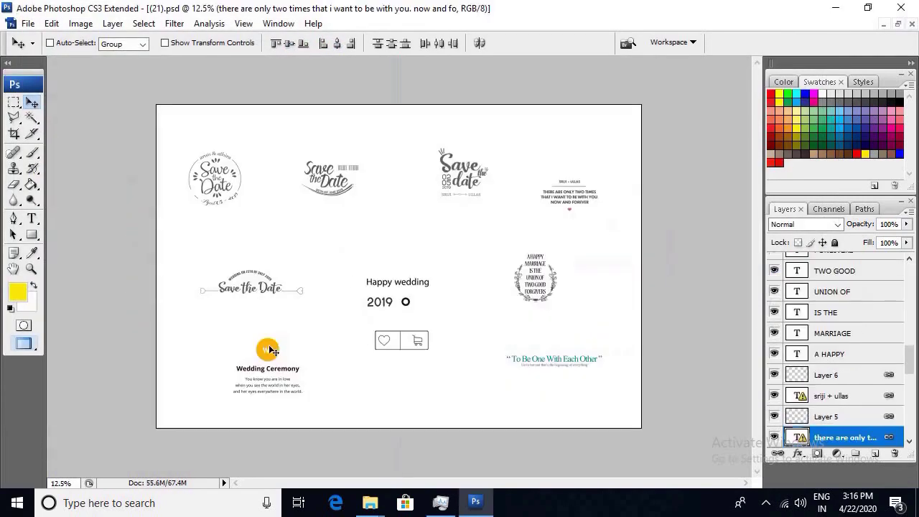
Drag the Services 01 Wedding Ceremony group into the album spread and zoom in on it.
left_click(268, 354)
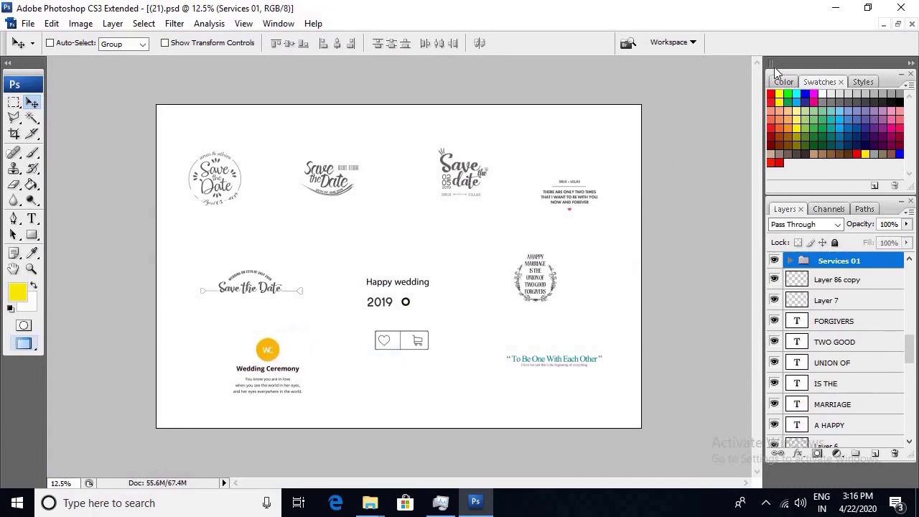
left_click(899, 24)
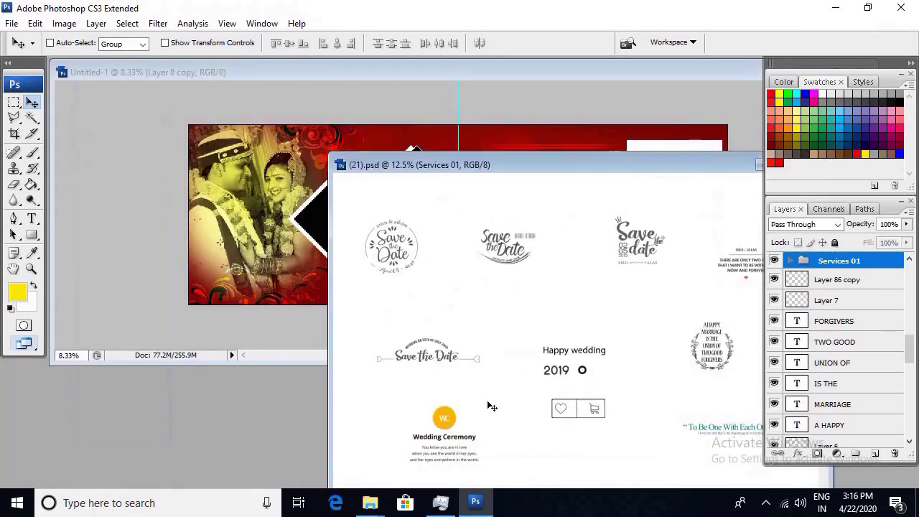
mouse_move(573, 151)
left_mouse_down()
mouse_move(273, 300)
mouse_move(352, 290)
left_mouse_up()
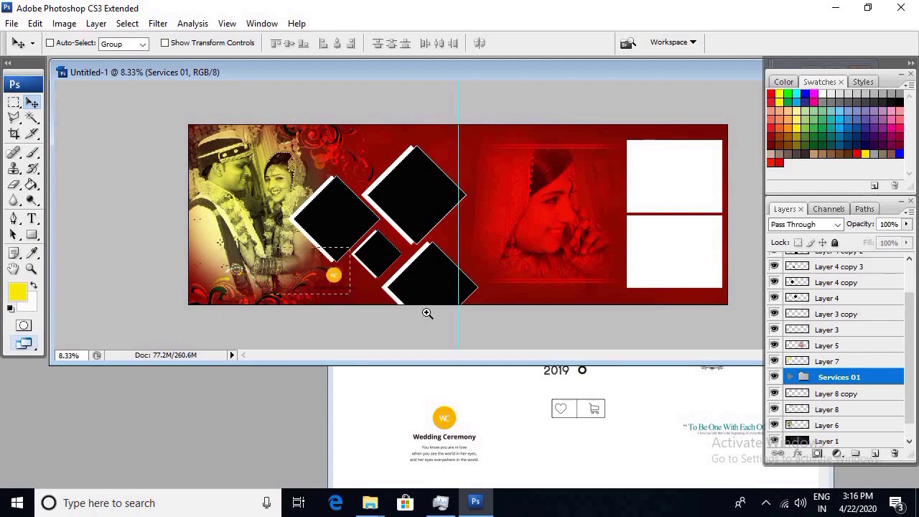
left_click_drag(427, 314, 256, 247)
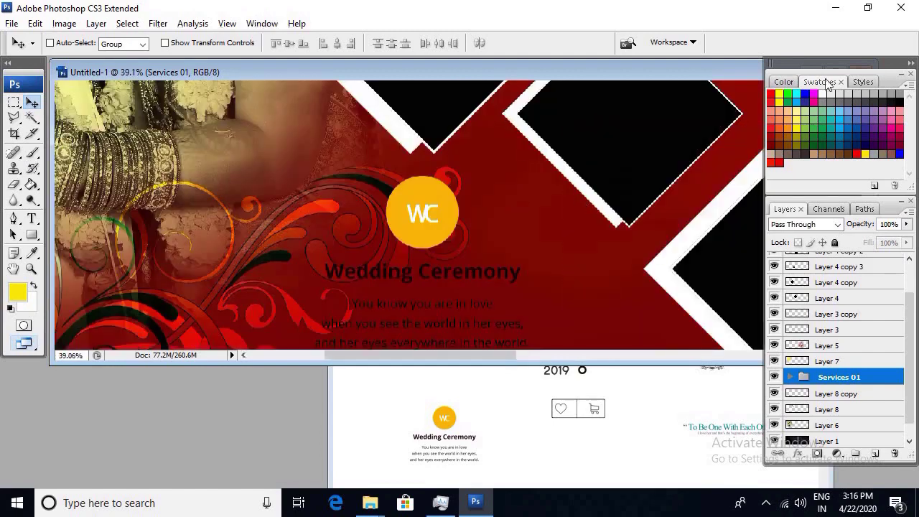
Nudge the badge up and right and fill the Wedding Ceremony heading with white.
double_click(727, 67)
left_click_drag(412, 407, 445, 381)
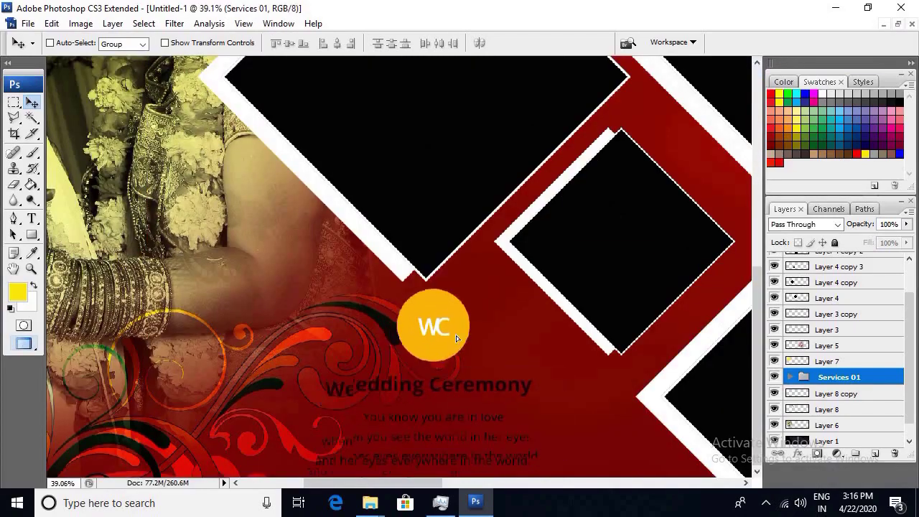
right_click(451, 385)
left_click(498, 403)
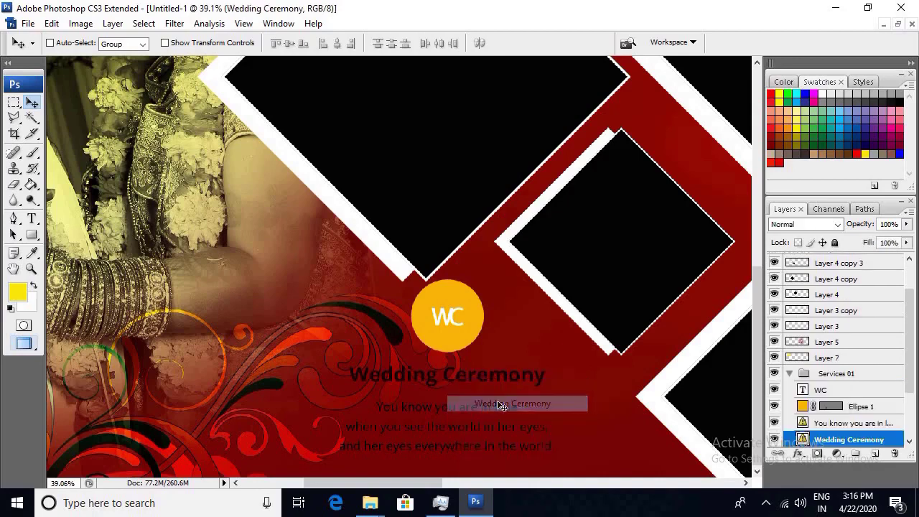
key("d")
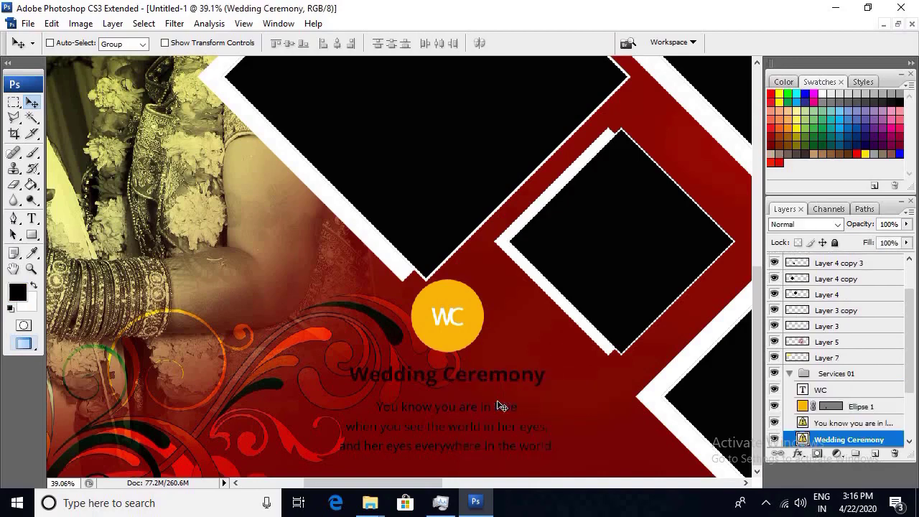
key("ctrl+BackSpace")
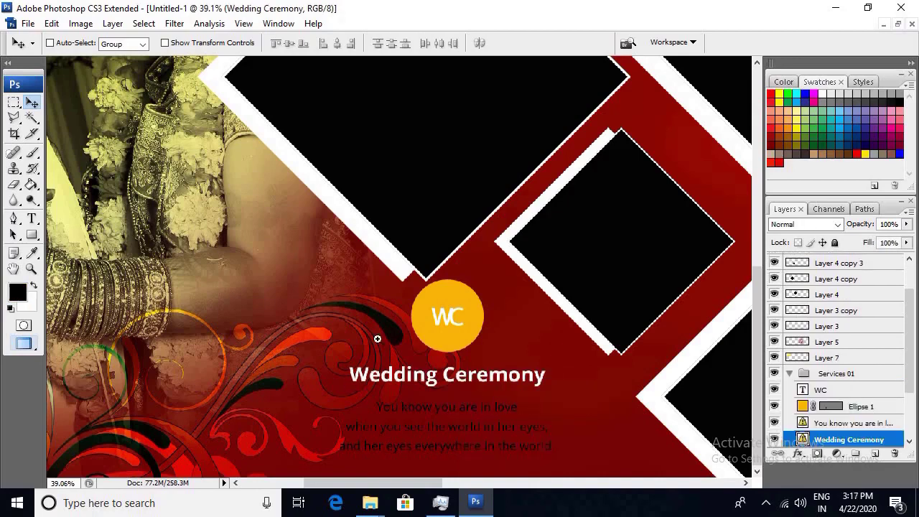
Make the love verse text layer white as well.
left_click_drag(639, 476, 330, 293)
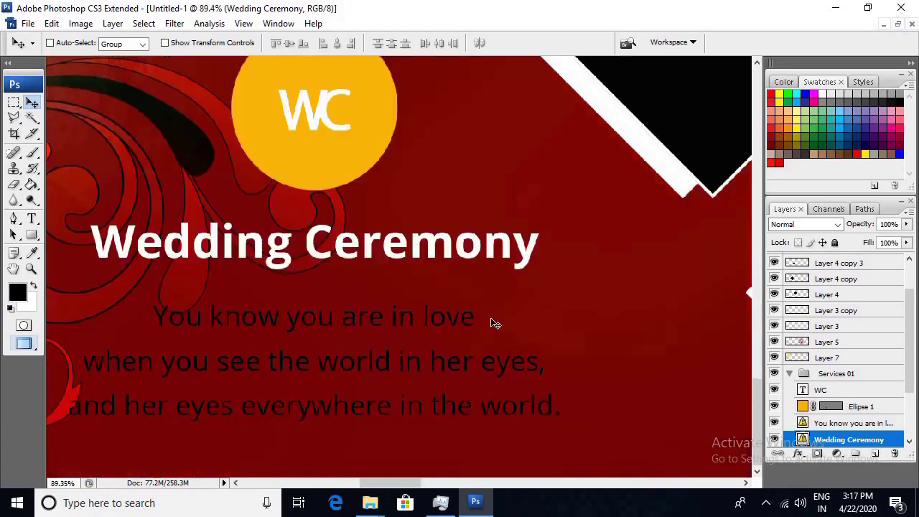
right_click(463, 323)
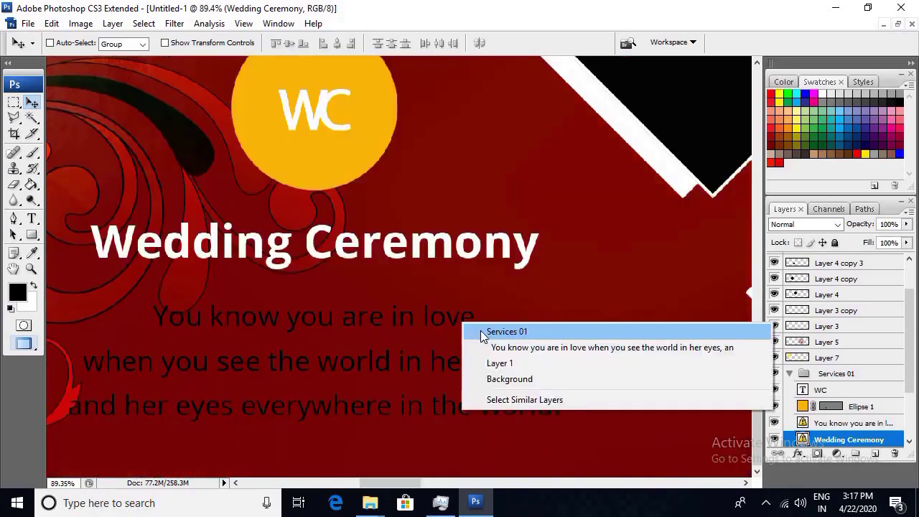
left_click(499, 347)
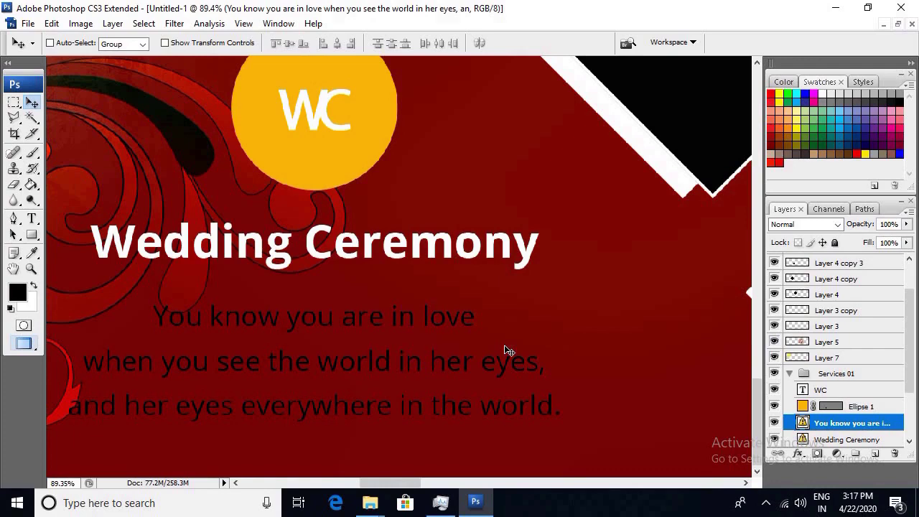
key("ctrl+0")
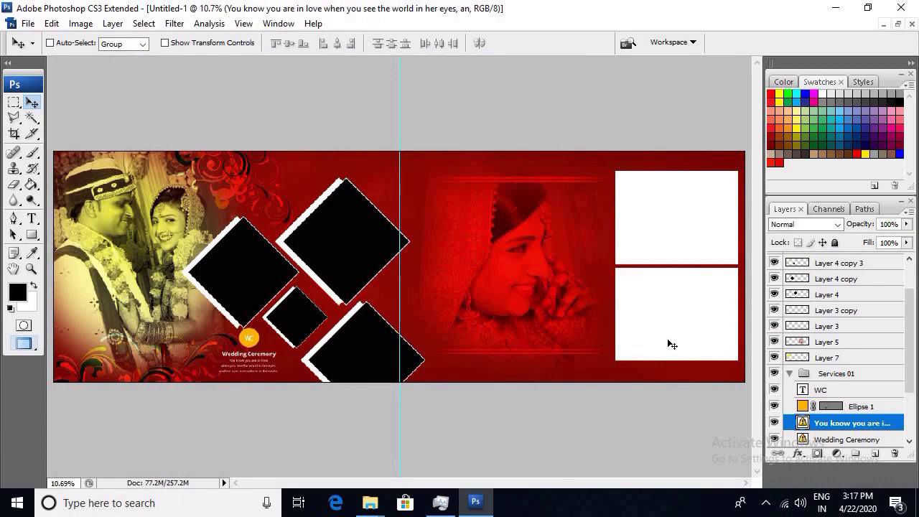
Select Layer 2, then drag _MG_9071 from the Netural Explorer window onto Photoshop.
right_click(695, 354)
left_click(692, 348)
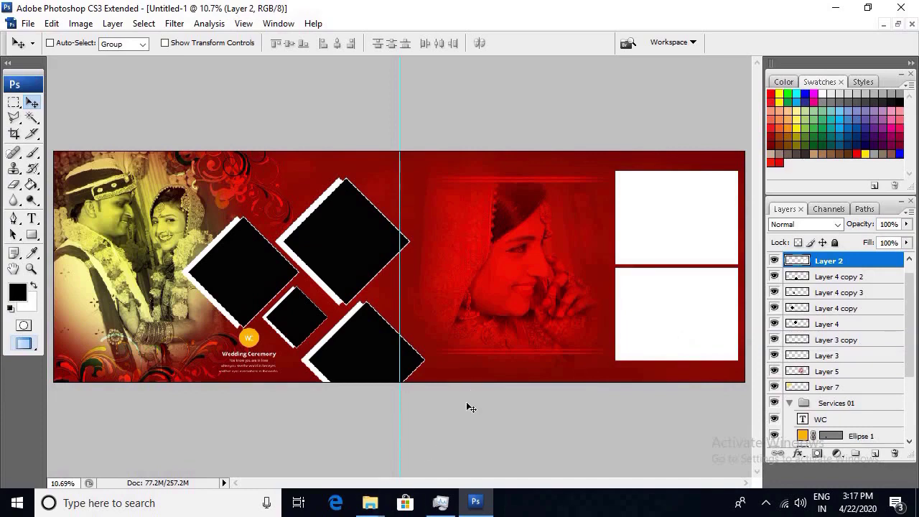
right_click(662, 307)
left_click(370, 503)
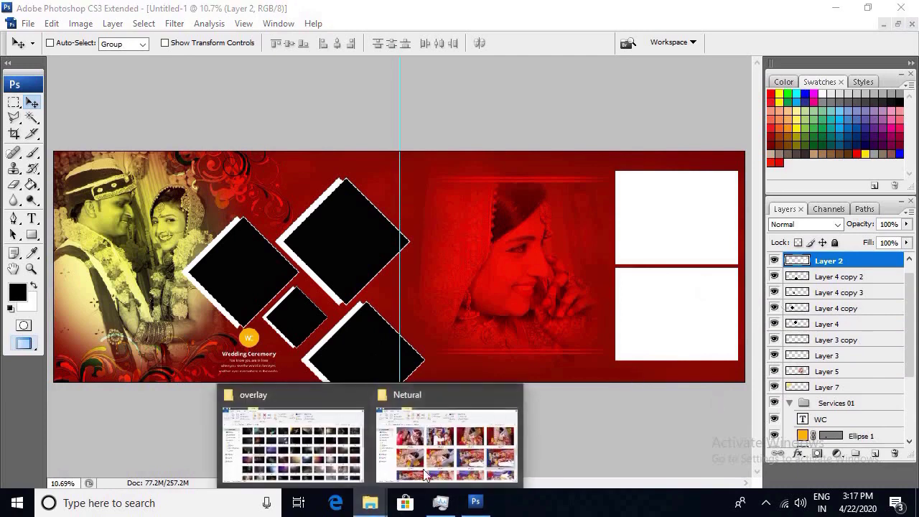
left_click(464, 444)
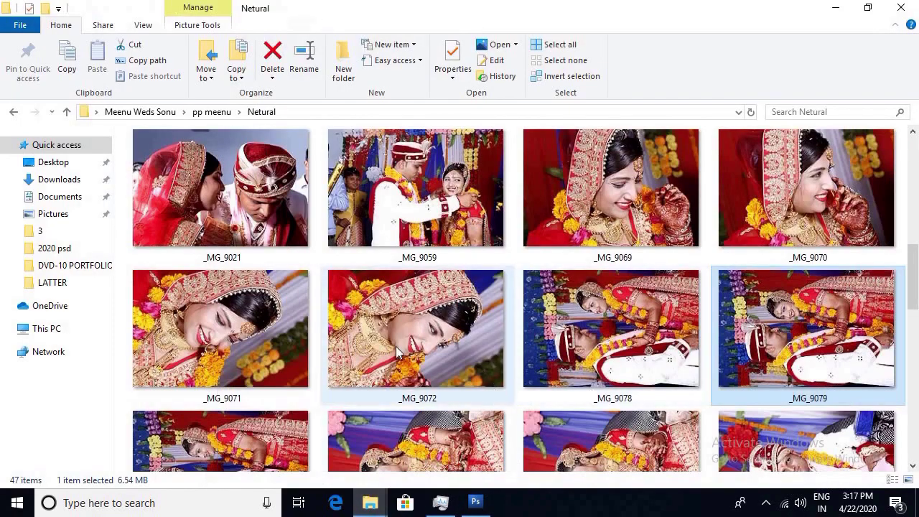
left_click_drag(224, 327, 482, 509)
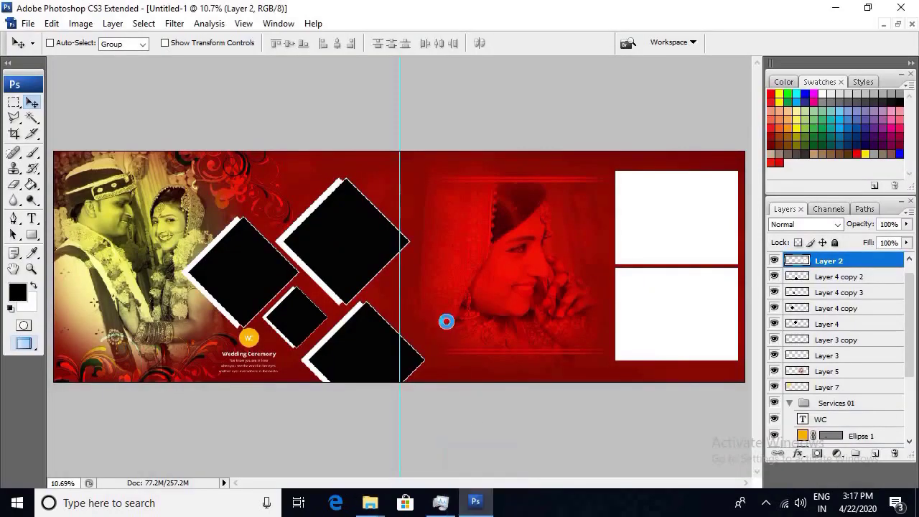
Open _MG_9071.jpg, rotate it to portrait, copy it and close it unsaved.
left_click_drag(482, 509, 452, 223)
key("alt+i")
key("e")
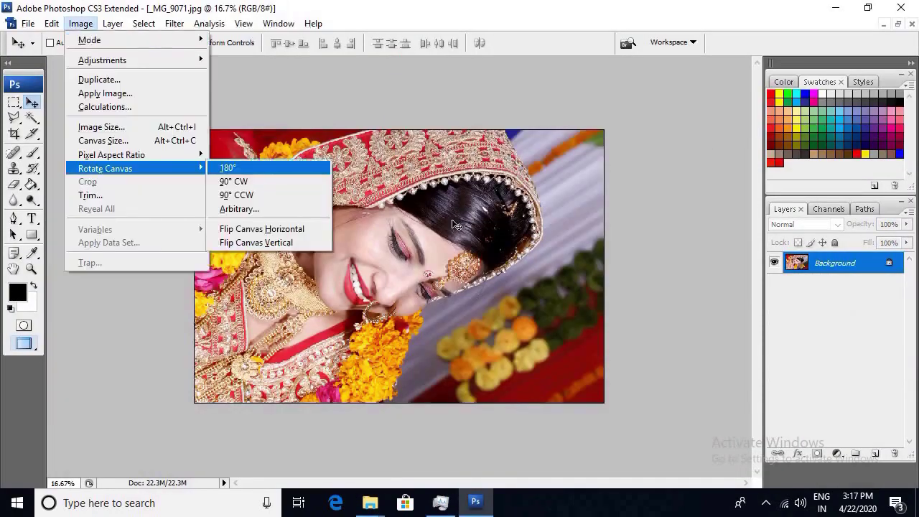
key("Down")
key("Down")
key("Return")
key("ctrl+w")
left_click(461, 208)
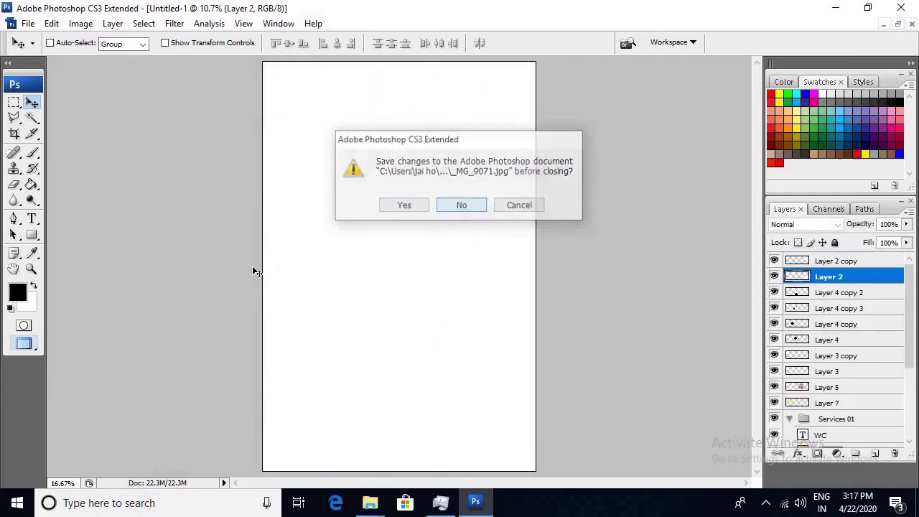
Paste the photo into the left black diamond, enlarged to 152% on the bride's smile.
right_click(252, 267)
left_click(257, 284)
key("w")
left_click(257, 283)
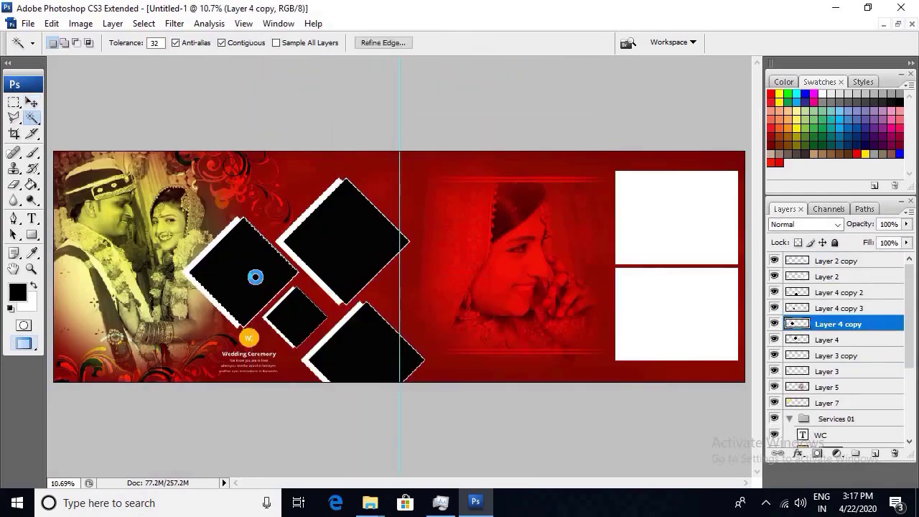
key("ctrl+shift+v")
key("ctrl+t")
left_click_drag(272, 280, 295, 342)
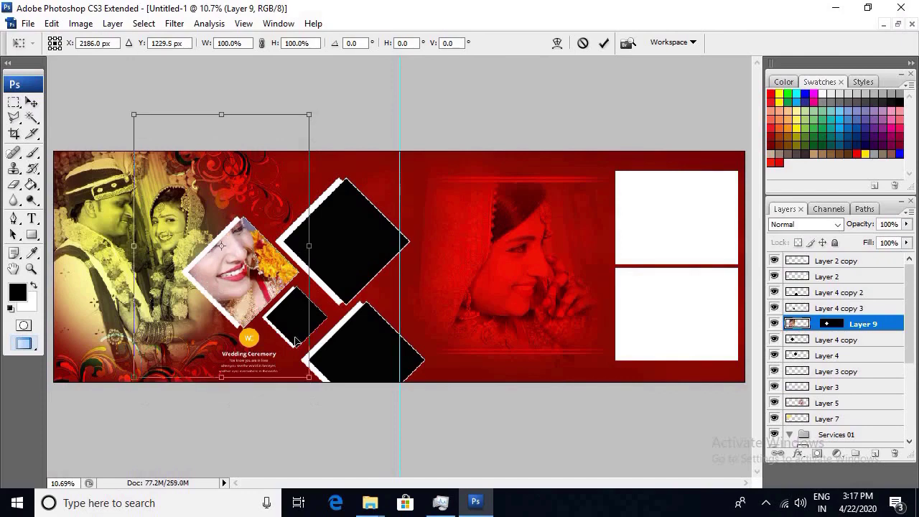
left_click_drag(332, 405, 382, 463)
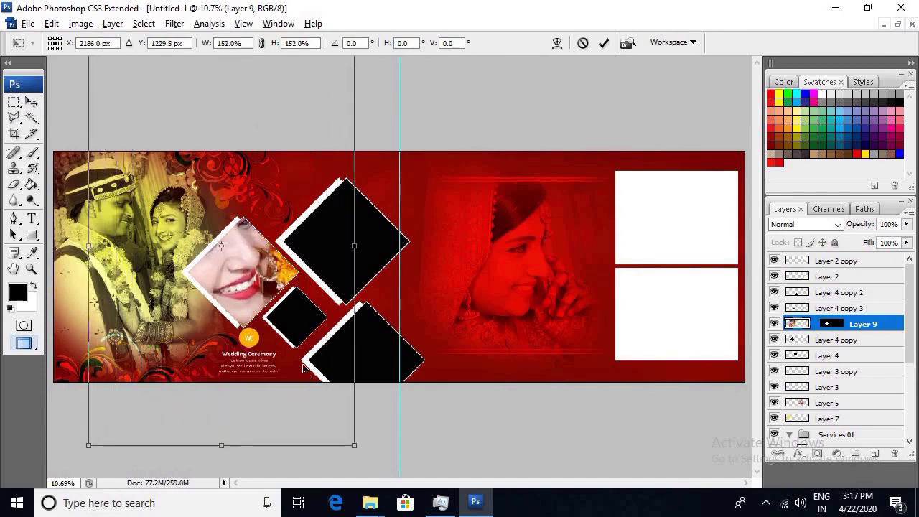
mouse_move(283, 343)
left_mouse_down()
mouse_move(267, 339)
mouse_move(275, 330)
left_mouse_up()
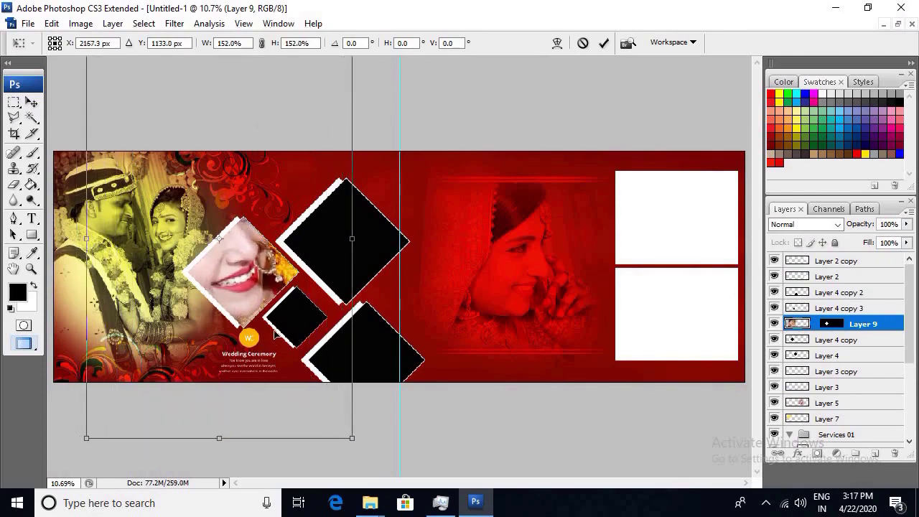
key("Return")
Paste the photo into the upper diamond, enlarged to 176.3% and slightly rotated on the jewellery.
right_click(352, 254)
left_click(361, 262)
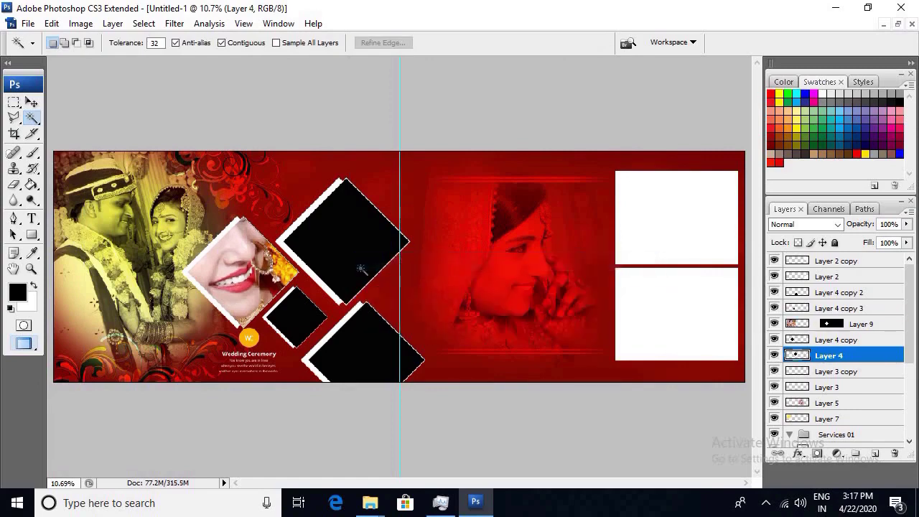
key("ctrl+shift+v")
key("ctrl+t")
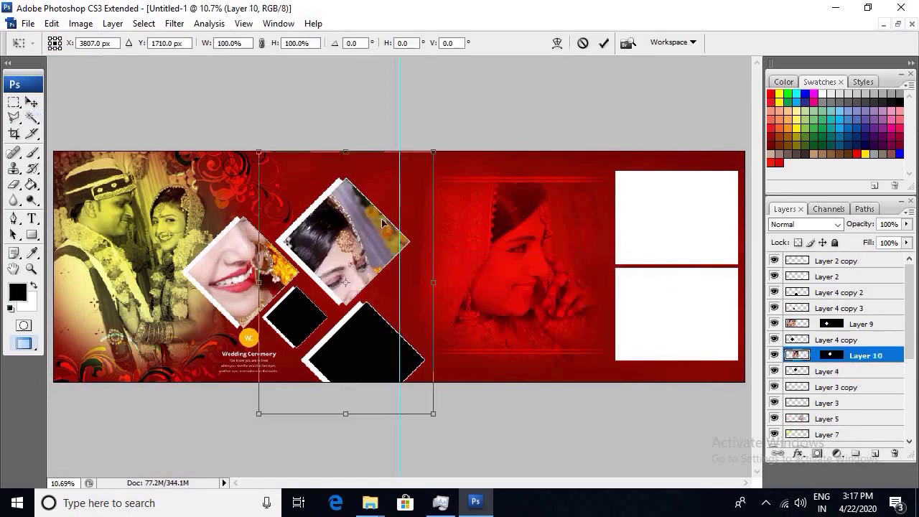
left_click_drag(394, 236, 410, 223)
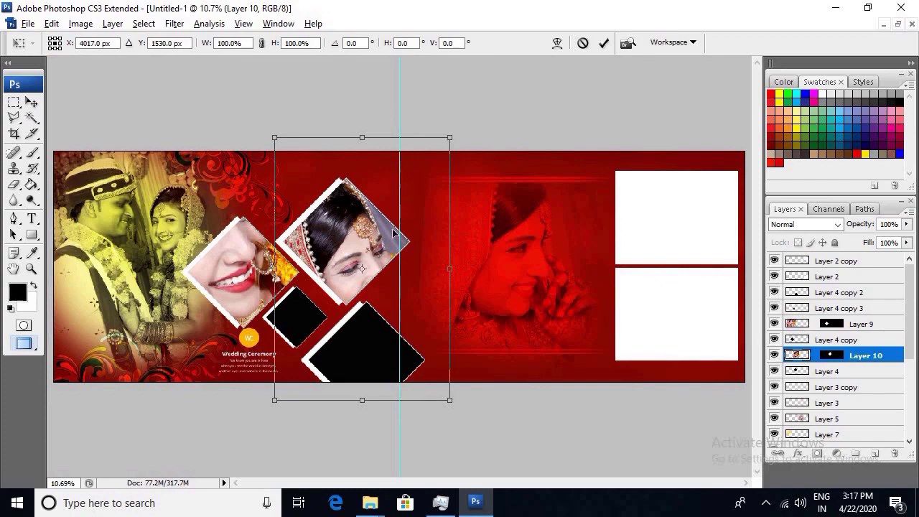
left_click_drag(394, 233, 361, 119)
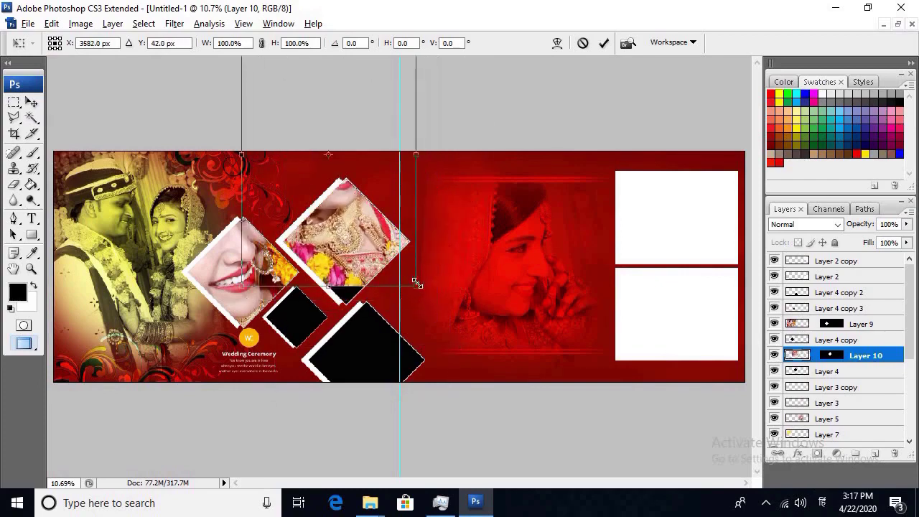
left_click_drag(416, 282, 482, 383)
left_click_drag(368, 316, 367, 273)
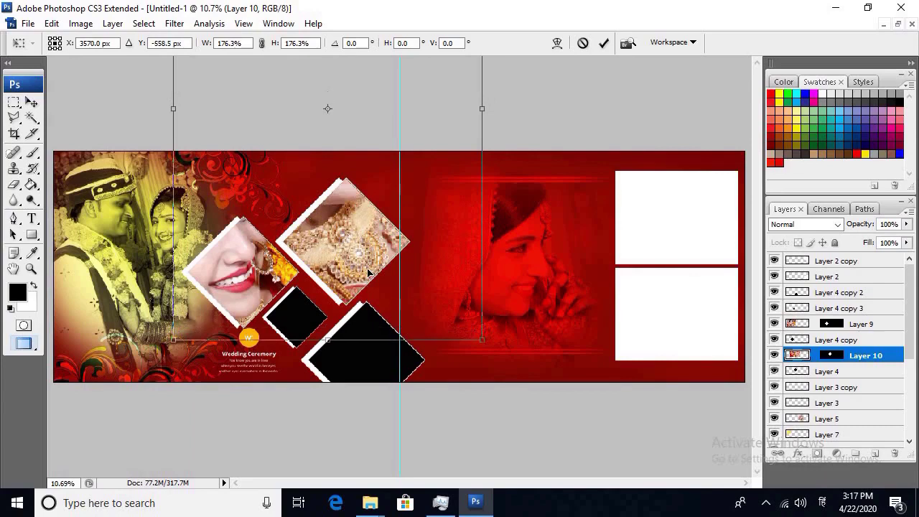
key("Return")
key("ctrl+t")
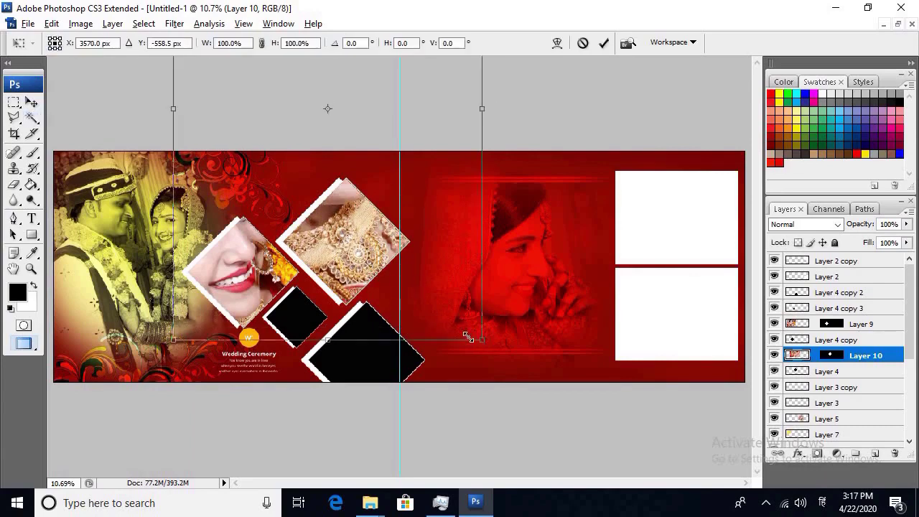
left_click_drag(468, 337, 476, 323)
key("Return")
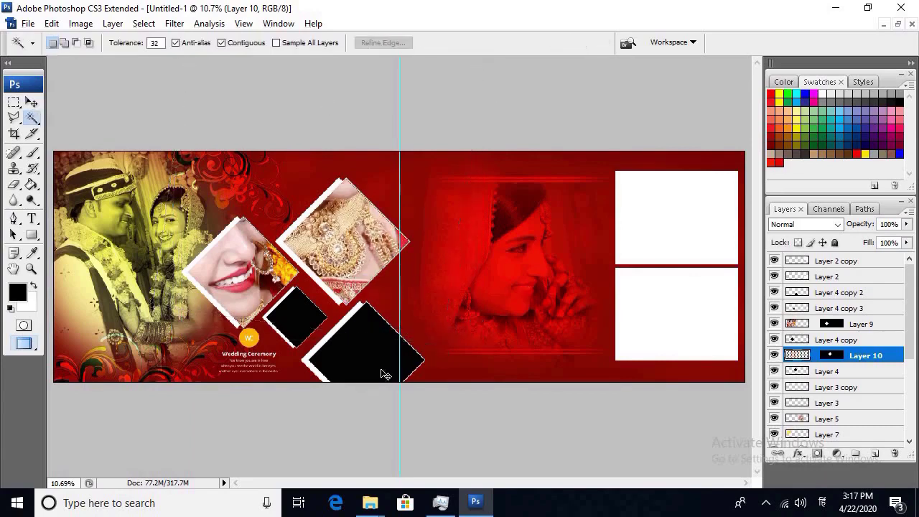
left_click(386, 375, "ctrl")
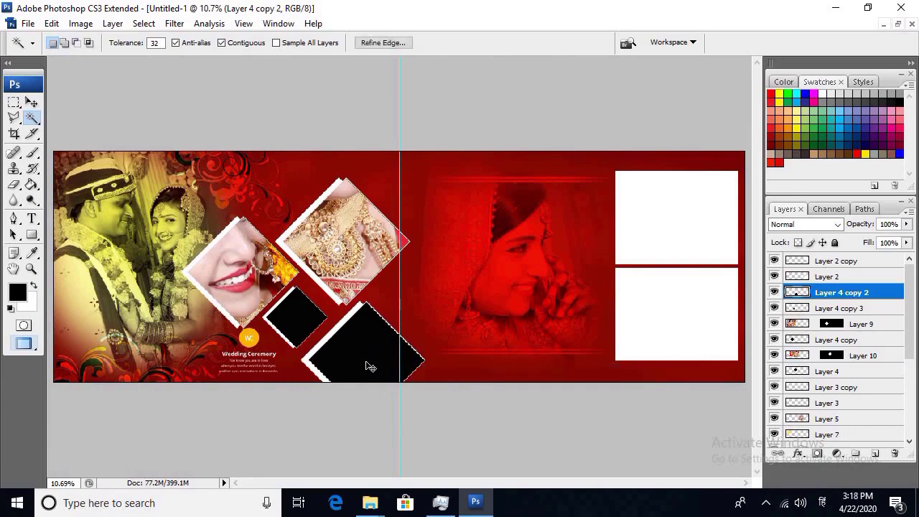
Paste the photo into the bottom diamond, enlarged to 157.7% and repositioned.
key("ctrl+shift+v")
key("ctrl+t")
left_click_drag(369, 366, 369, 466)
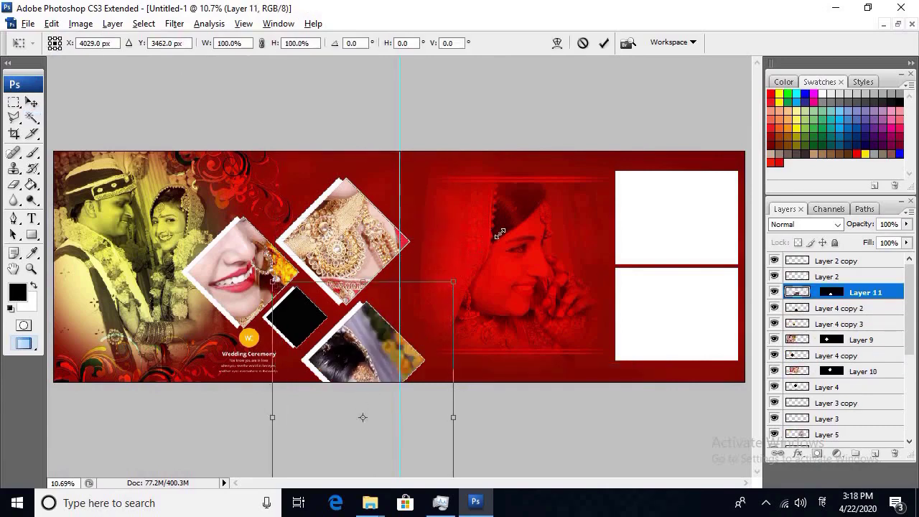
left_click_drag(450, 286, 500, 210)
left_click_drag(418, 327, 411, 318)
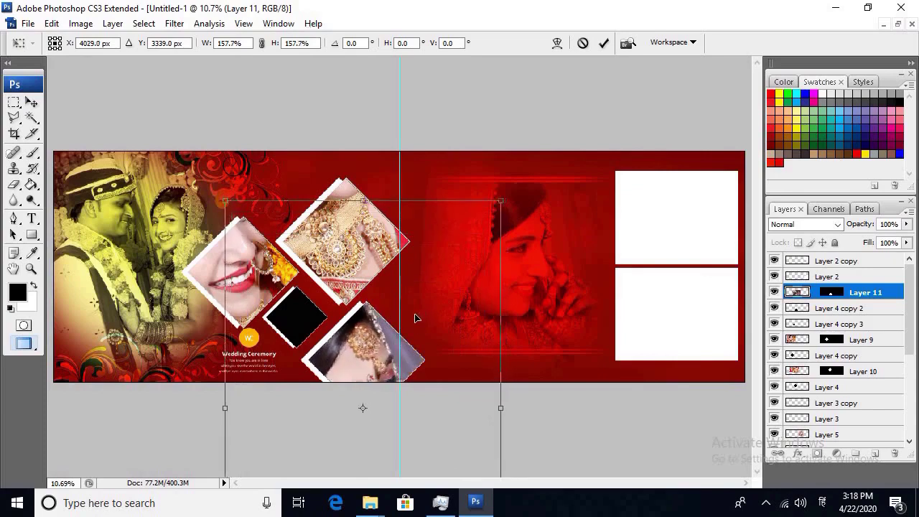
key("Return")
key("w")
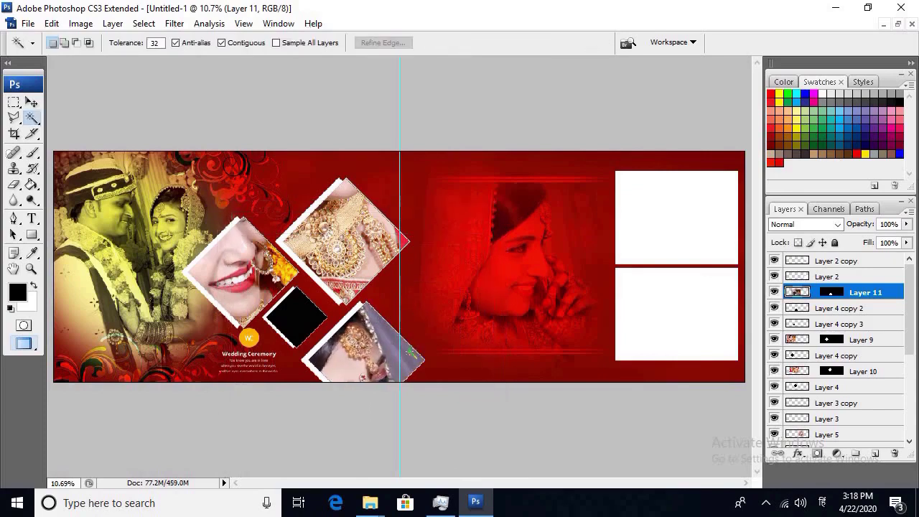
Paste the photo into the small middle diamond, rotated about 30° to show the bride's eyes.
right_click(314, 323)
left_click(323, 321)
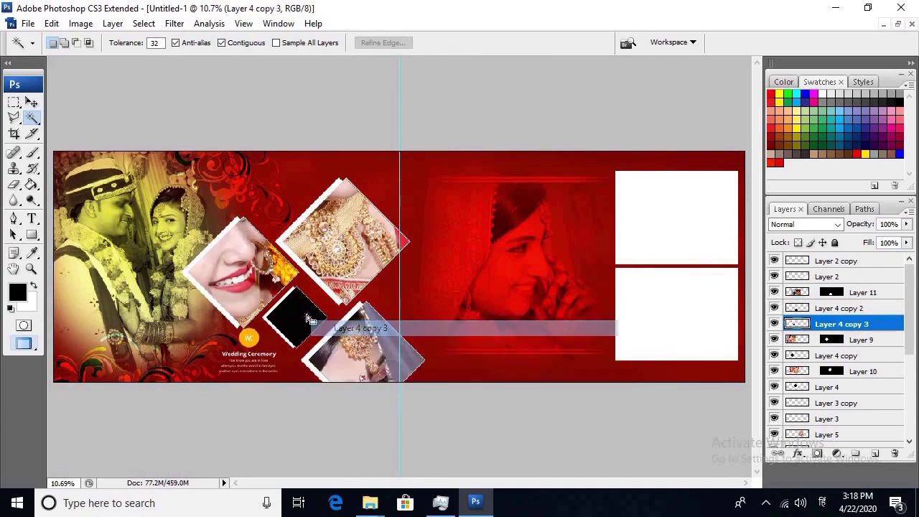
key("ctrl+j")
key("ctrl+shift+v")
key("ctrl+t")
left_click_drag(314, 323, 366, 318)
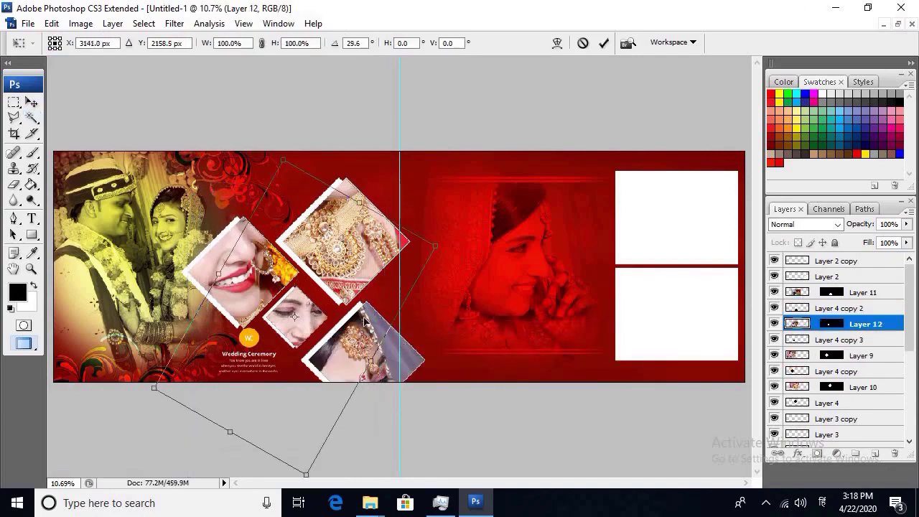
key("Return")
key("w")
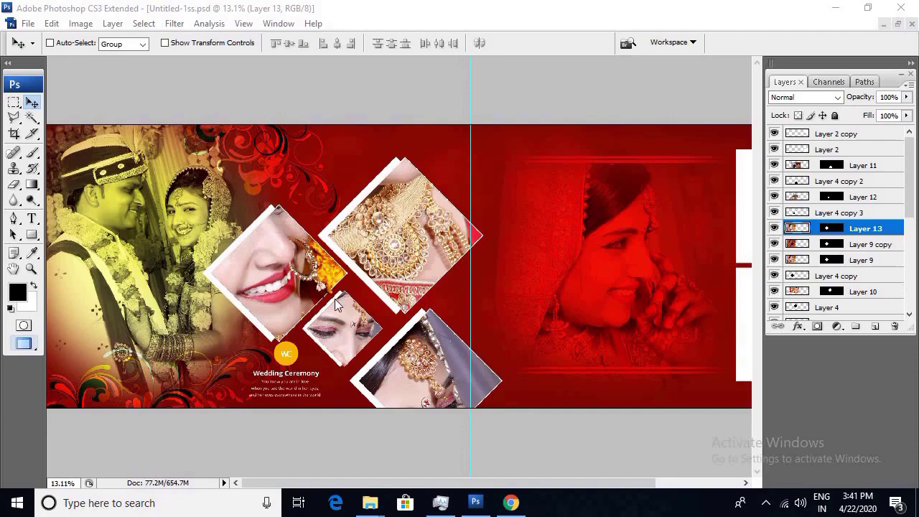
Duplicate Layer 13's smile photo and darken the copy to solid black with Lightness -100.
right_click(302, 260)
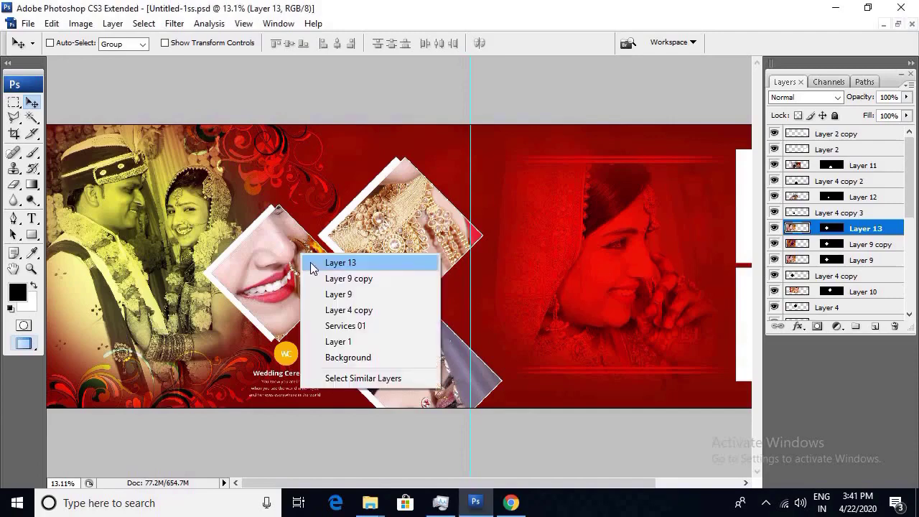
left_click(318, 262)
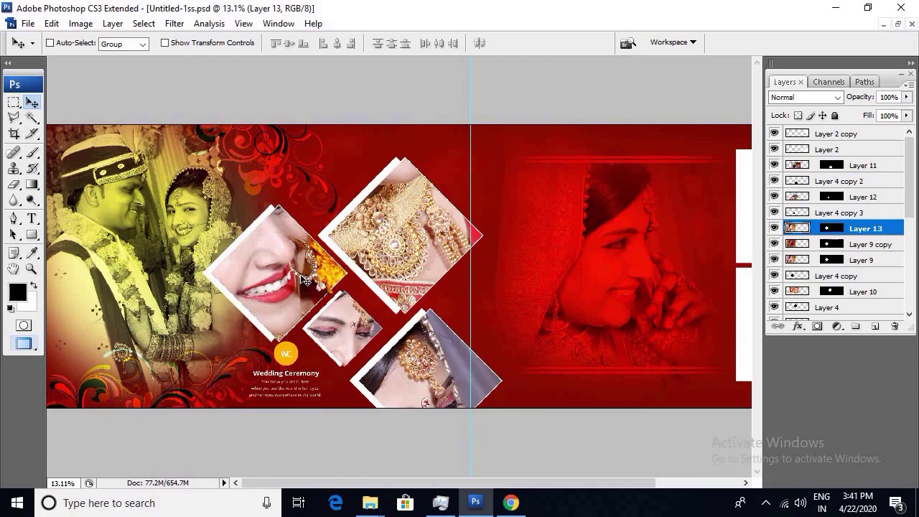
key("ctrl+j")
key("ctrl+u")
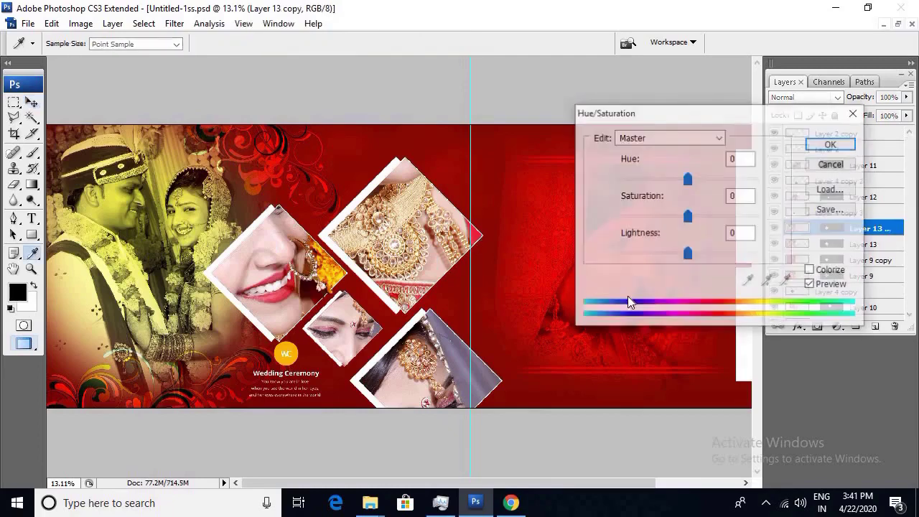
left_click_drag(687, 254, 614, 254)
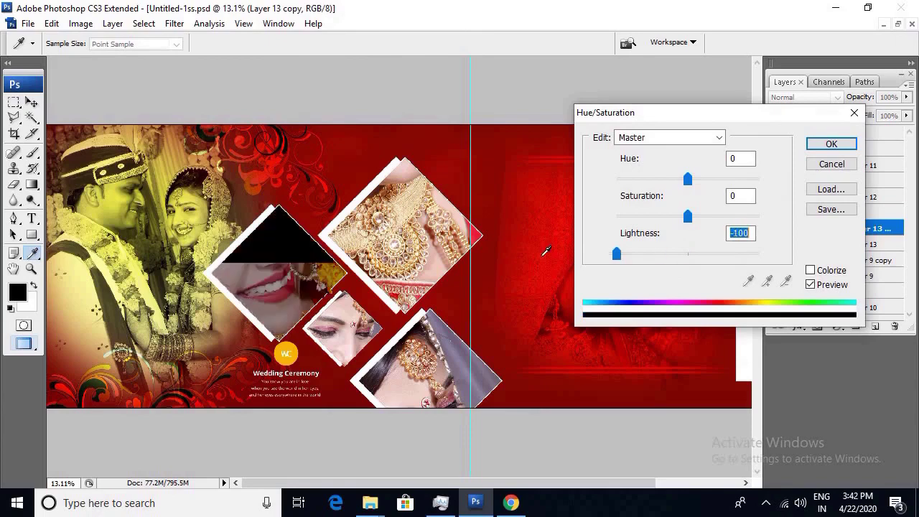
left_click(849, 145)
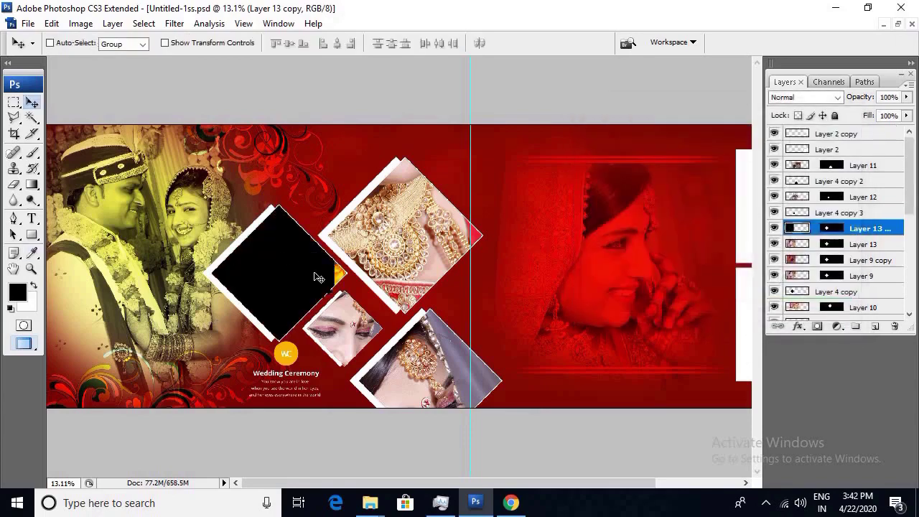
key("ctrl+z")
key("ctrl+z")
Apply a Spectrum preset Gradient Map to Layer 13 copy, turning the left diamond red.
key("alt+i")
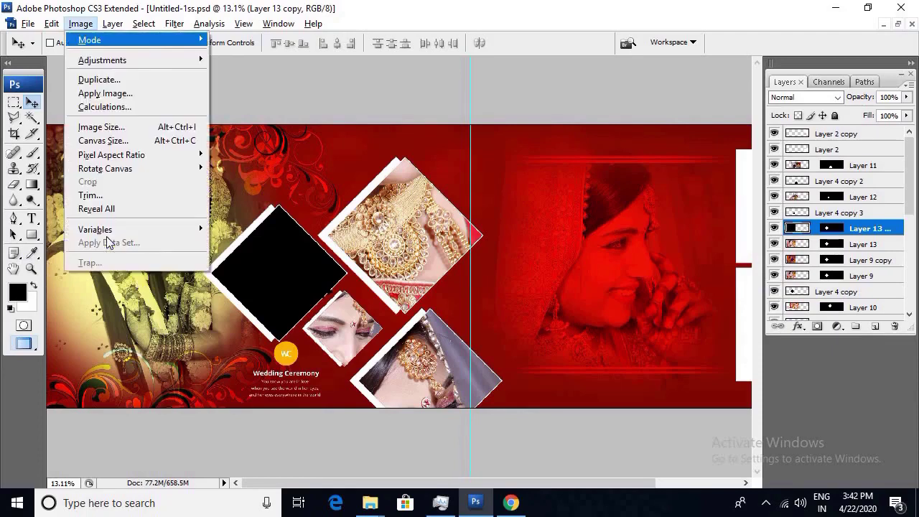
key("a")
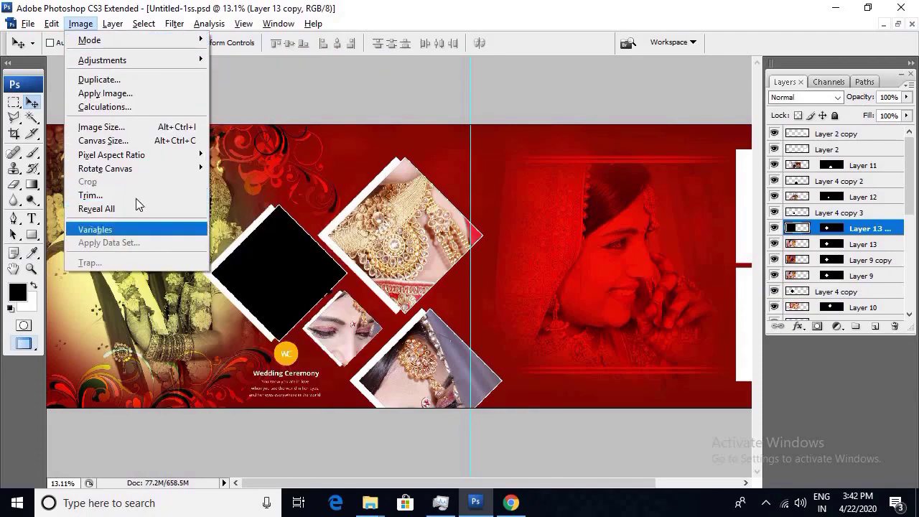
left_click(153, 179)
key("alt+i")
key("a")
key("g")
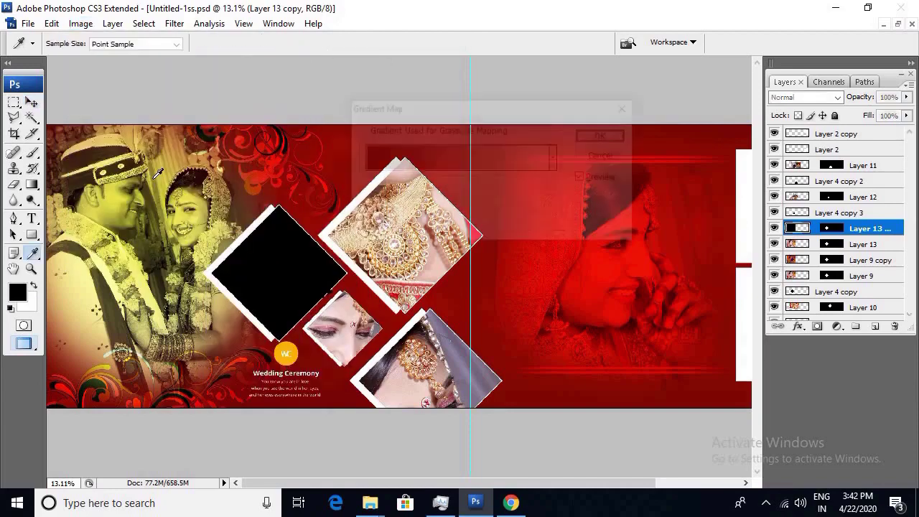
left_click(444, 151)
left_click(426, 119)
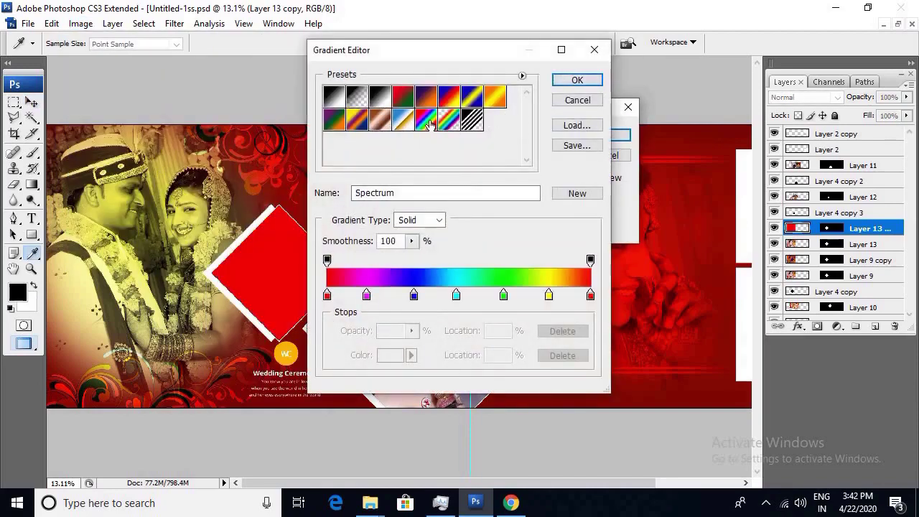
left_click(585, 84)
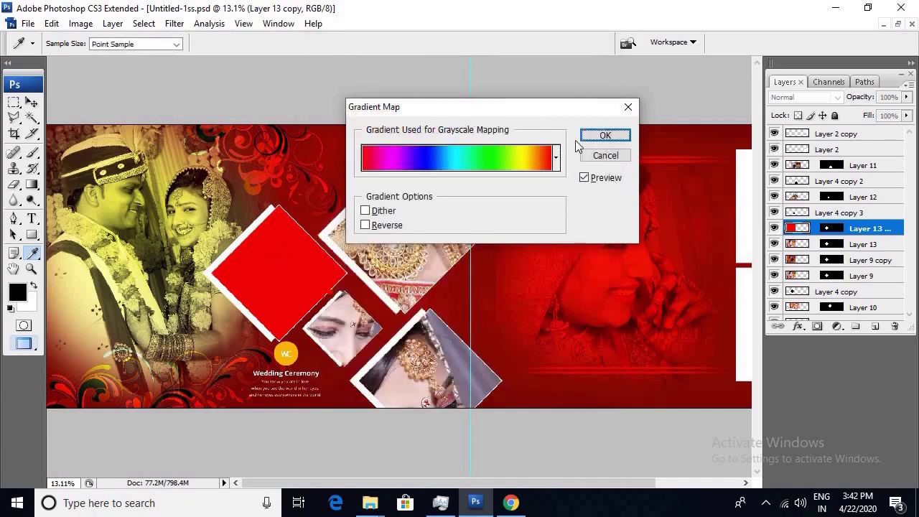
left_click(606, 136)
Set the red diamond layer to Screen blend mode and nudge it up into the face frame.
key("v")
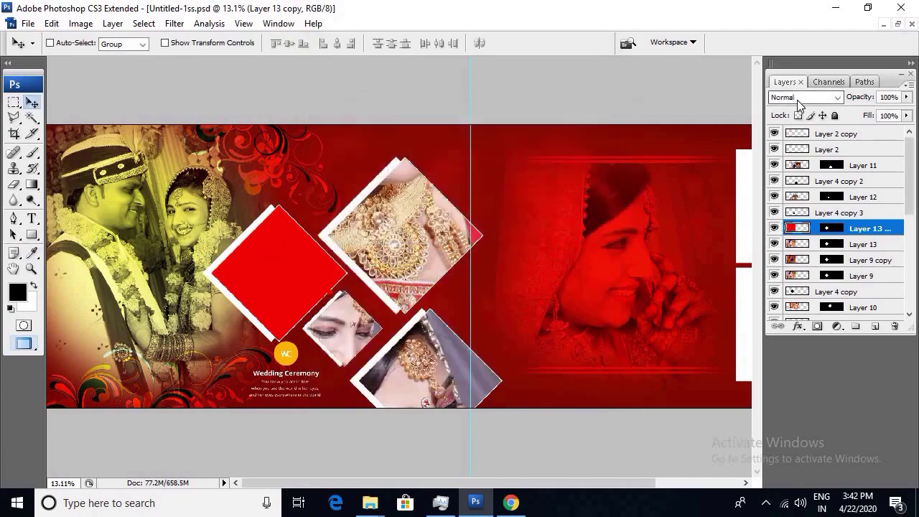
left_click(799, 99)
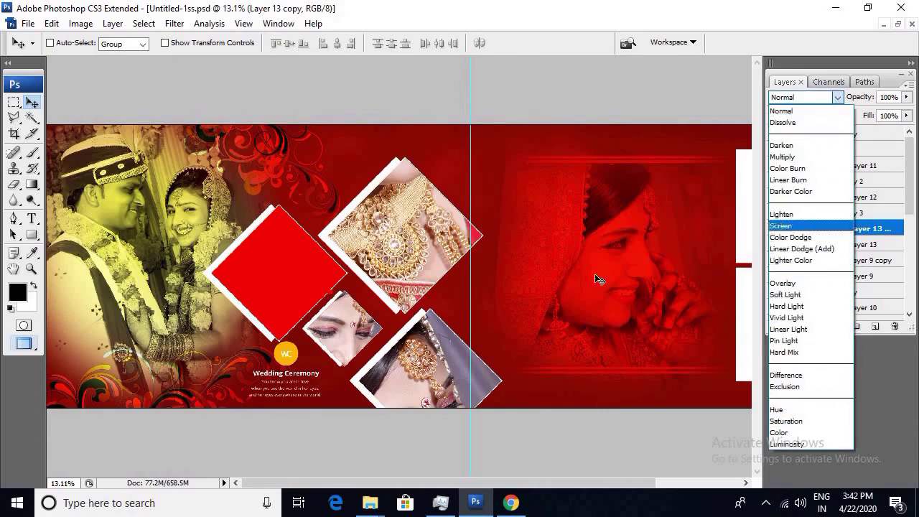
key("Return")
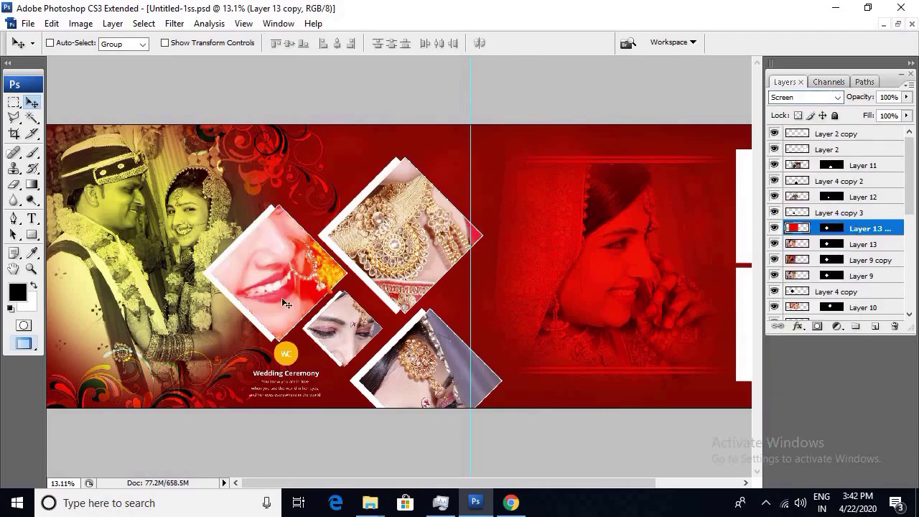
left_click_drag(284, 303, 290, 265)
Scale the Screen layer to about 51% over the face frame, then make Layer 11 active.
key("ctrl+t")
left_click_drag(384, 63, 308, 390)
left_click_drag(216, 424, 282, 288)
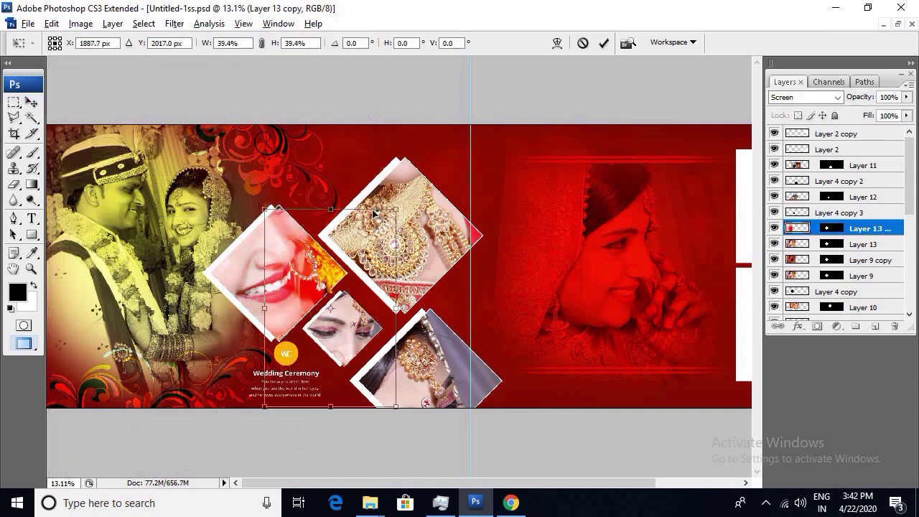
key("Return")
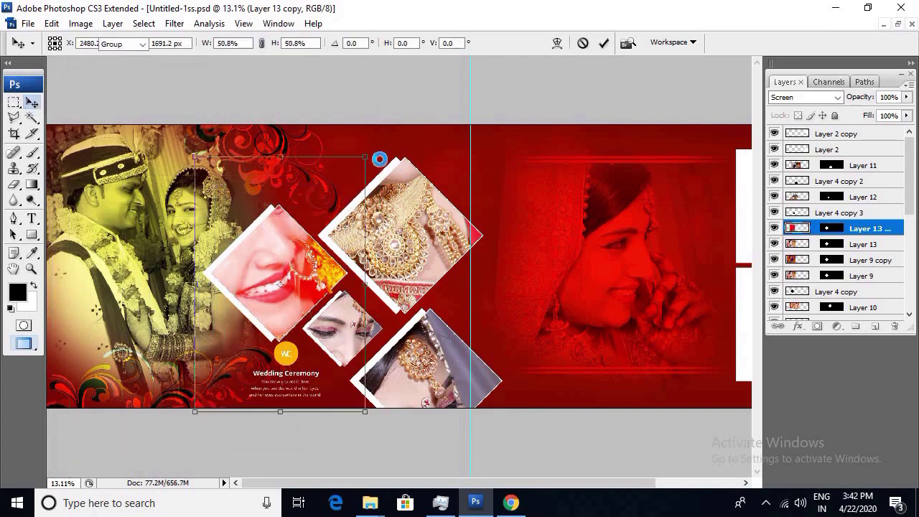
right_click(441, 369)
left_click(456, 377)
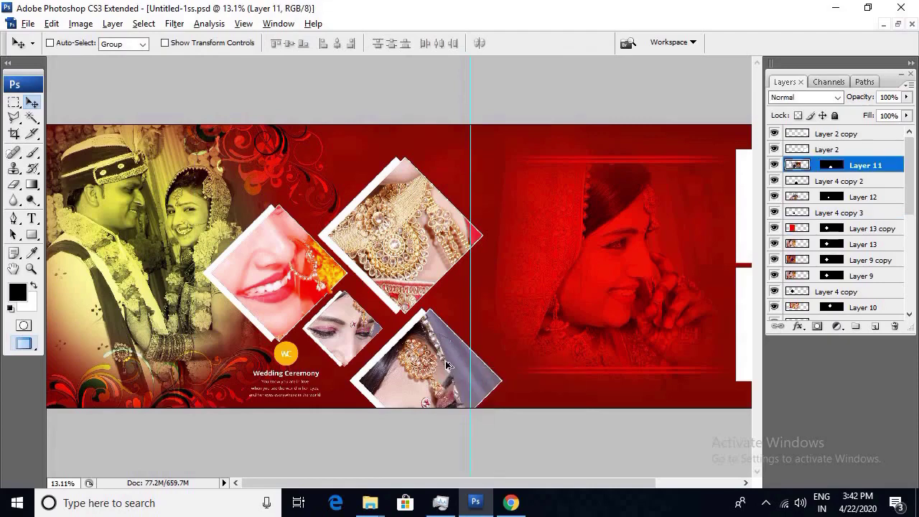
Tint Layer 11's veiled-bride photo with a Channel Mixer using Blue output at -7%.
key("alt+i")
key("a")
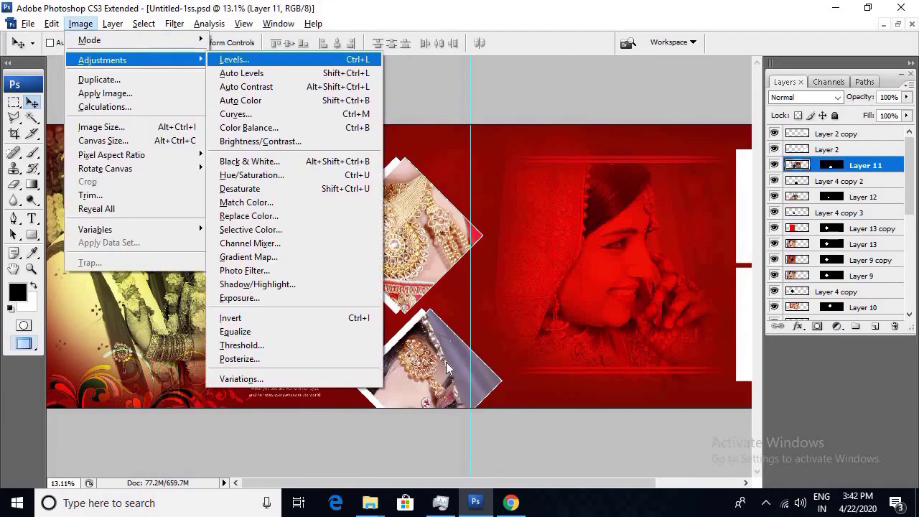
key("alt")
key("alt+i")
key("a")
key("x")
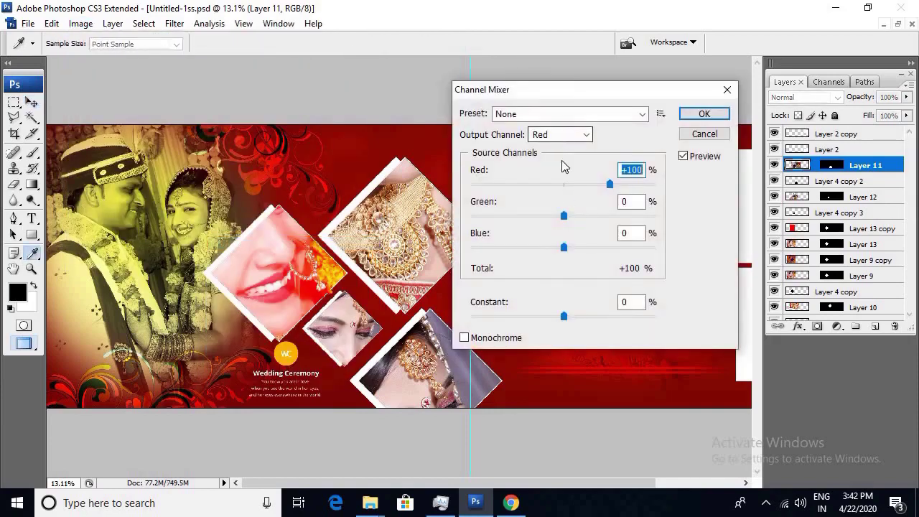
left_click(560, 134)
left_click(564, 173)
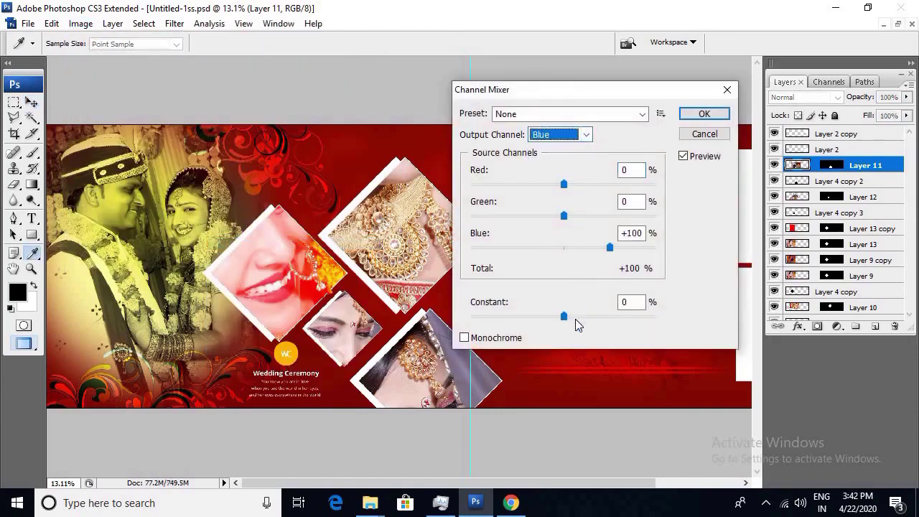
left_click(563, 248)
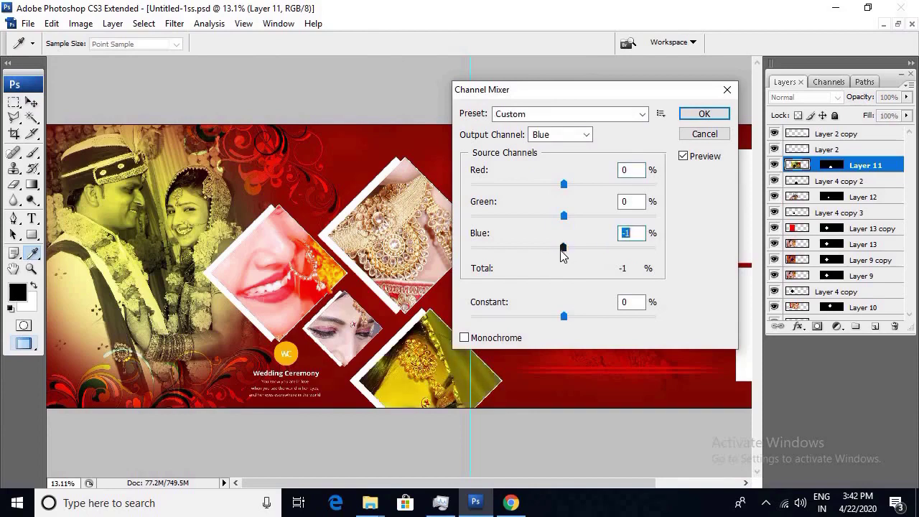
left_click(704, 114)
key("v")
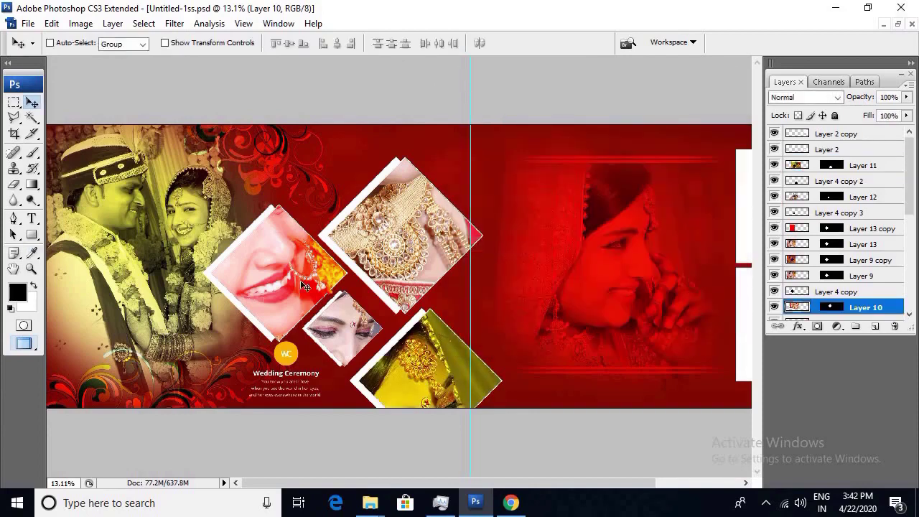
Set the foreground colour to red ce1313.
left_click(16, 291)
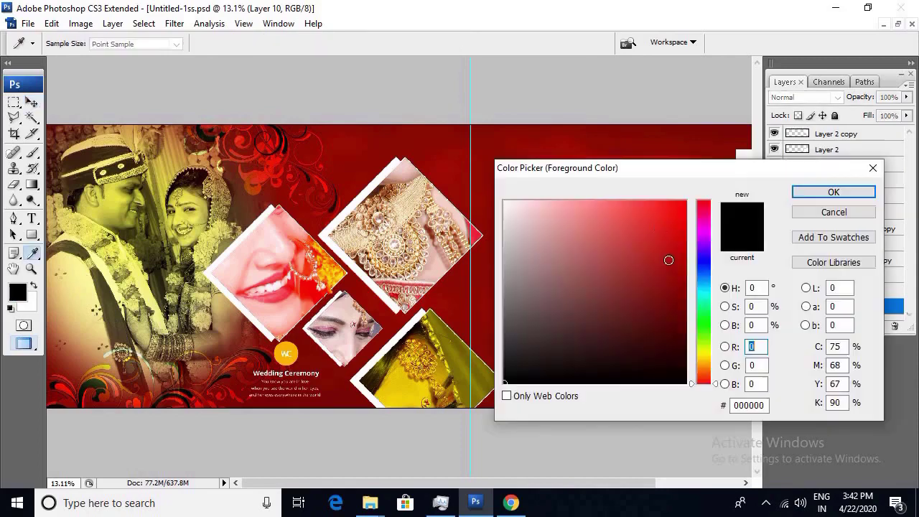
left_click(677, 273)
left_click(669, 236)
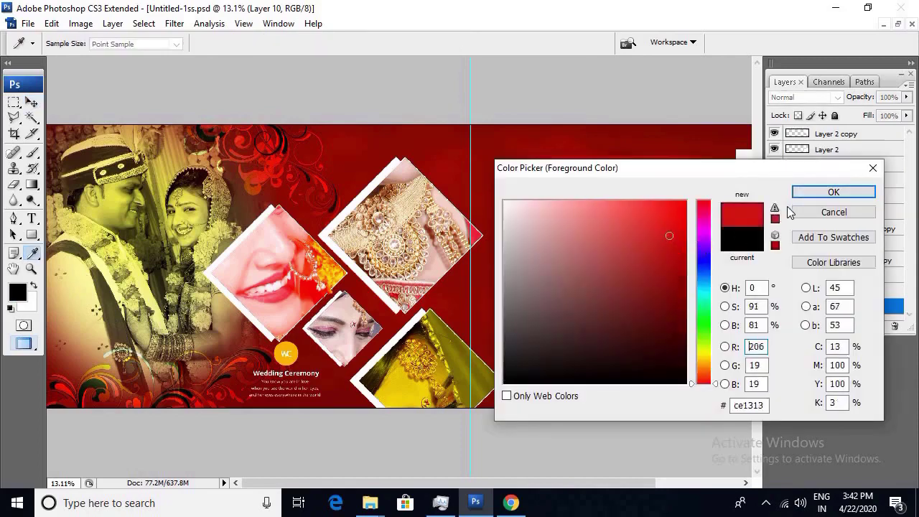
left_click(826, 193)
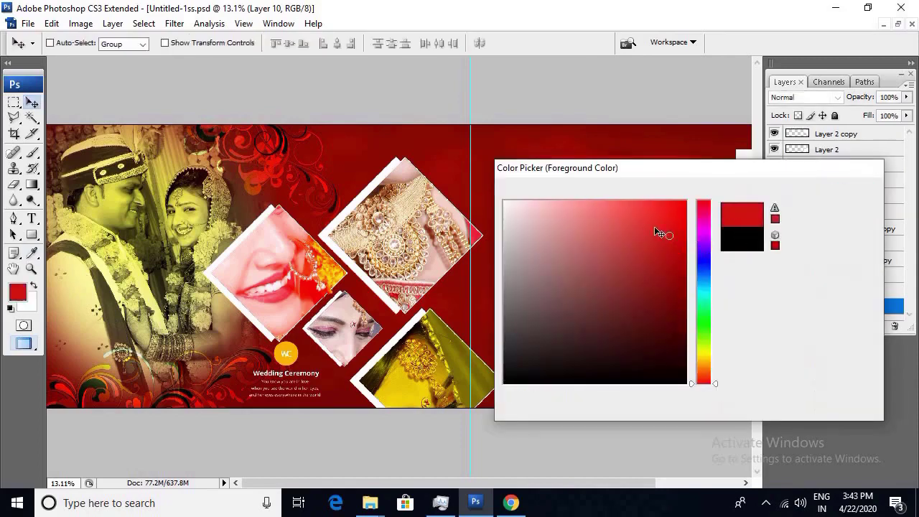
Apply a red-to-white Gradient Map to the upper jewellery diamond photo.
key("alt+i")
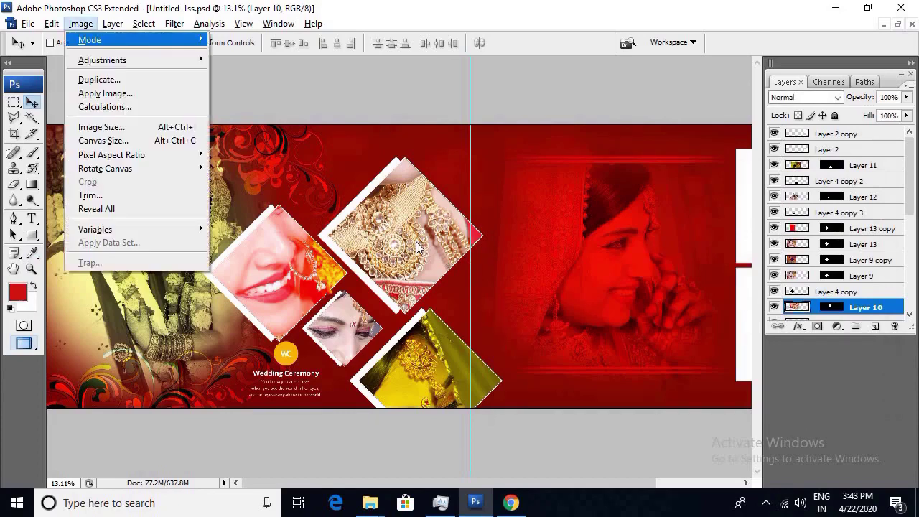
key("a")
key("g")
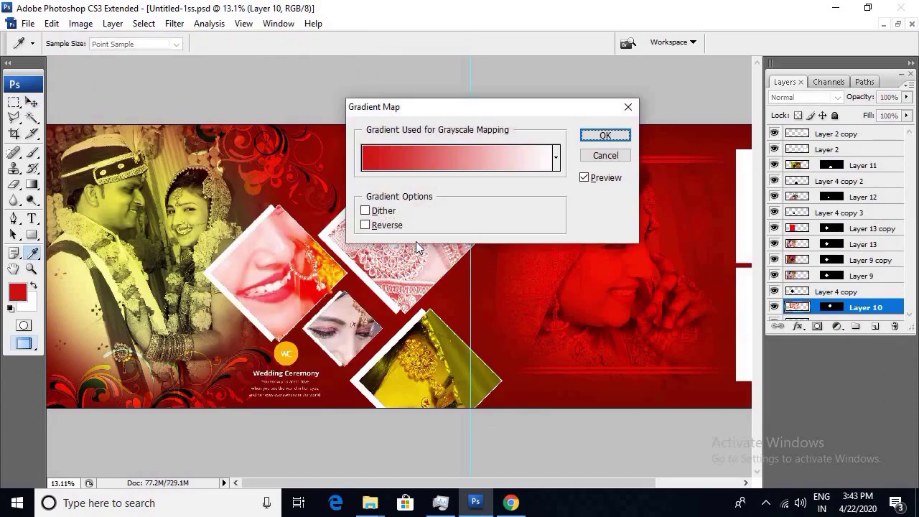
left_click_drag(560, 107, 704, 179)
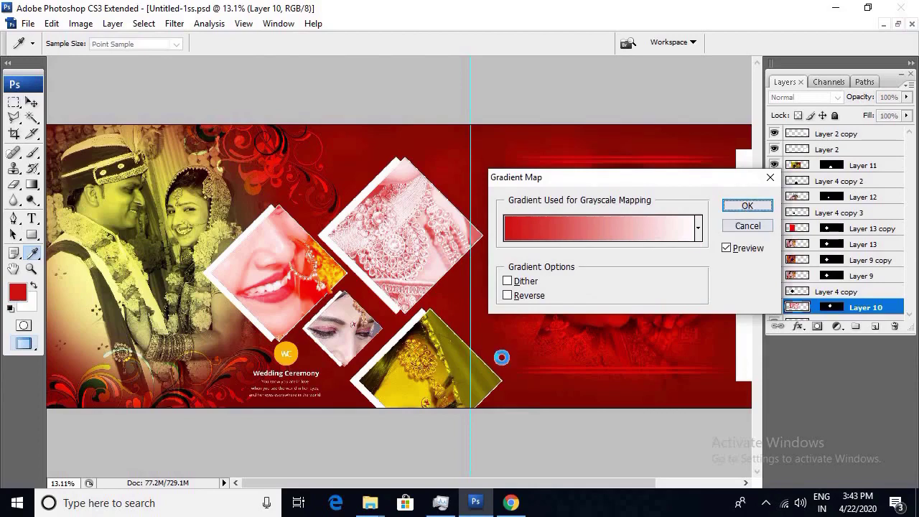
key("Return")
key("v")
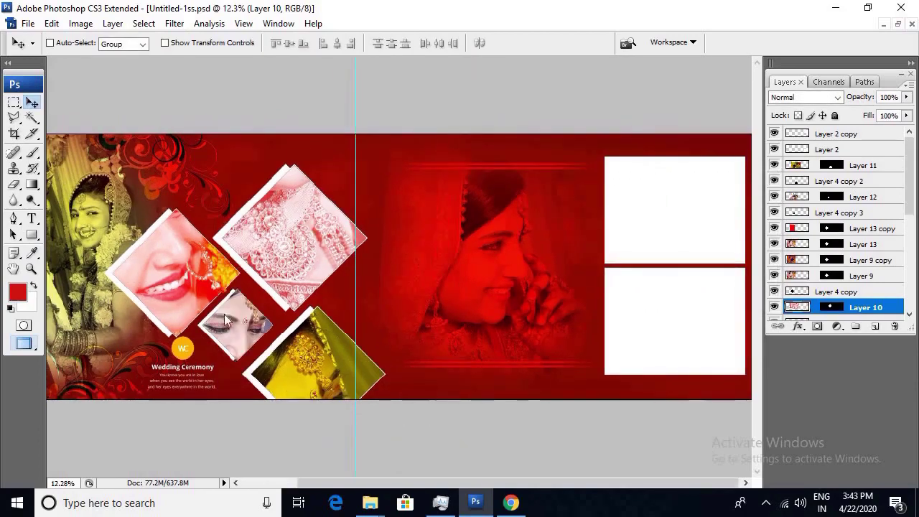
Select Layer 12 and set the foreground colour to bright yellow.
right_click(225, 319)
left_click(257, 326)
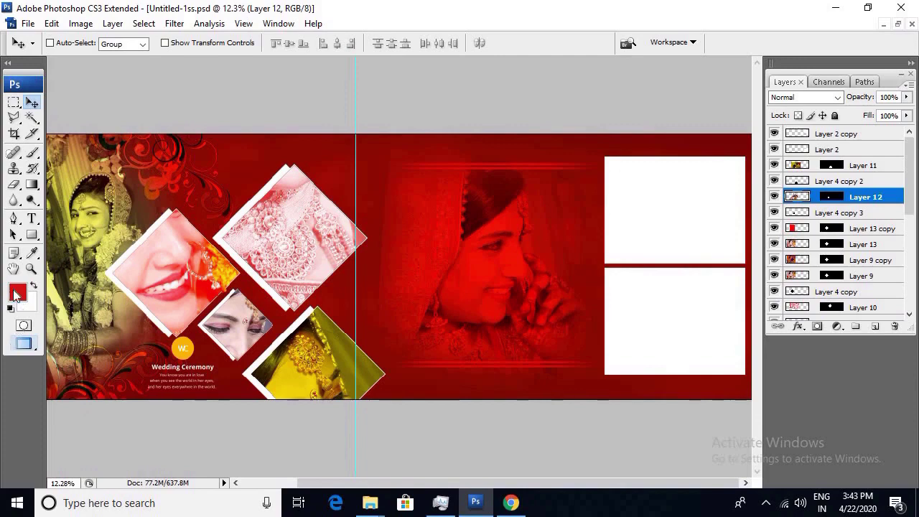
left_click(16, 293)
left_click_drag(706, 352, 704, 354)
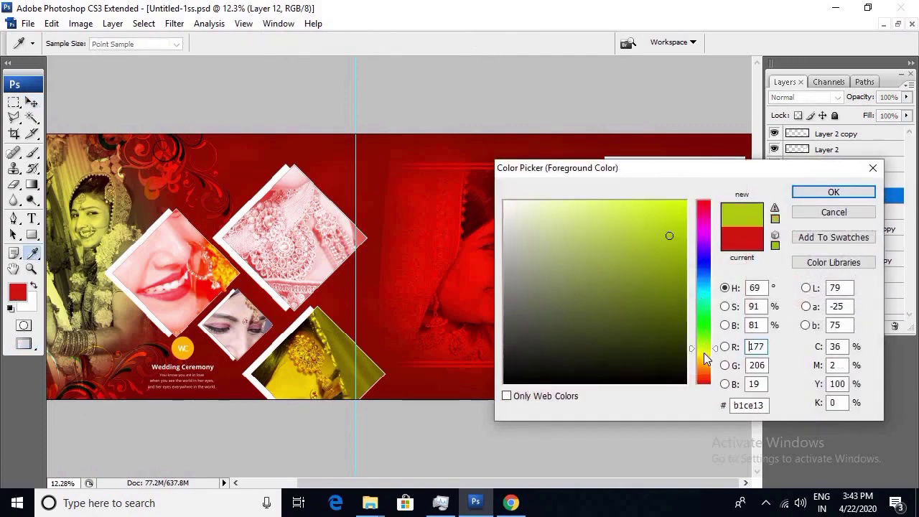
left_click_drag(663, 243, 687, 178)
key("Return")
key("v")
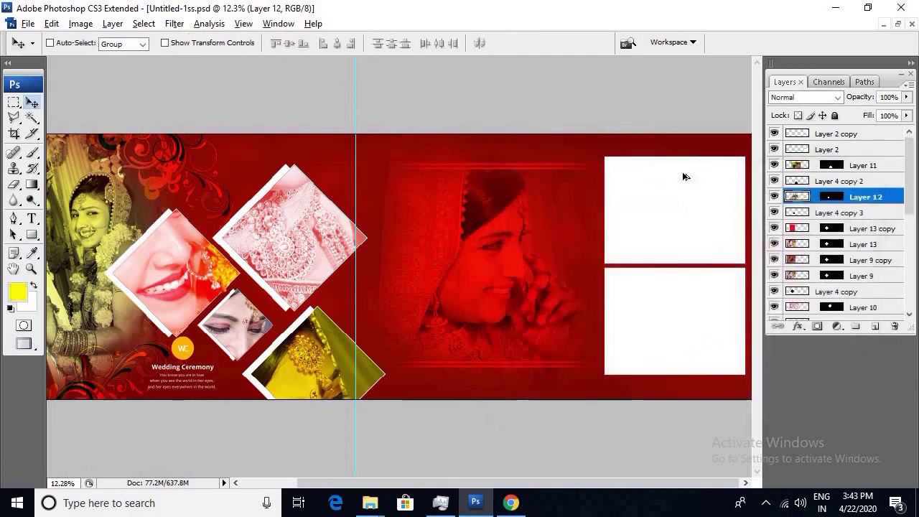
Preview a yellow Gradient Map on the eye close-up and cancel it.
key("alt+i")
key("a")
key("g")
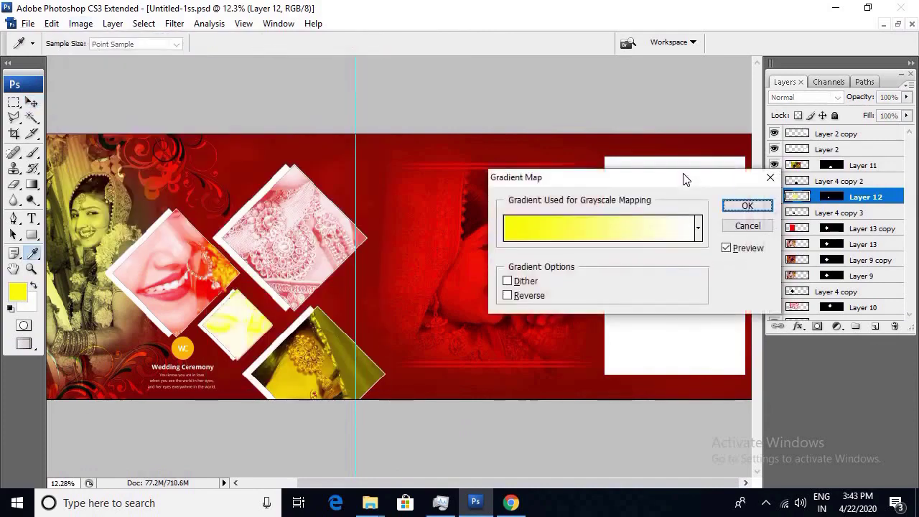
left_click(748, 228)
Set the foreground to olive and apply an olive-to-white Gradient Map to Layer 12.
left_click(20, 295)
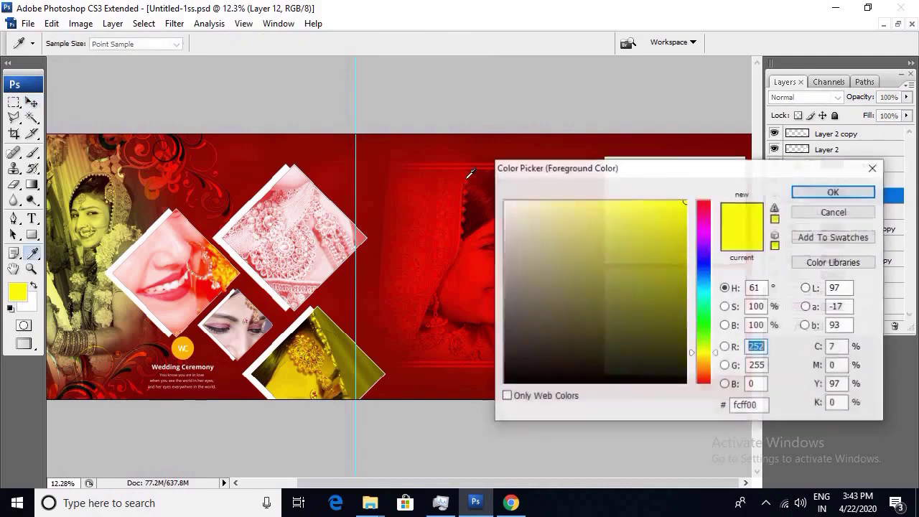
left_click(678, 315)
key("Return")
key("alt+i")
key("a")
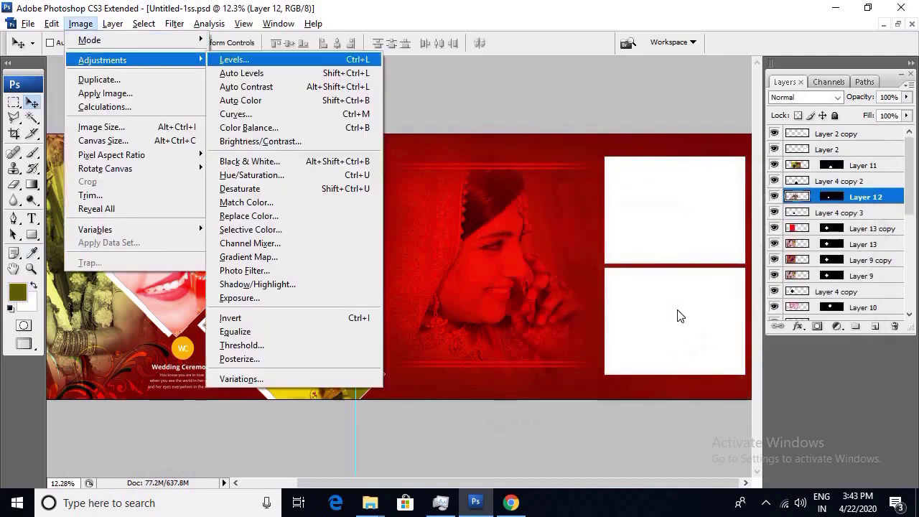
key("g")
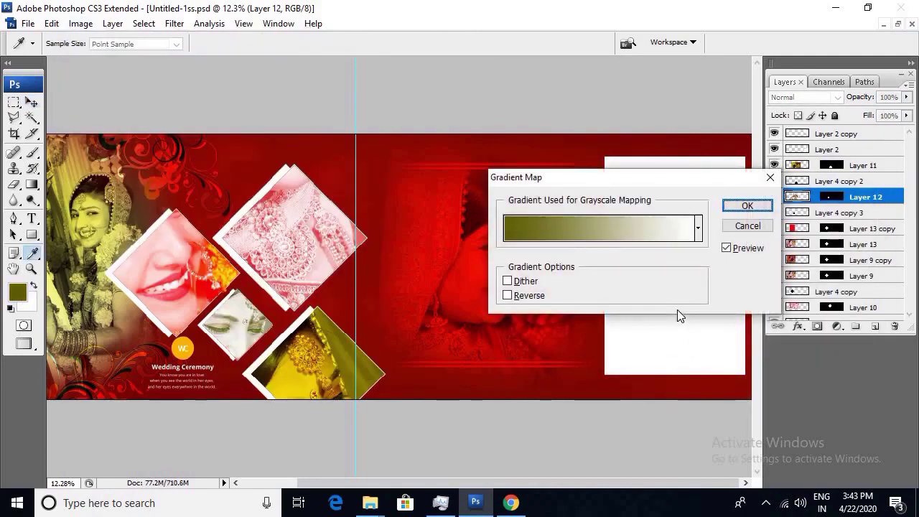
key("Return")
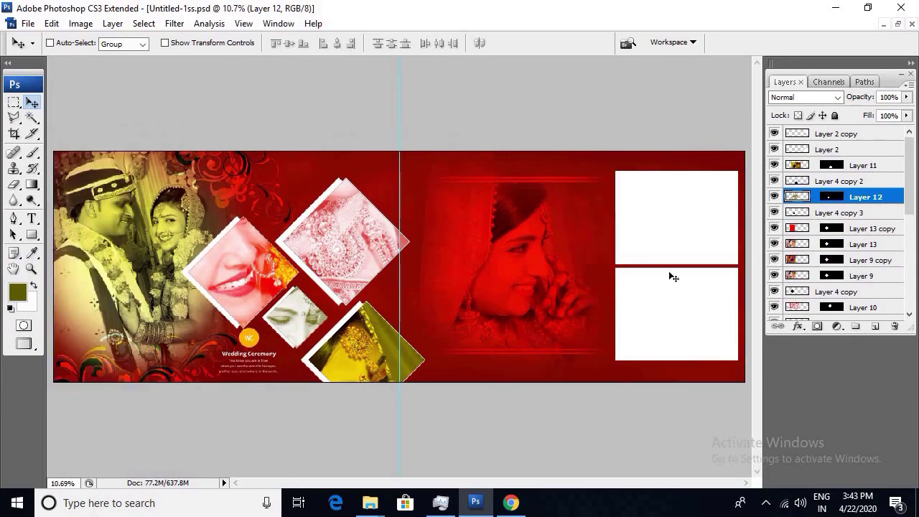
Make Layer 2 active, then cut the whole _MG_9059 photo and close it unsaved.
right_click(667, 313)
left_click(693, 320)
left_click(370, 503)
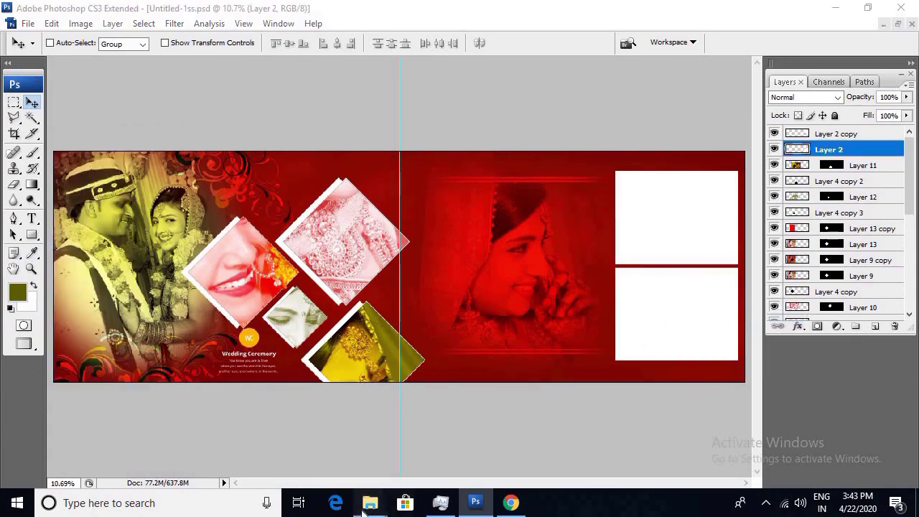
left_click(421, 463)
key("alt+Tab")
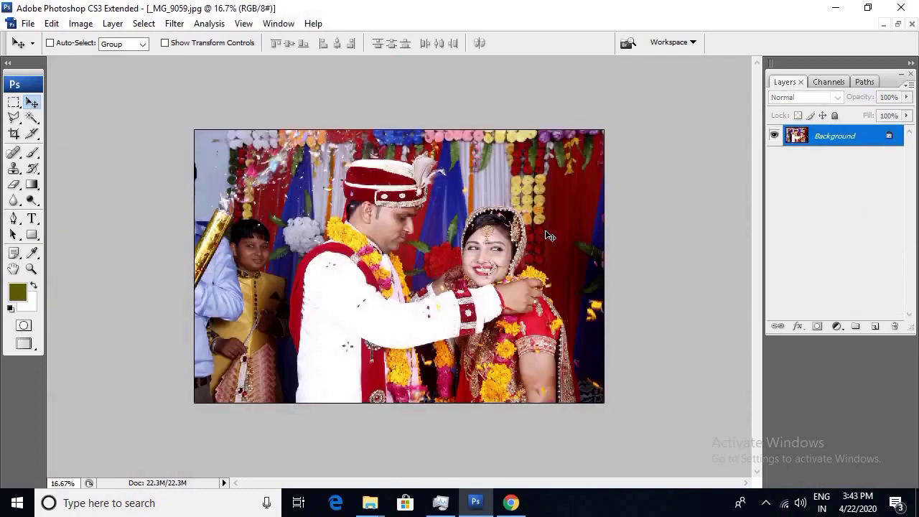
key("ctrl+a")
key("Delete")
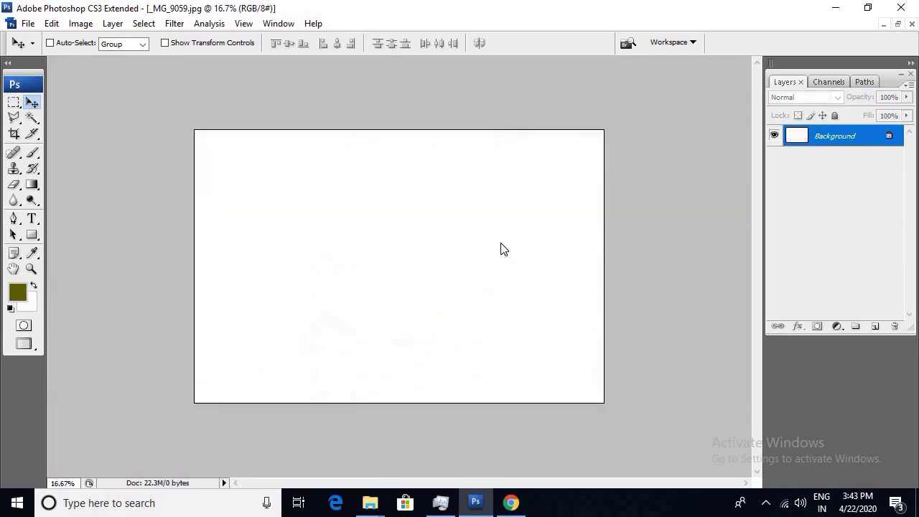
key("ctrl+w")
left_click(459, 207)
key("ctrl+w")
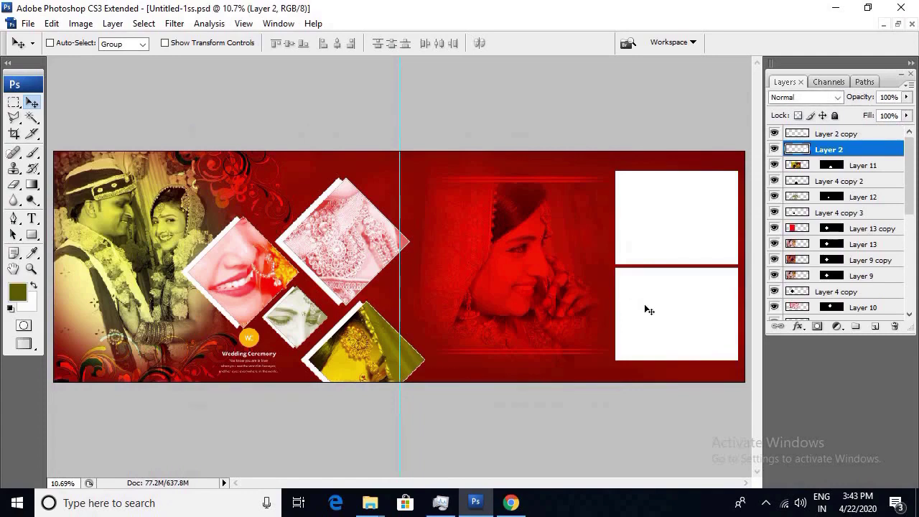
Paste the photo into the Magic Wand-selected lower white box, scaled to fill it.
key("w")
left_click(649, 310)
key("ctrl+shift+v")
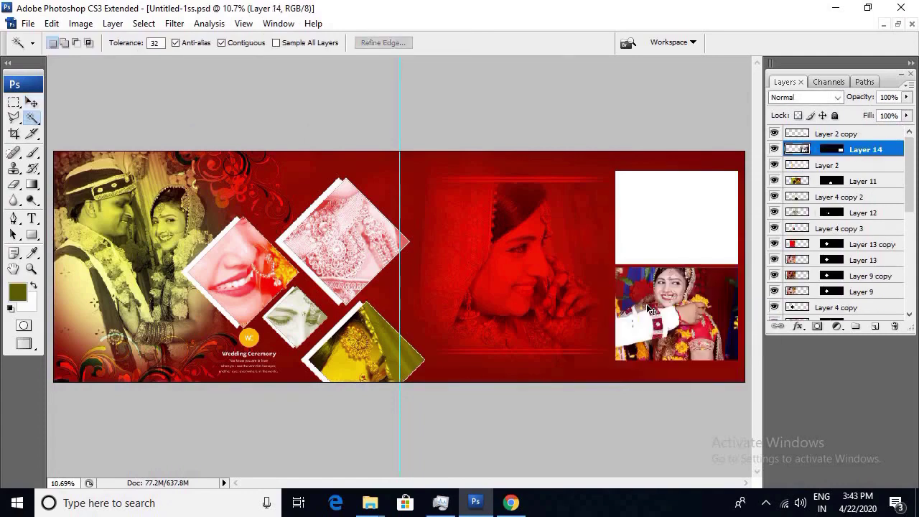
key("ctrl+t")
left_click_drag(481, 208, 570, 266)
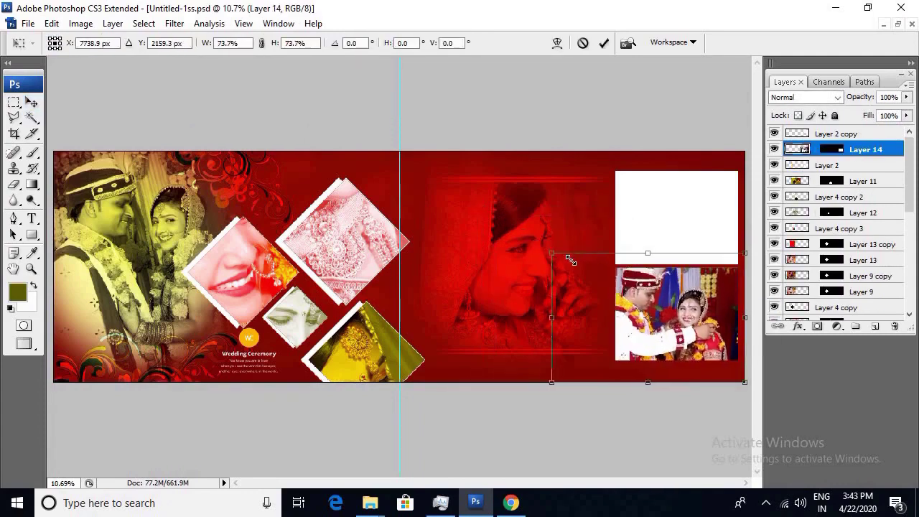
left_click_drag(682, 304, 687, 297)
key("Return")
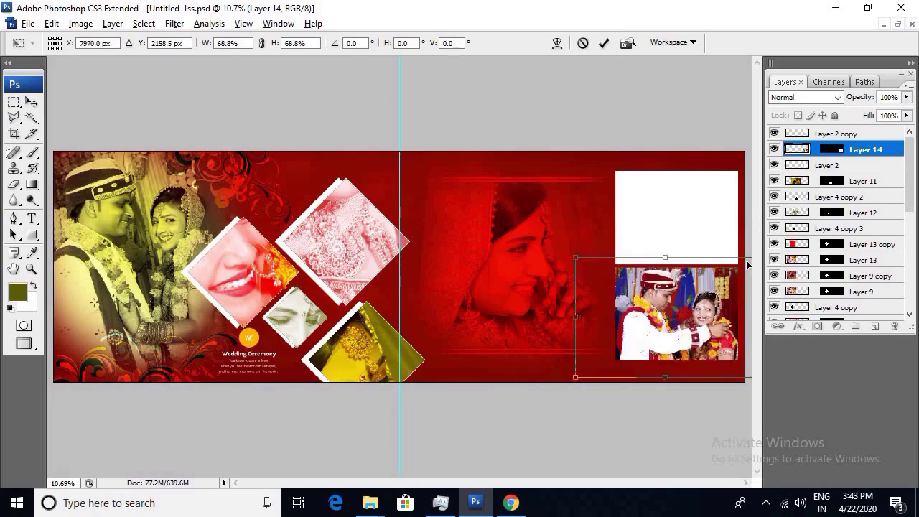
key("v")
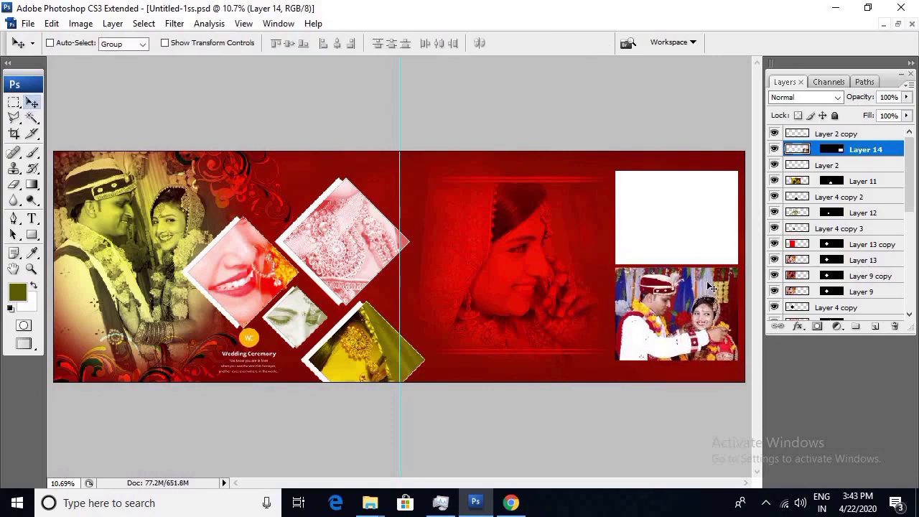
key("ctrl+Tab")
Cut the _MG_9021 photo, close it without saving, and make Layer 2 copy active.
key("Delete")
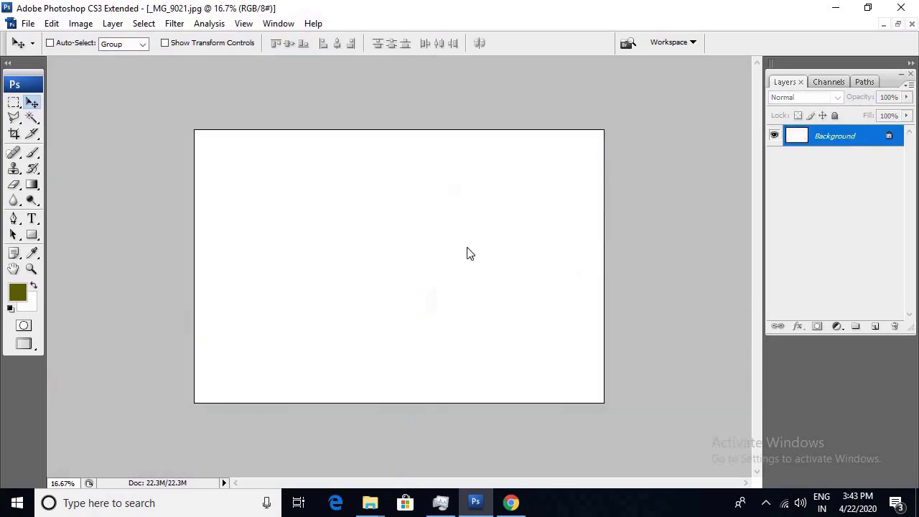
key("ctrl+w")
key("n")
left_click_drag(626, 206, 644, 211)
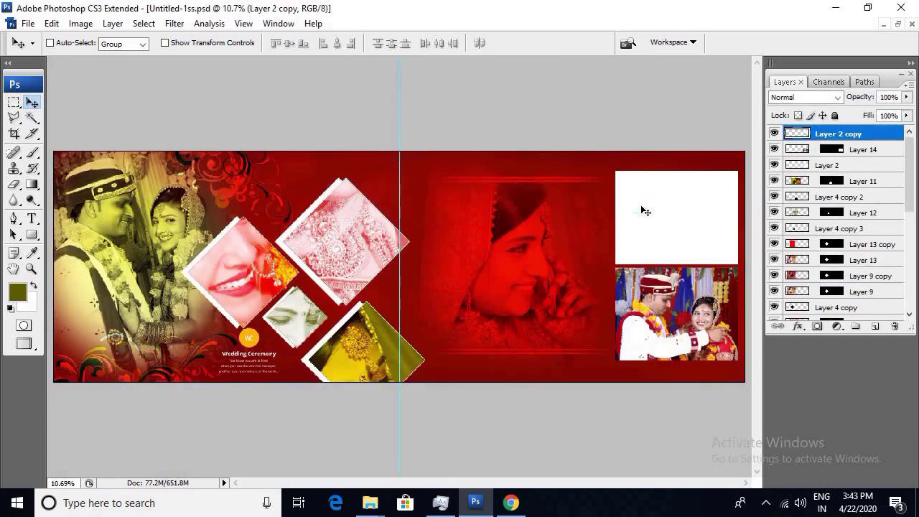
Paste the photo into the Magic Wand-selected upper white box, moved and scaled to fit.
key("w")
left_click(645, 211)
key("ctrl+shift+v")
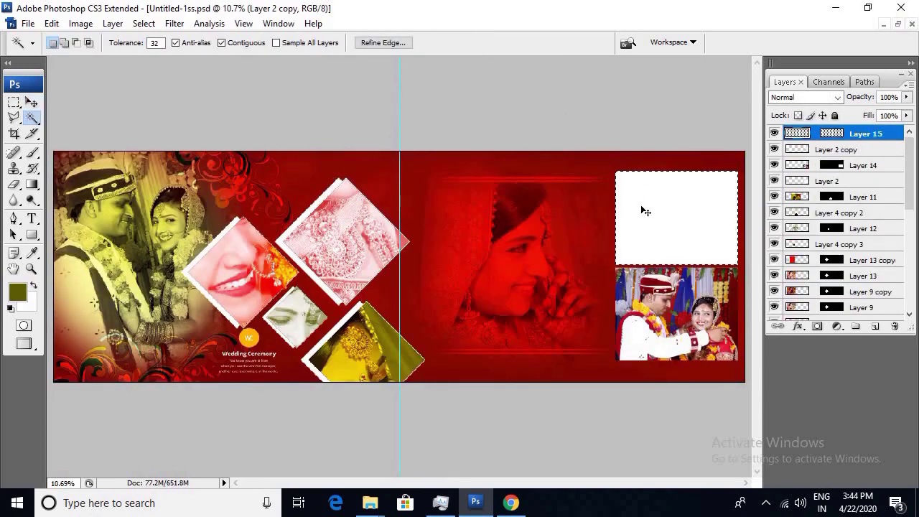
key("ctrl+t")
left_click_drag(668, 258, 598, 199)
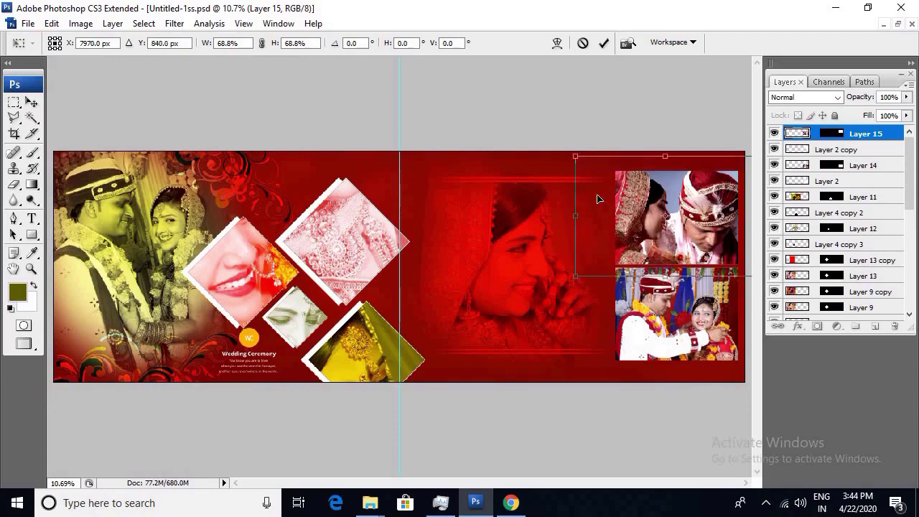
left_click_drag(575, 154, 600, 165)
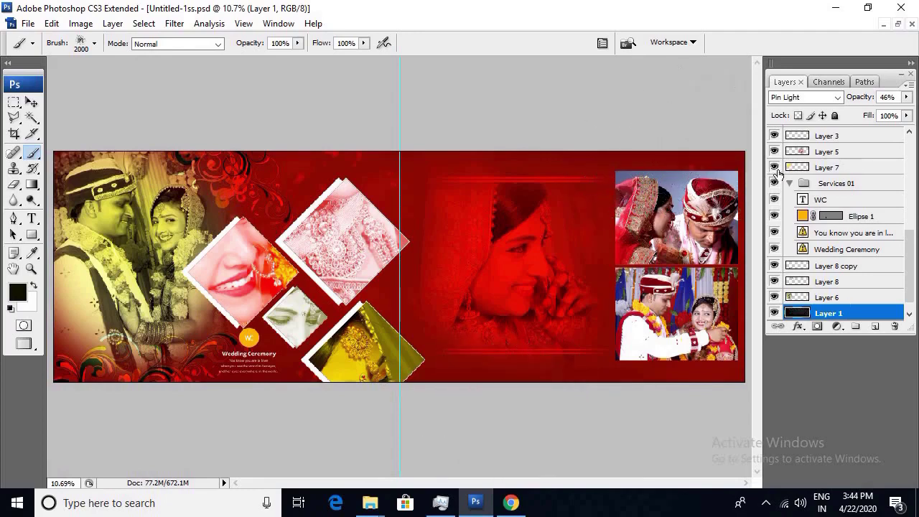
Merge Layer 14 down and stroke the lower photo with an 8 px white inside border.
right_click(695, 222, "ctrl")
left_click(704, 218)
right_click(650, 308, "ctrl")
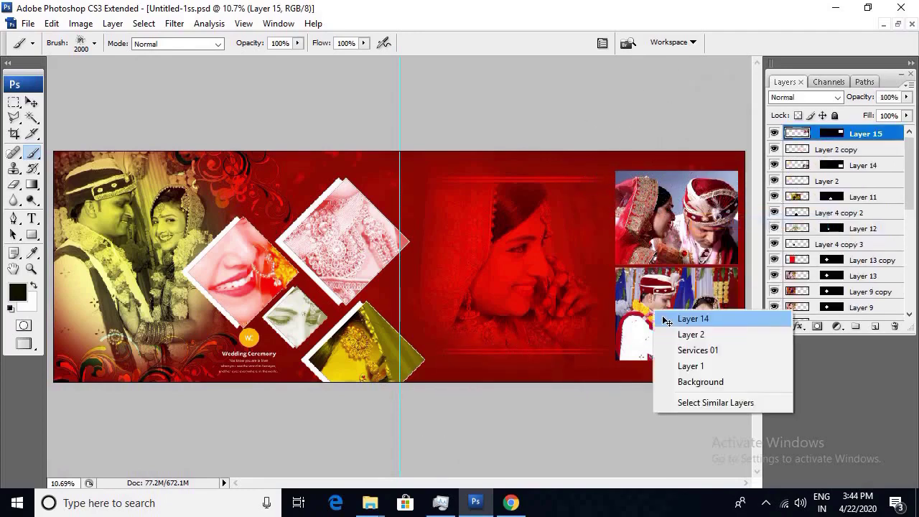
left_click(659, 319)
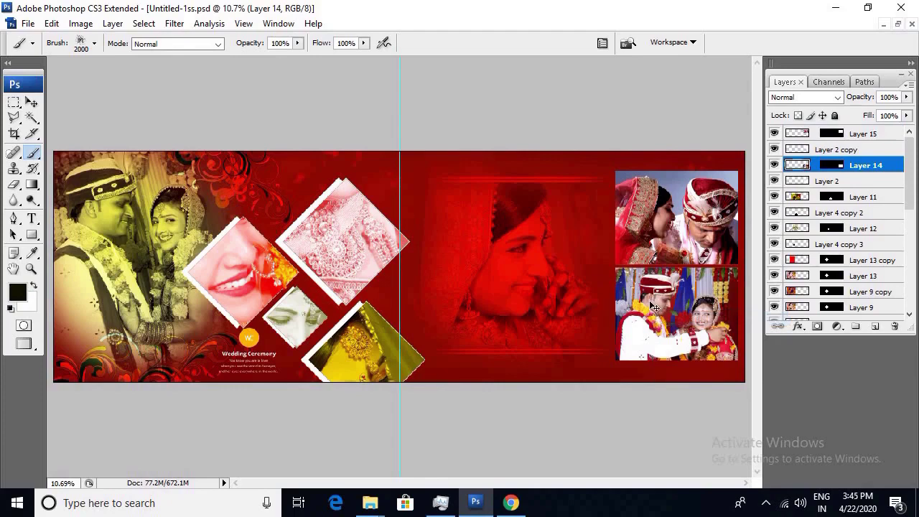
key("ctrl+e")
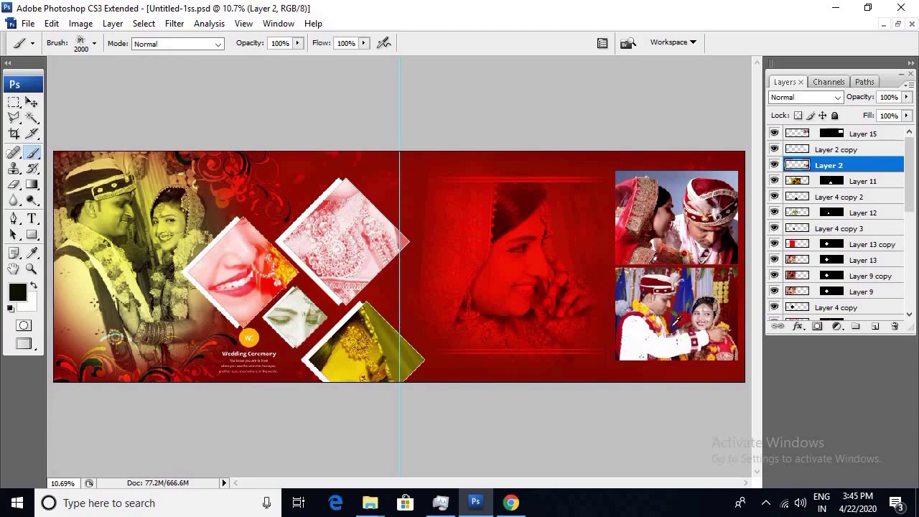
key("alt+e")
key("s")
left_click(675, 185)
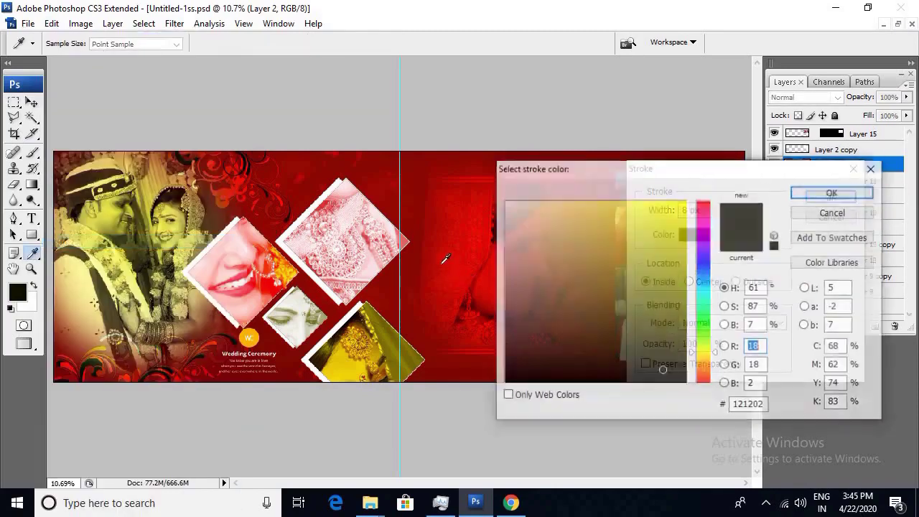
left_click(505, 202)
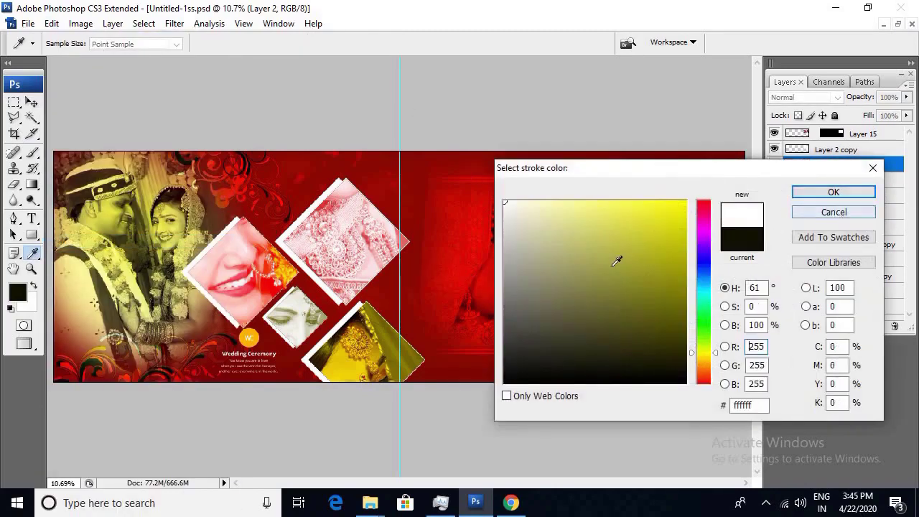
left_click(834, 193)
left_click(829, 191)
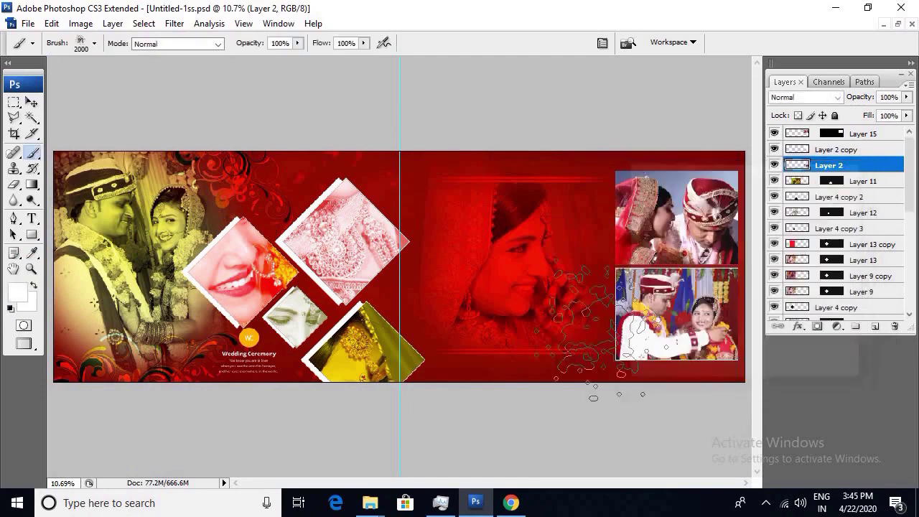
Stroke Layer 15's upper photo with the same 8 px white inside border.
right_click(668, 208)
left_click(676, 214)
key("alt+e")
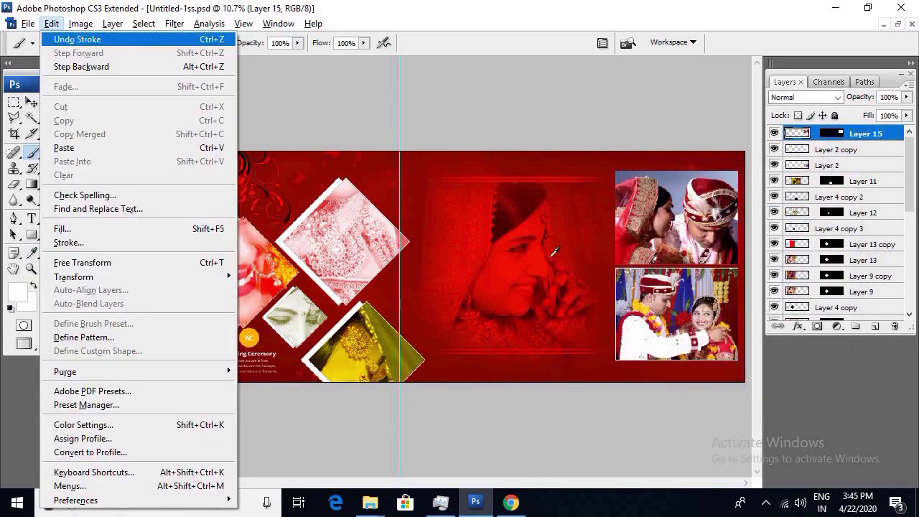
key("s")
left_click(693, 234)
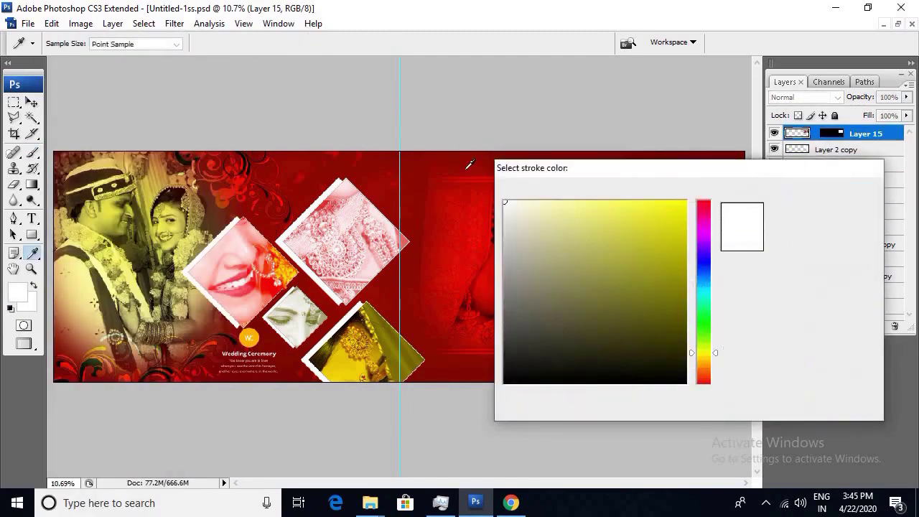
left_click(829, 193)
key("Return")
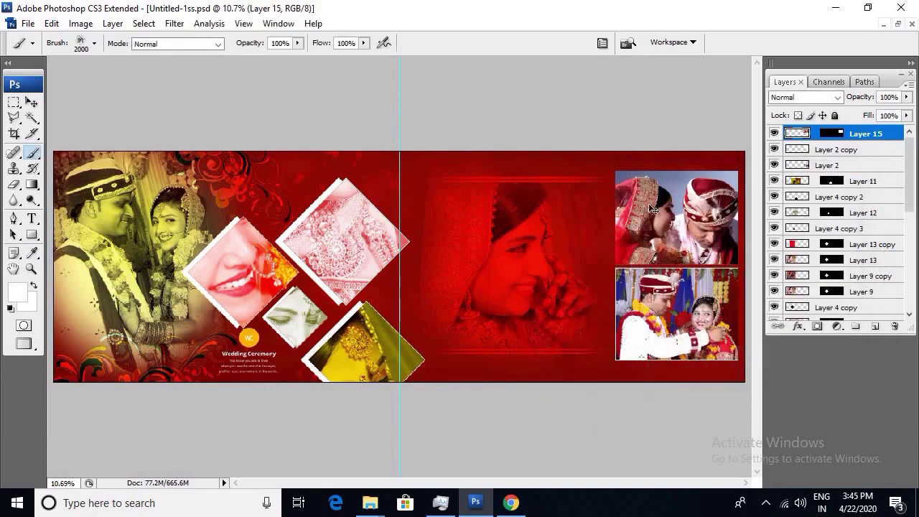
Merge the upper photo down, re-apply the stroke, and delete the stray swirl outline.
key("ctrl+e")
key("alt+e")
key("s")
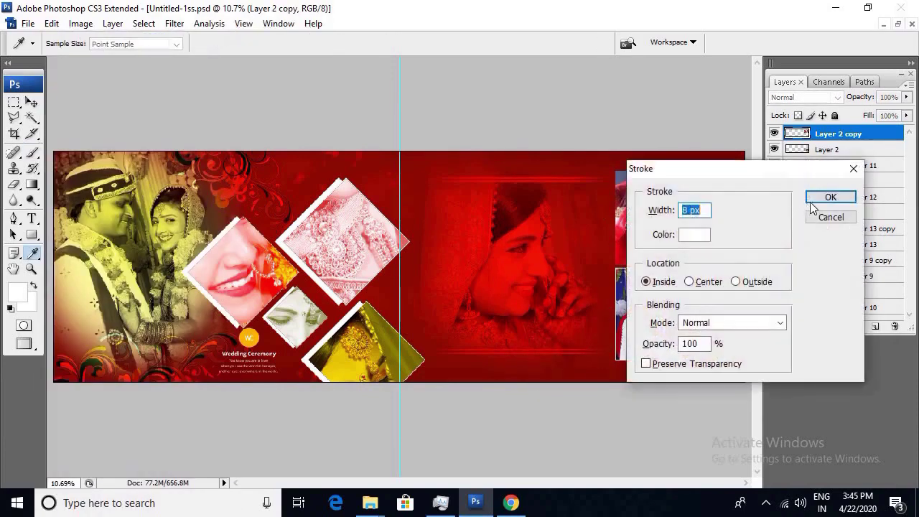
left_click(821, 199)
key("Delete")
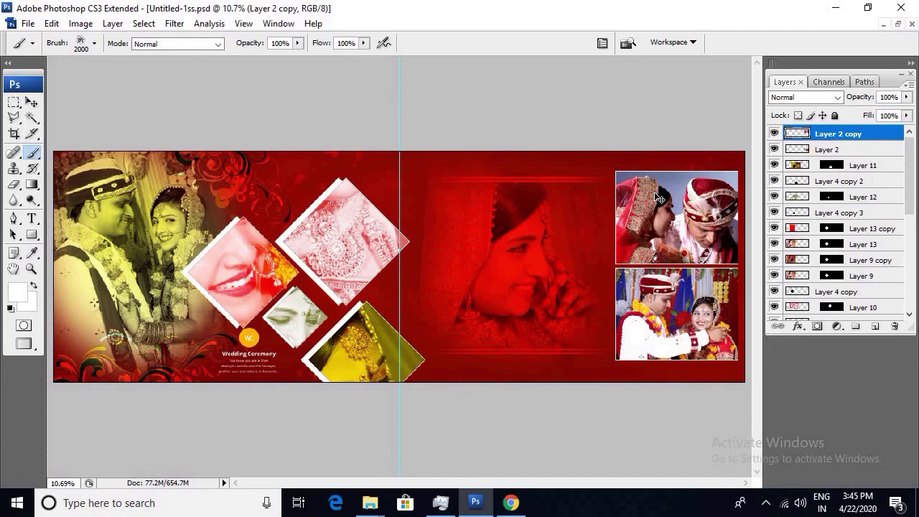
key("ctrl+minus")
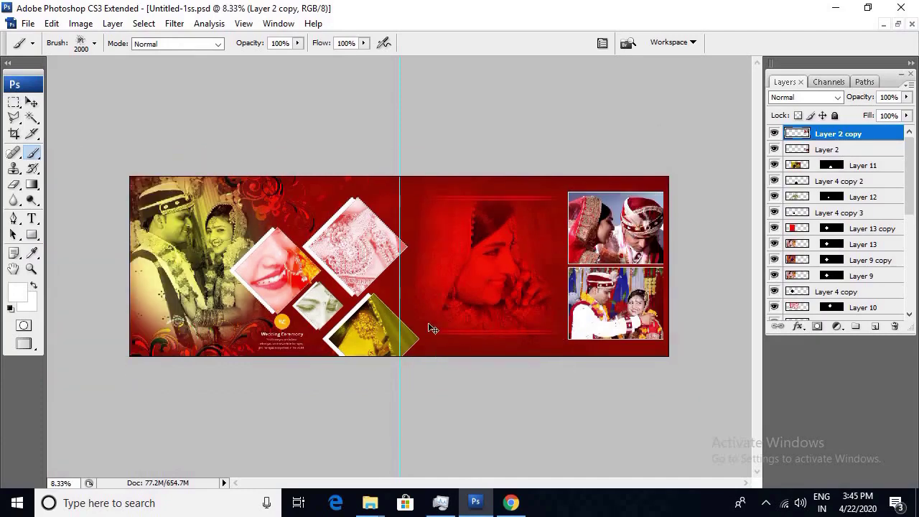
key("ctrl+shift+d")
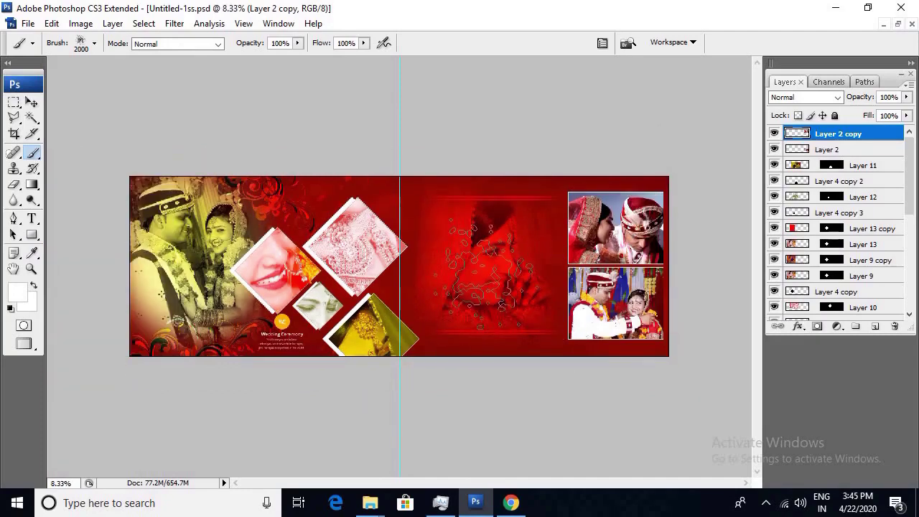